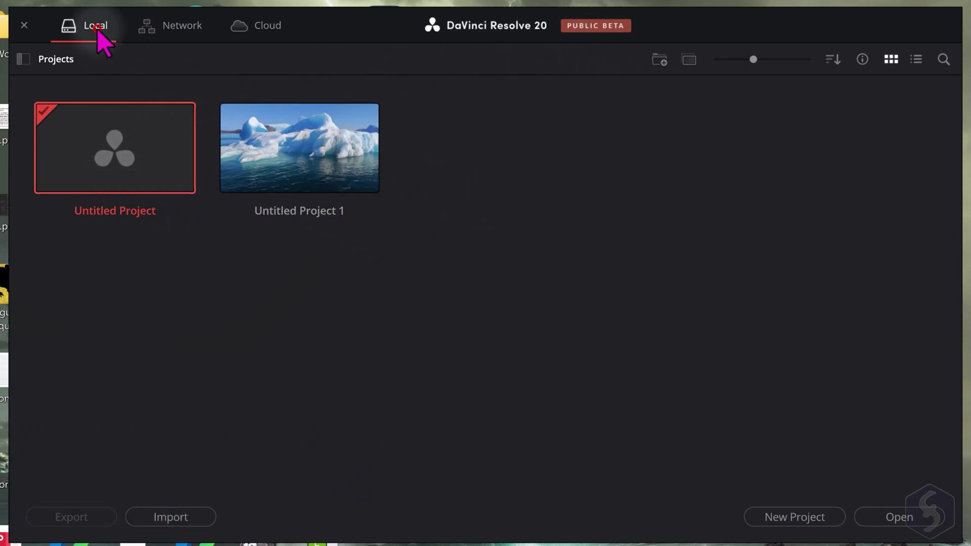
Create a new project named MyProject from the project library
click(255, 29)
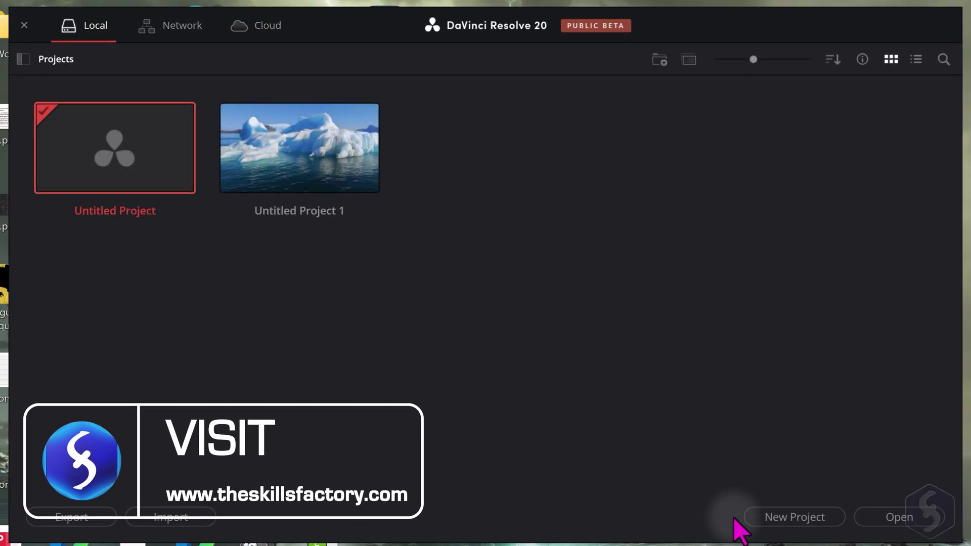
click(786, 516)
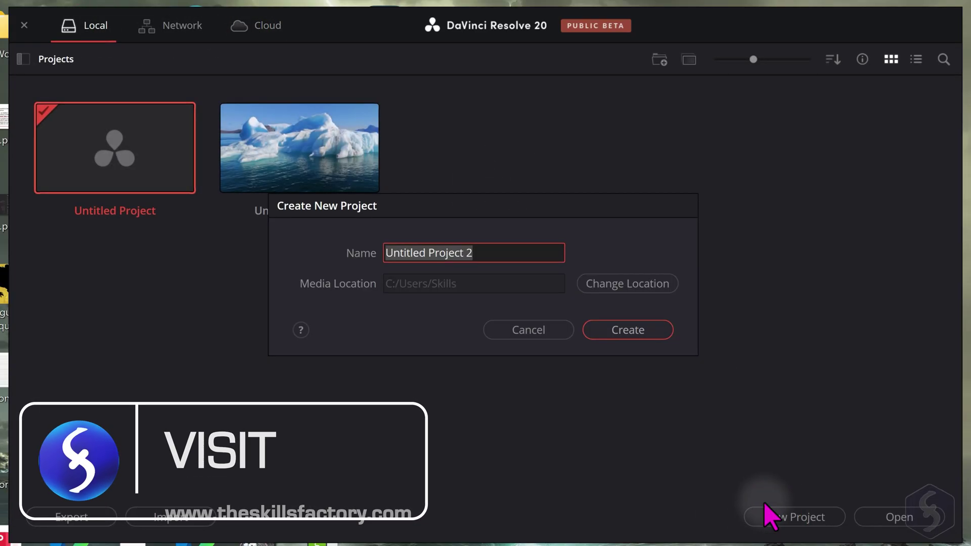
text(My project)
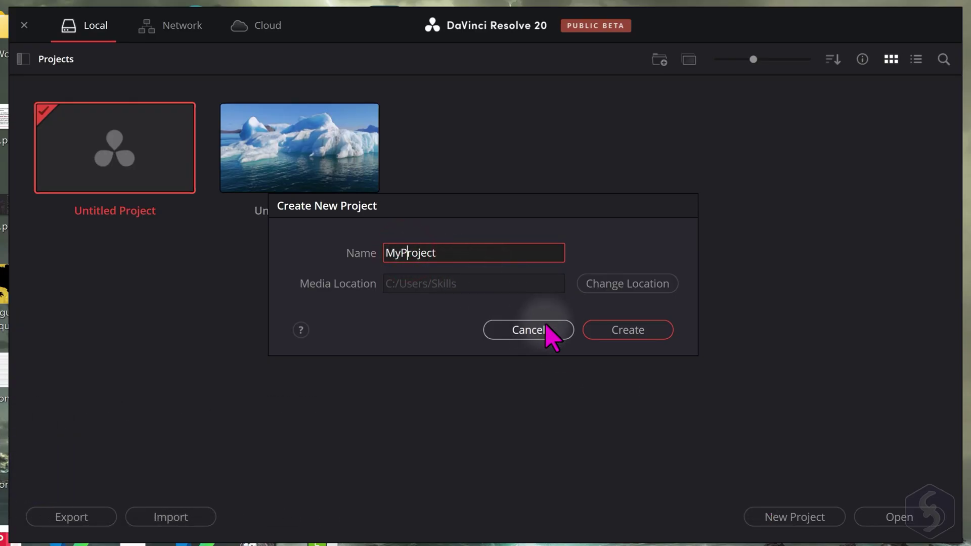
click(628, 334)
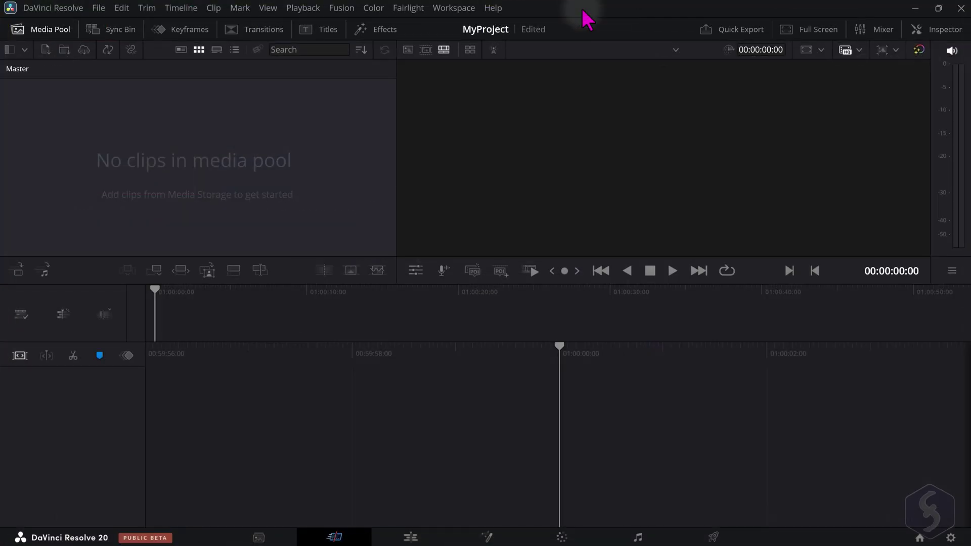
Open Untitled Project 1 and view the Media, Cut and Edit pages, hiding the media pool
click(920, 539)
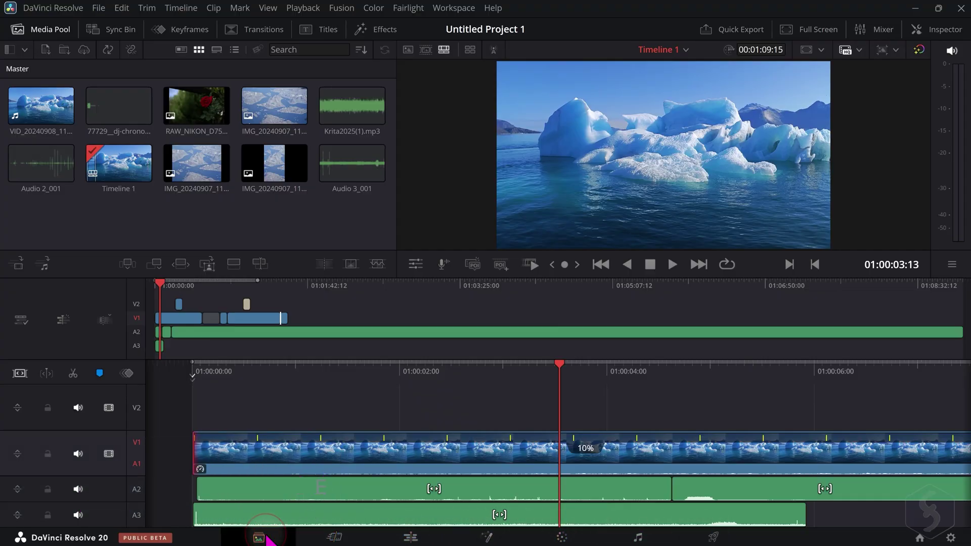
click(263, 537)
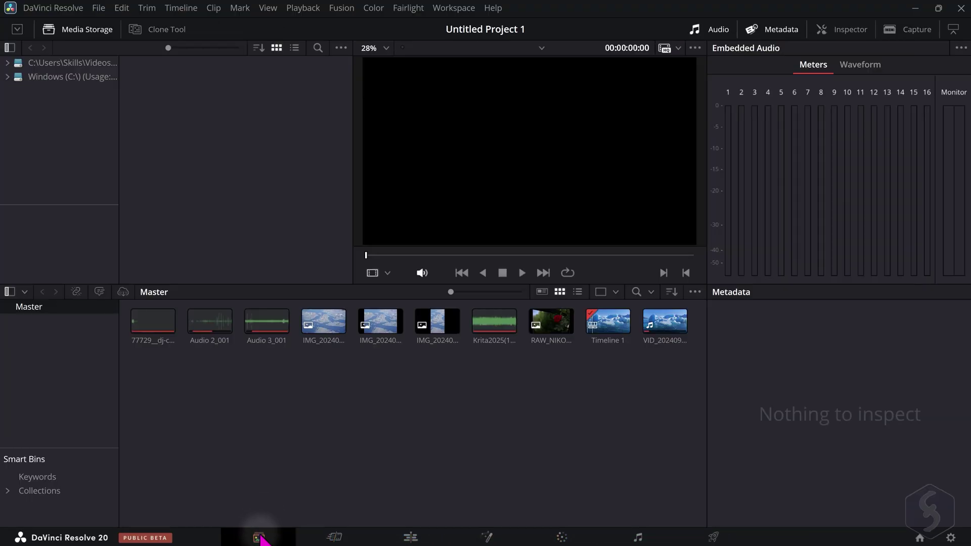
click(335, 537)
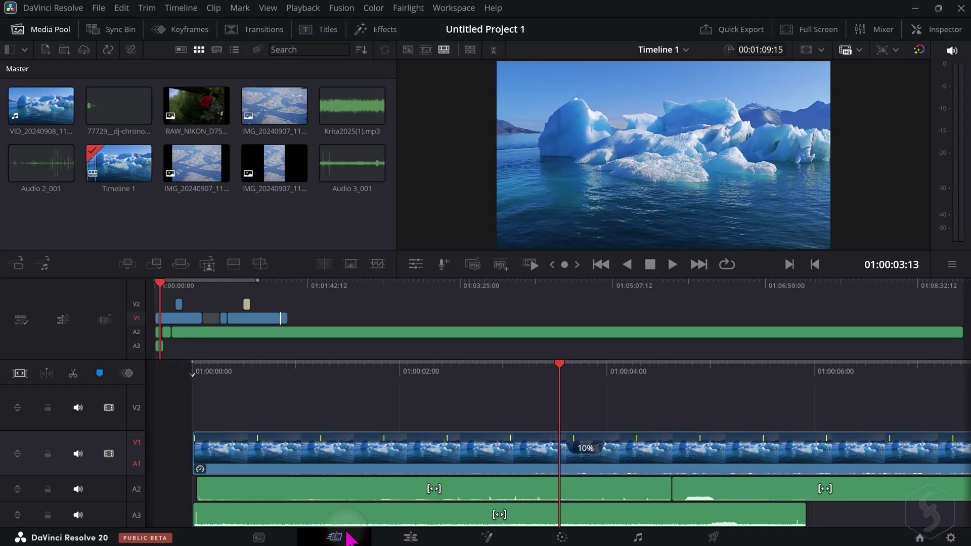
click(411, 537)
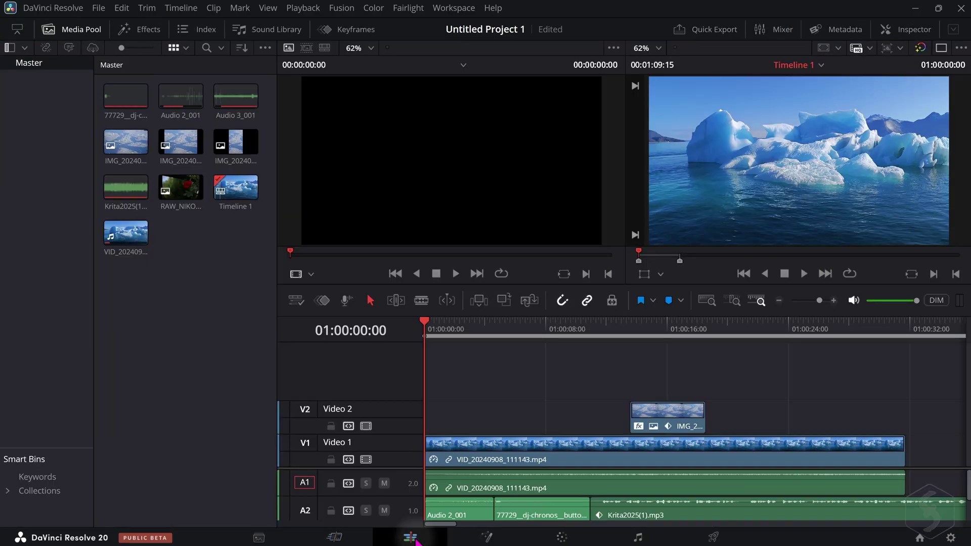
click(75, 33)
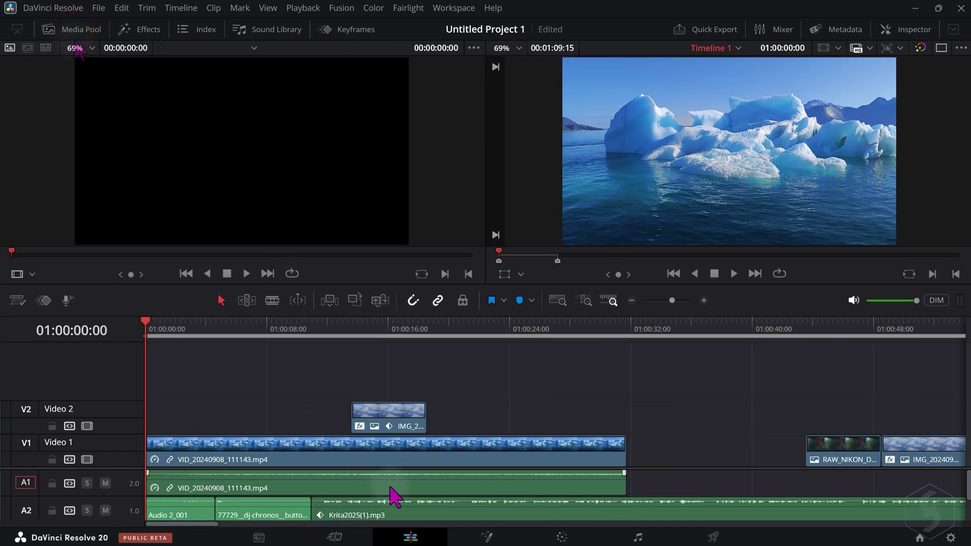
View the Fusion, Color (bars and HDR wheels), Fairlight and Deliver pages
click(481, 539)
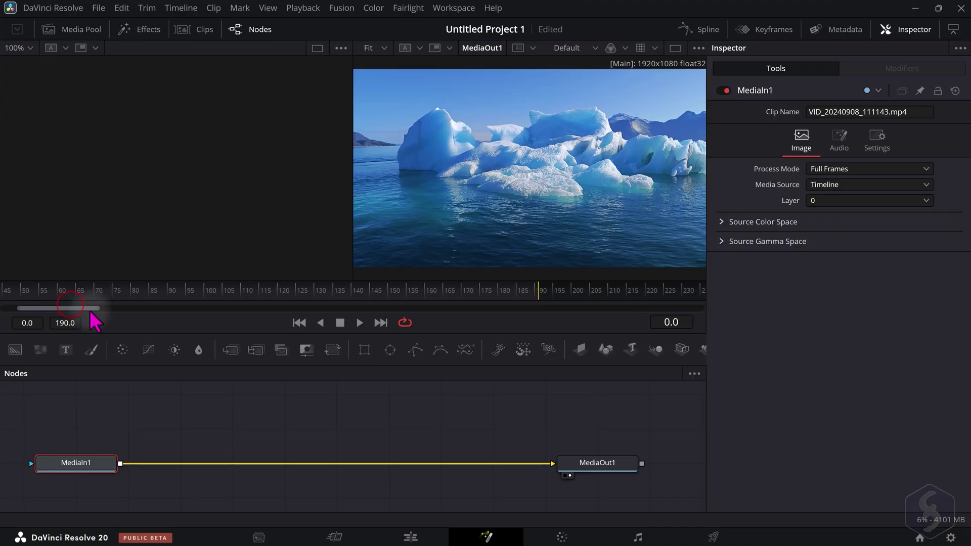
click(563, 538)
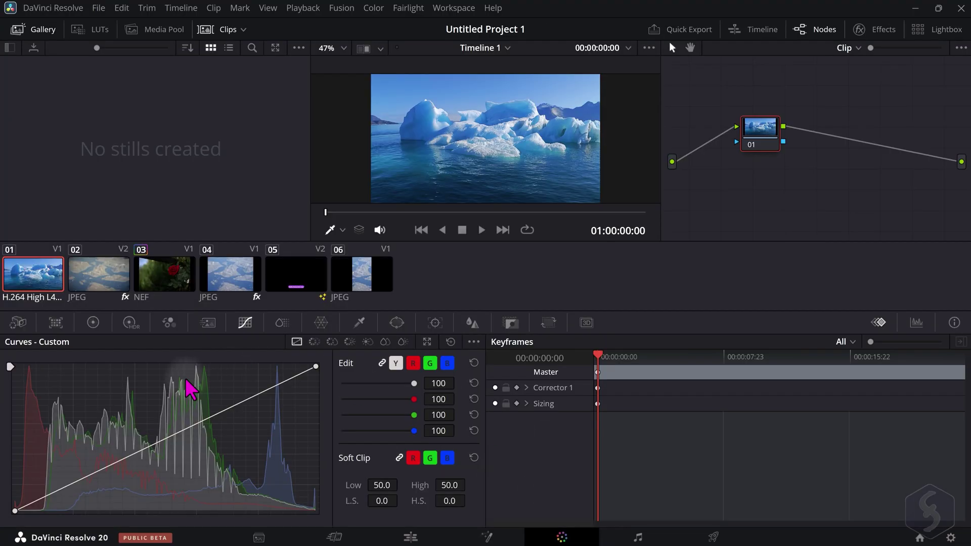
click(92, 322)
click(130, 323)
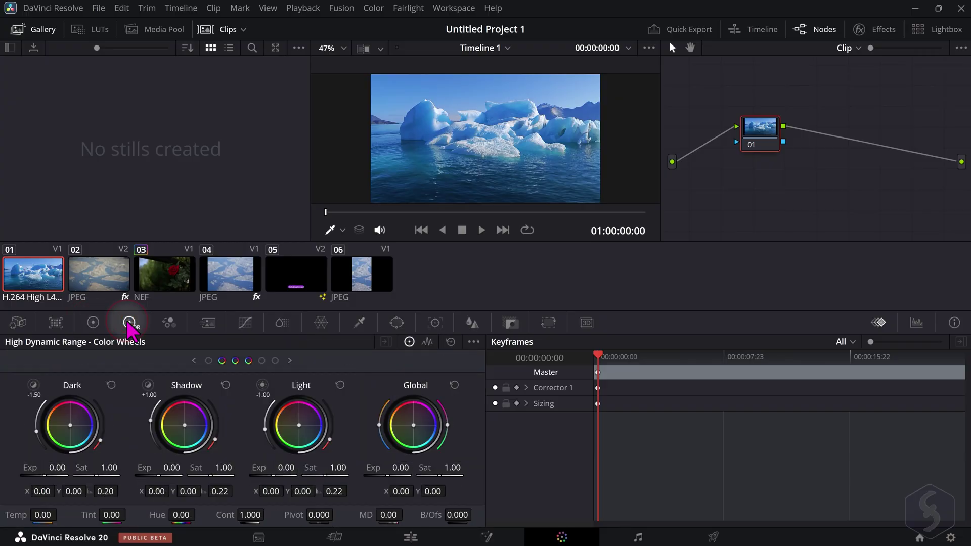
click(638, 537)
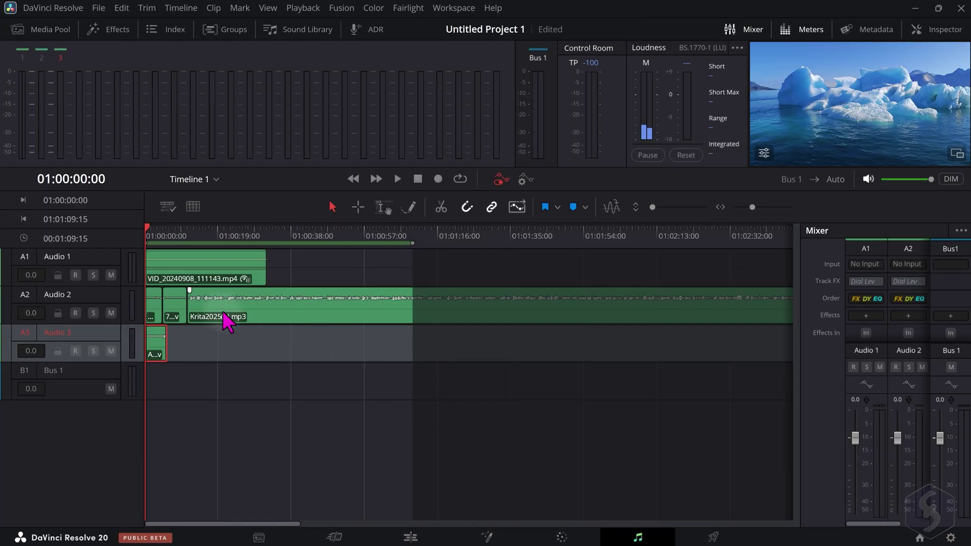
click(711, 537)
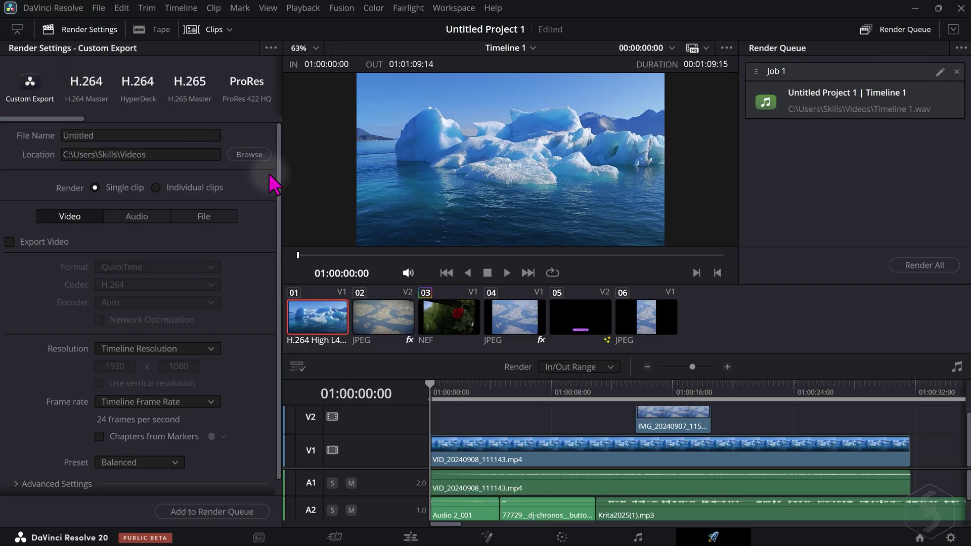
click(493, 430)
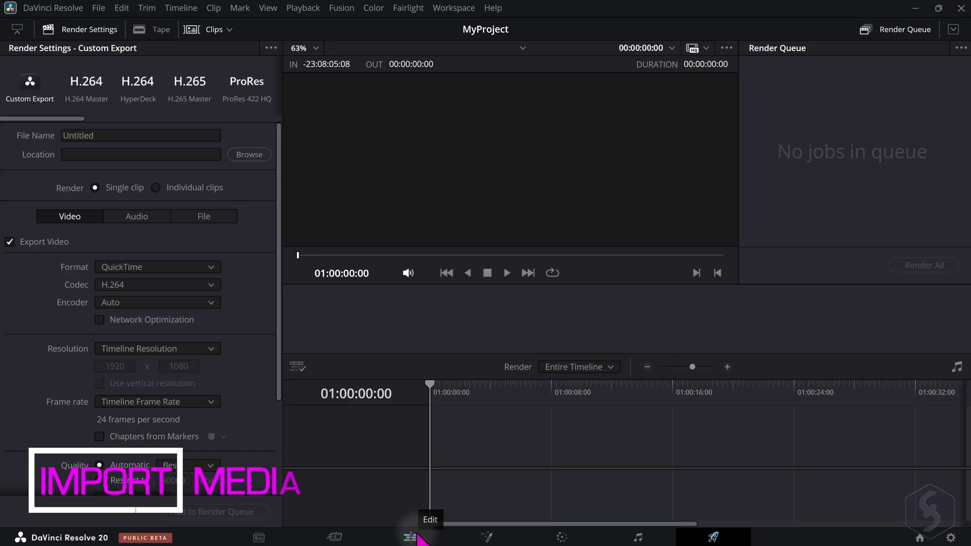
Drag the five sample files into the Edit page media pool and preview a photo
click(410, 537)
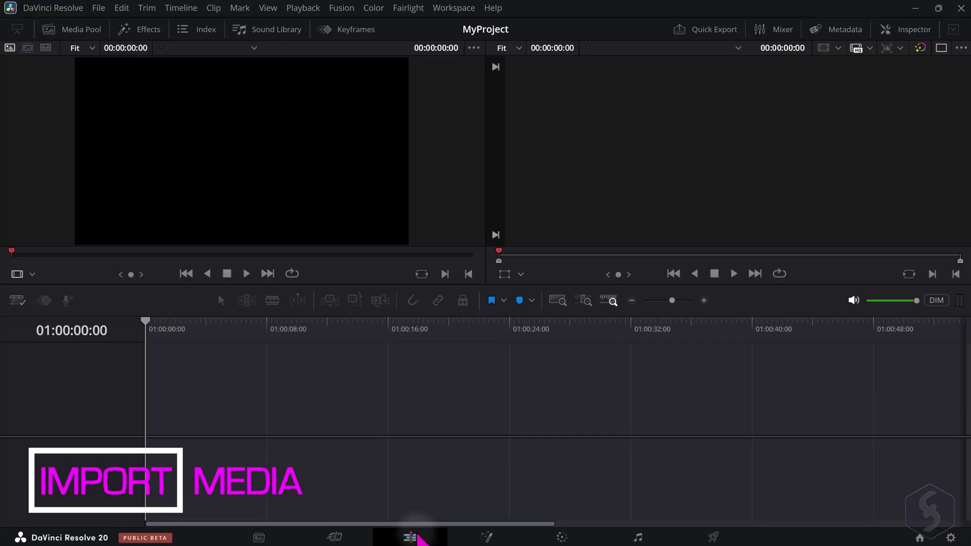
click(97, 32)
drag(461, 477, 865, 369)
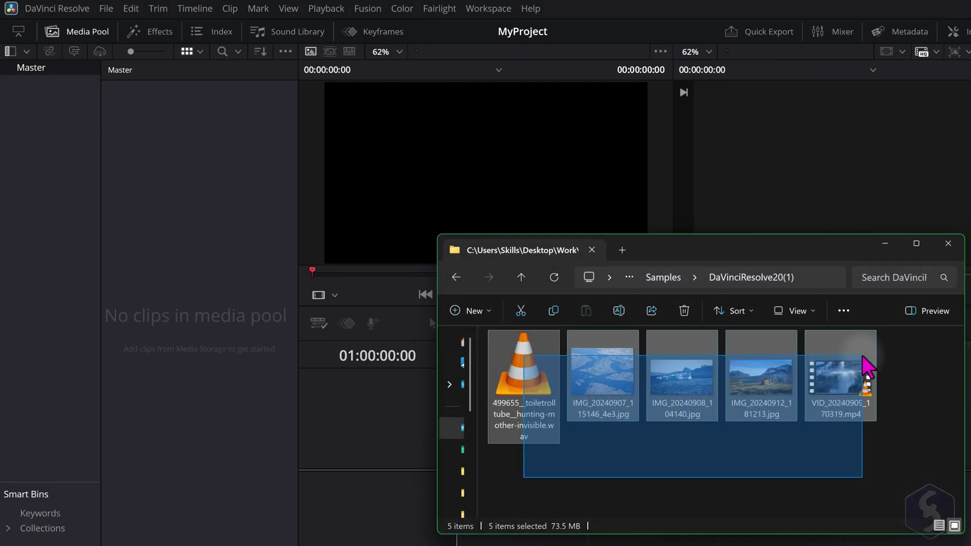
drag(685, 391, 169, 181)
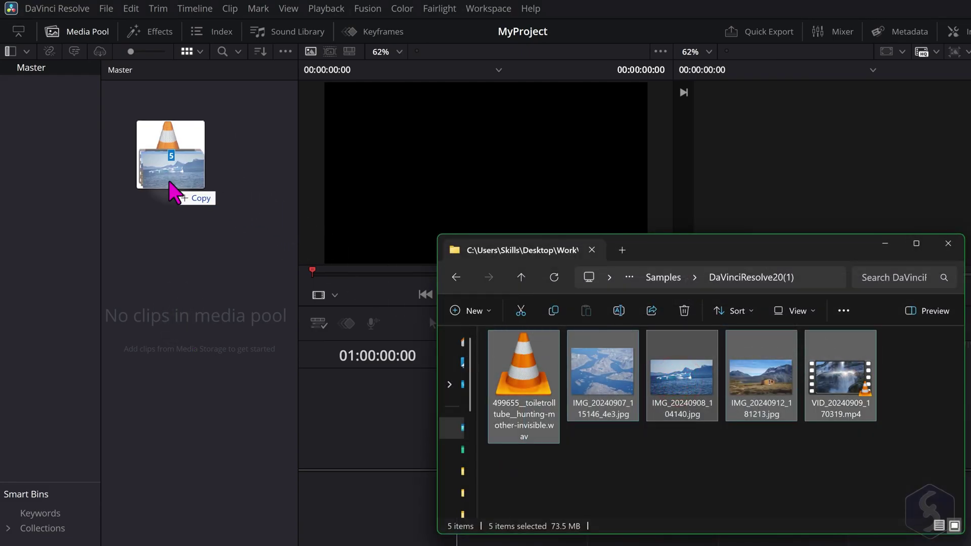
click(208, 105)
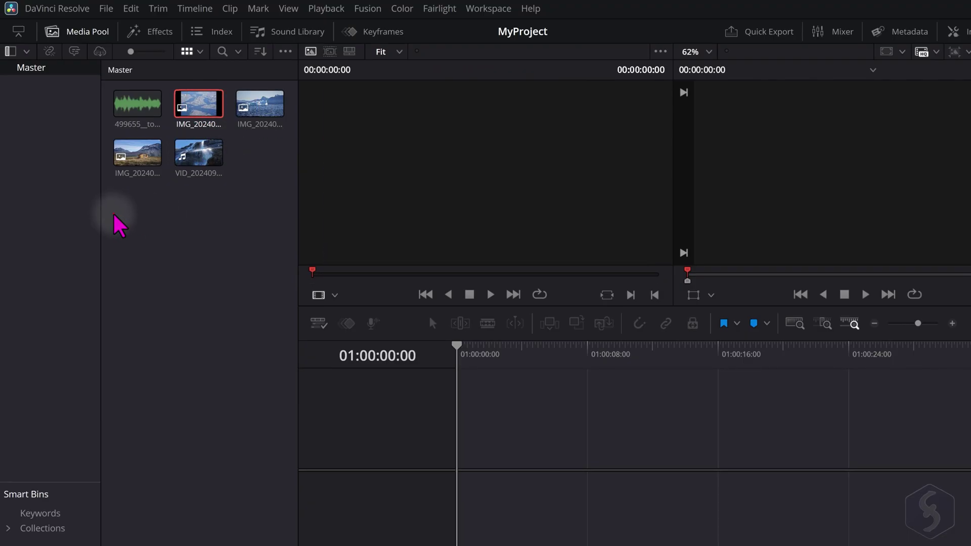
Put the cabin photo and video on a new timeline, add the wav after them, hide the media pool
mouse_move(117, 224)
mouse_down()
mouse_move(221, 147)
mouse_move(470, 434)
mouse_move(456, 458)
mouse_up()
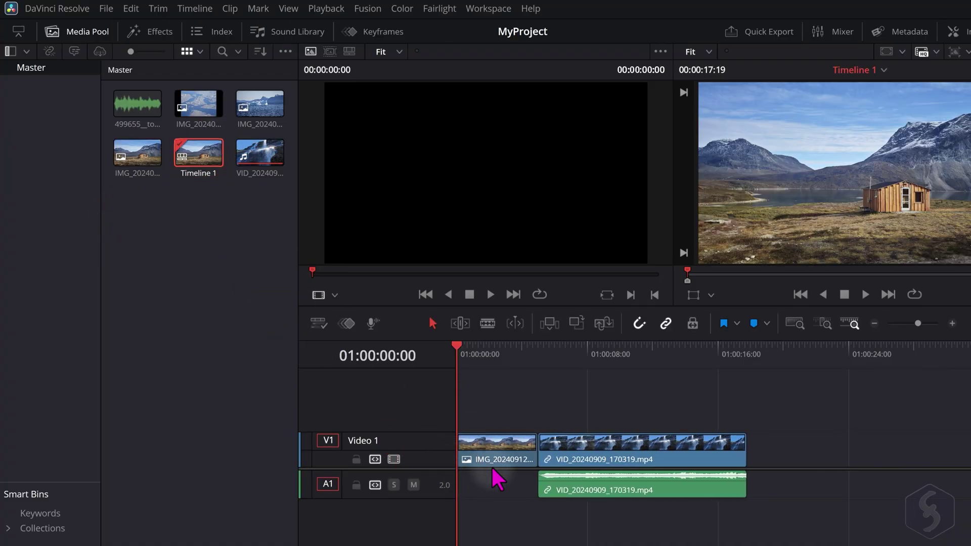
drag(741, 441, 781, 463)
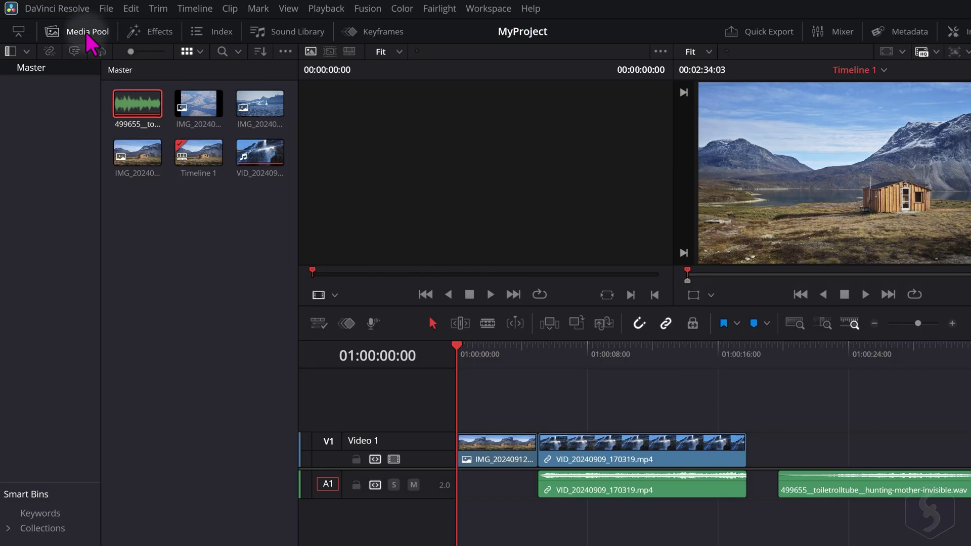
click(87, 34)
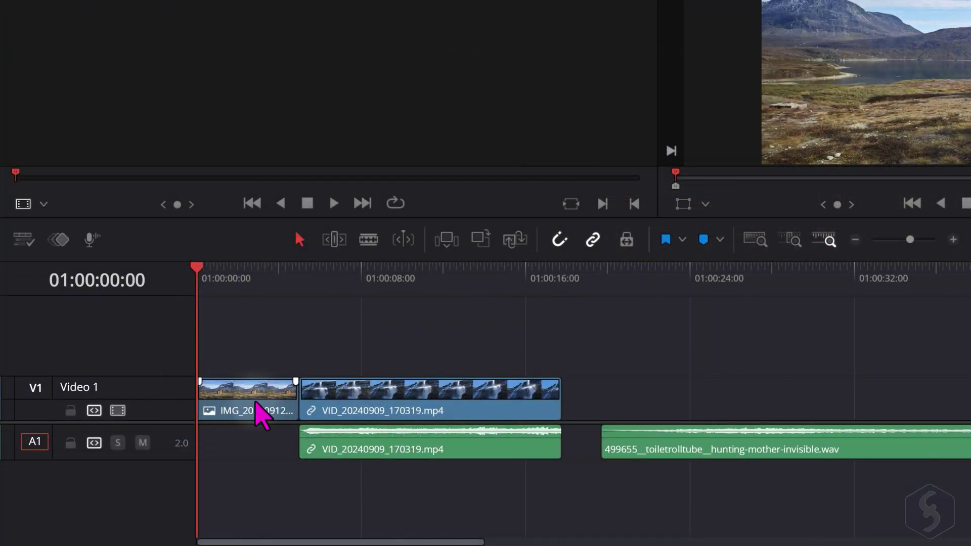
Select the photo, video and wav clips on the timeline in turn
click(256, 400)
click(412, 401)
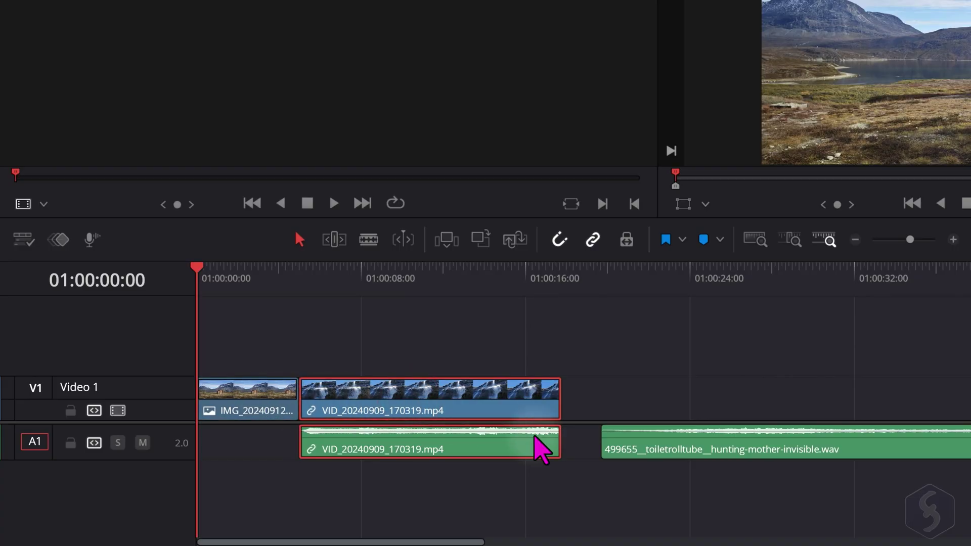
click(628, 449)
click(418, 408)
click(255, 410)
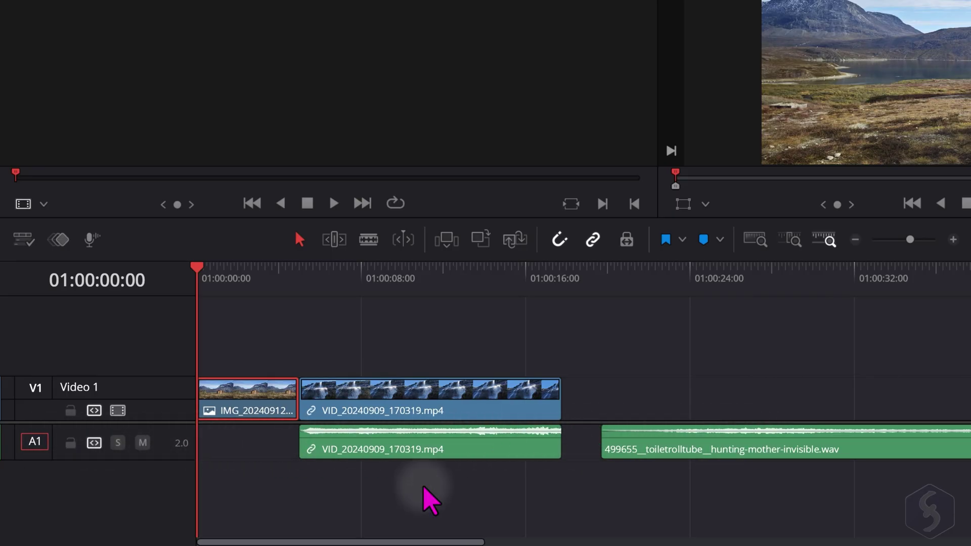
Add a new mono audio track to Timeline 1 for the voiceover
right_click(146, 484)
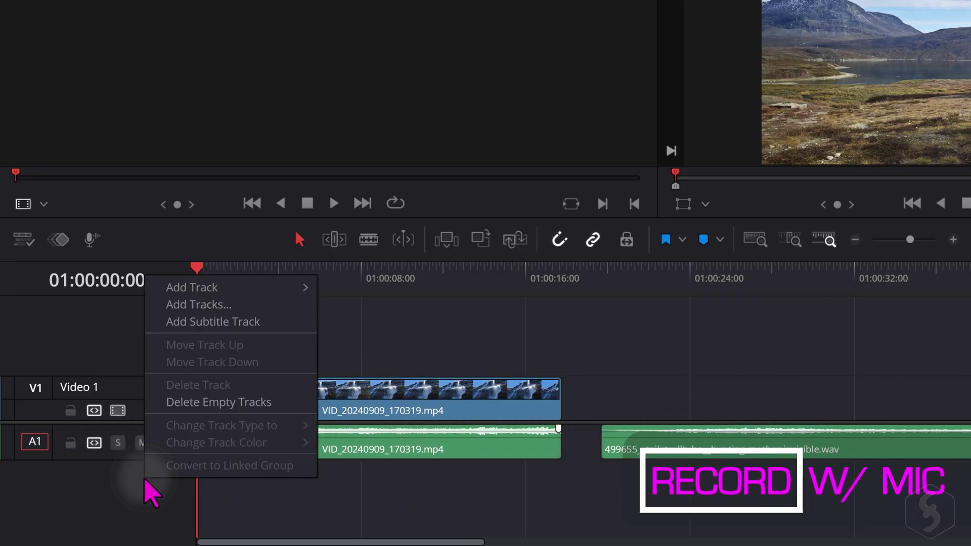
mouse_move(228, 287)
click(354, 287)
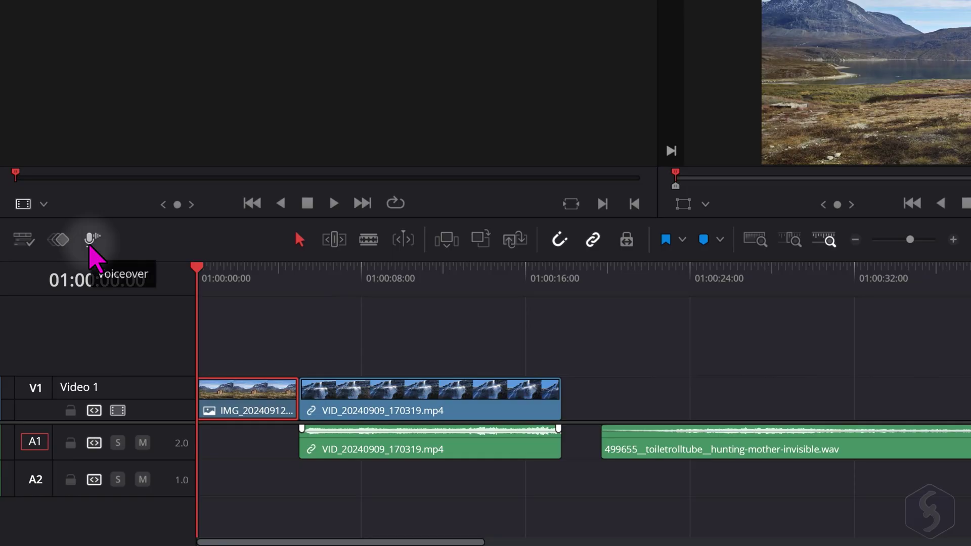
click(92, 241)
Set the recording name, target track Audio 2, and record the MyRec_001 voiceover
click(615, 209)
text(MyRec)
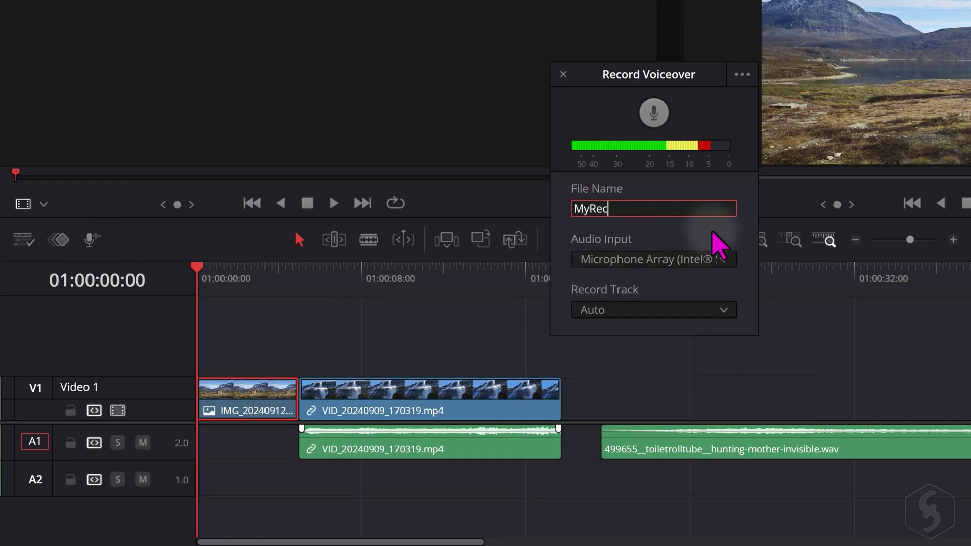
click(706, 259)
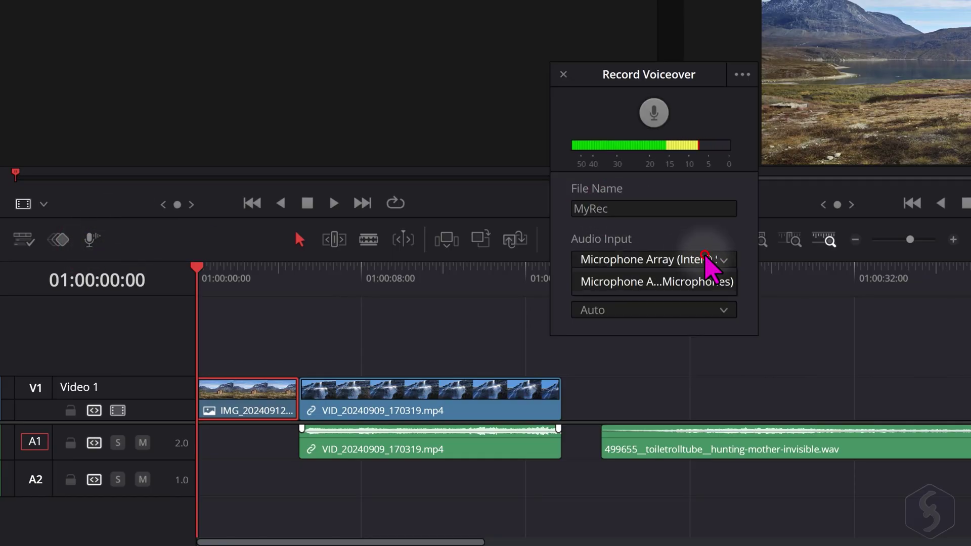
click(726, 311)
click(687, 370)
click(655, 113)
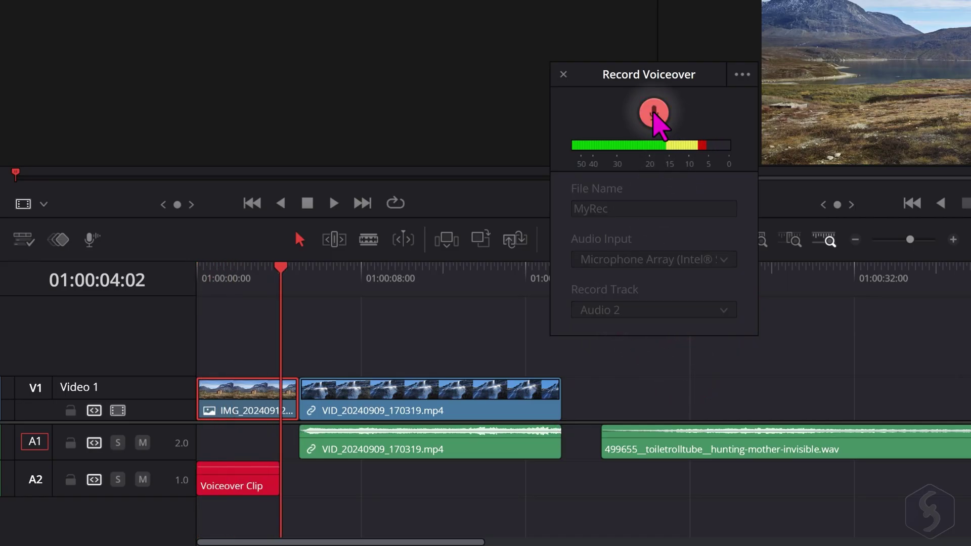
click(655, 112)
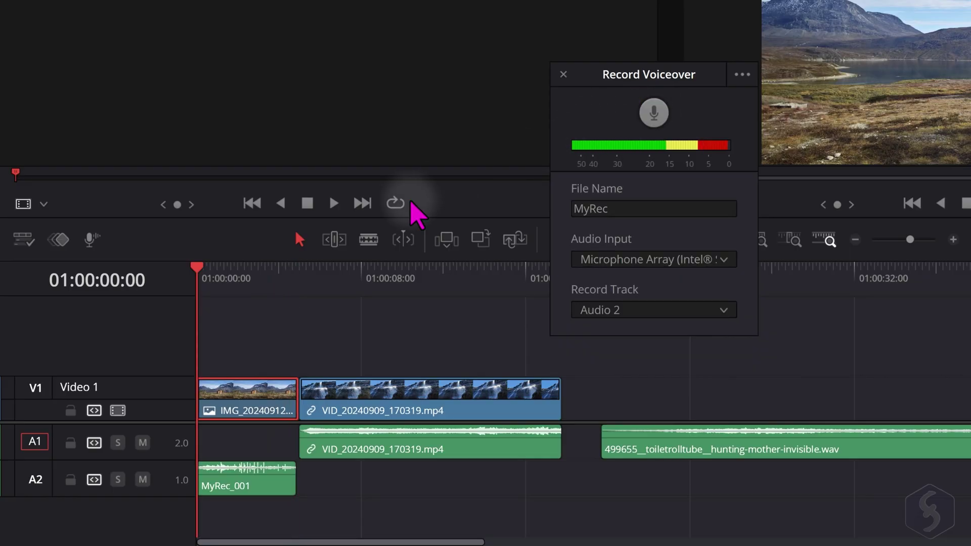
Close the voiceover recorder, try single-thumbnail clips, and turn on full audio waveforms
click(220, 466)
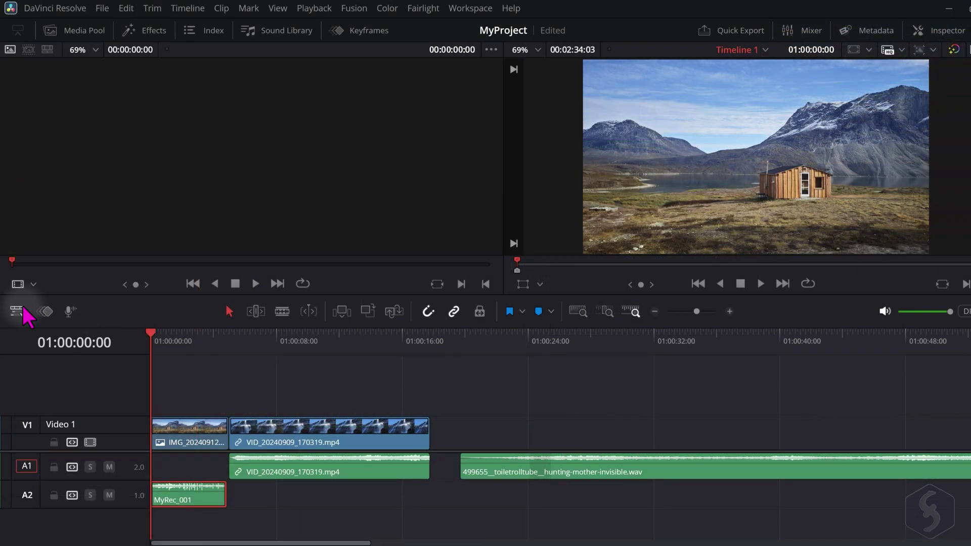
click(19, 312)
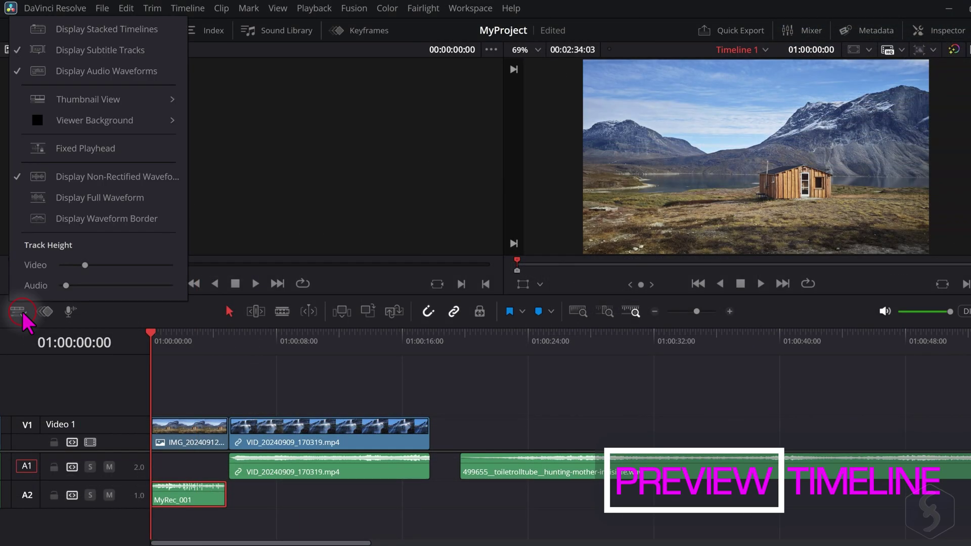
mouse_move(89, 100)
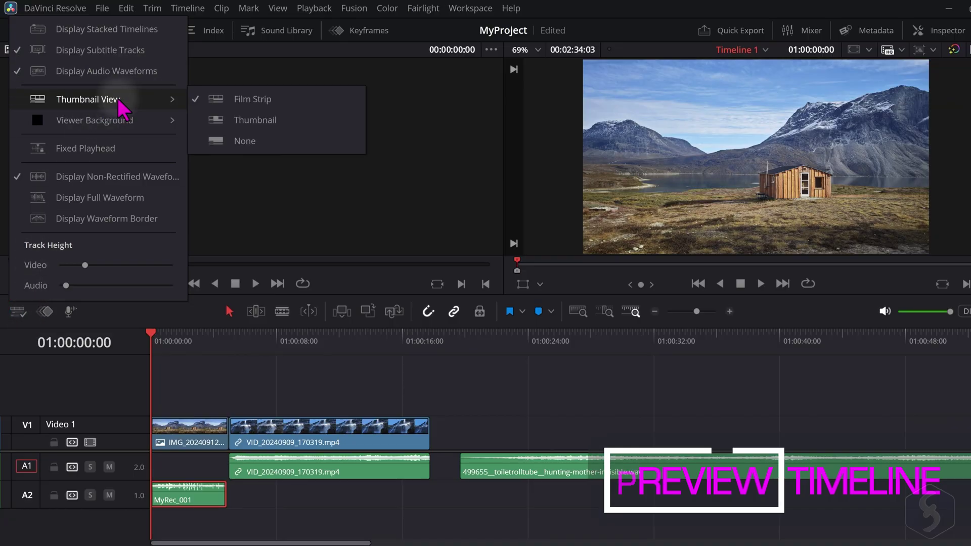
click(268, 121)
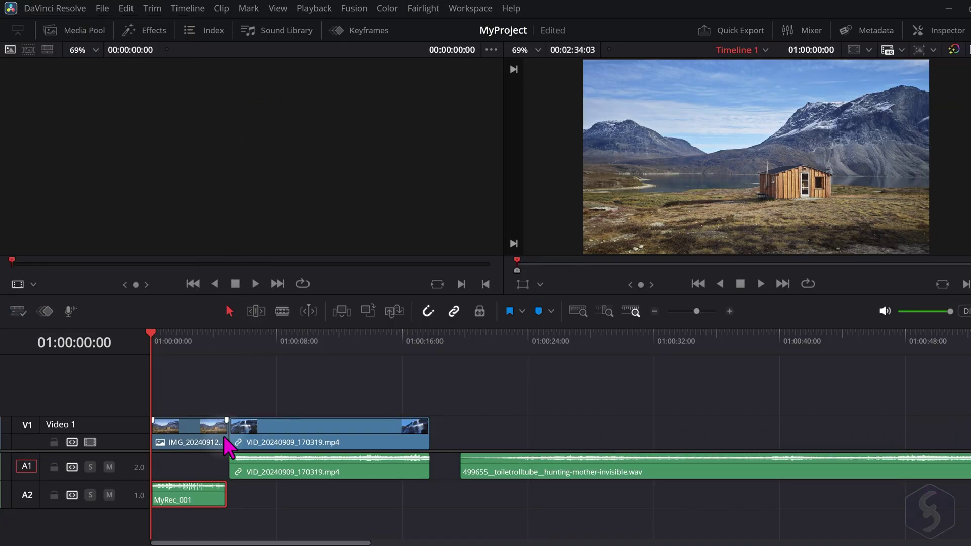
click(25, 315)
mouse_move(88, 100)
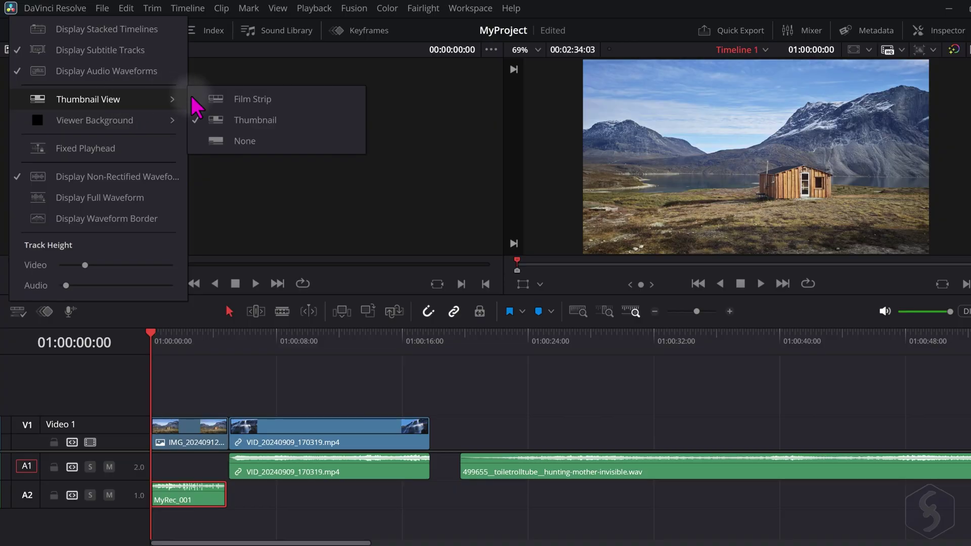
click(245, 99)
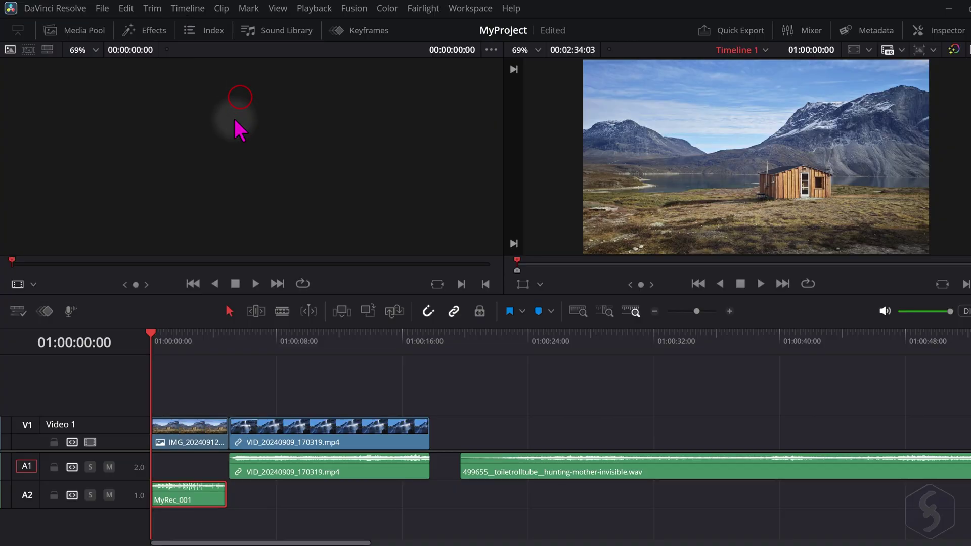
Make the video track taller, then play and scrub the waterfall clip to 01:00:13:02
click(19, 311)
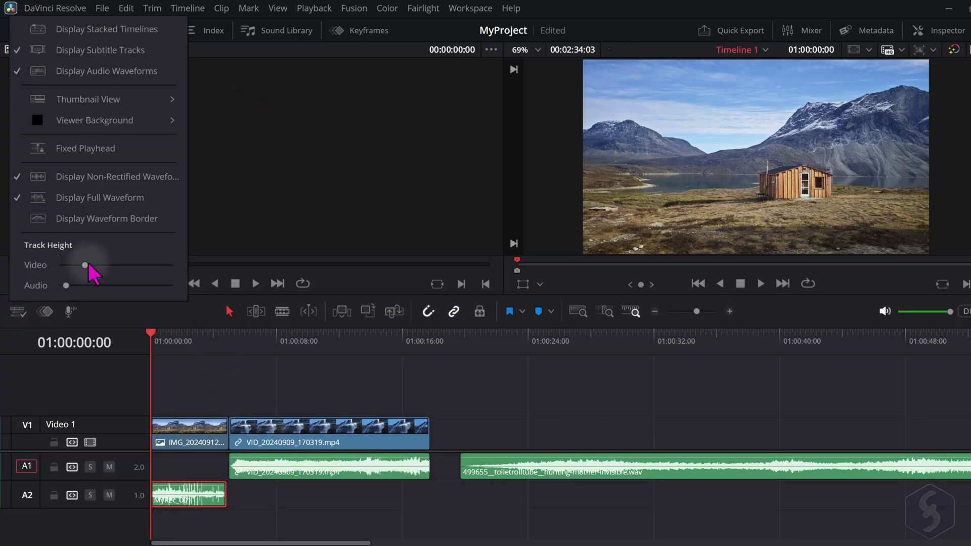
drag(89, 263, 96, 265)
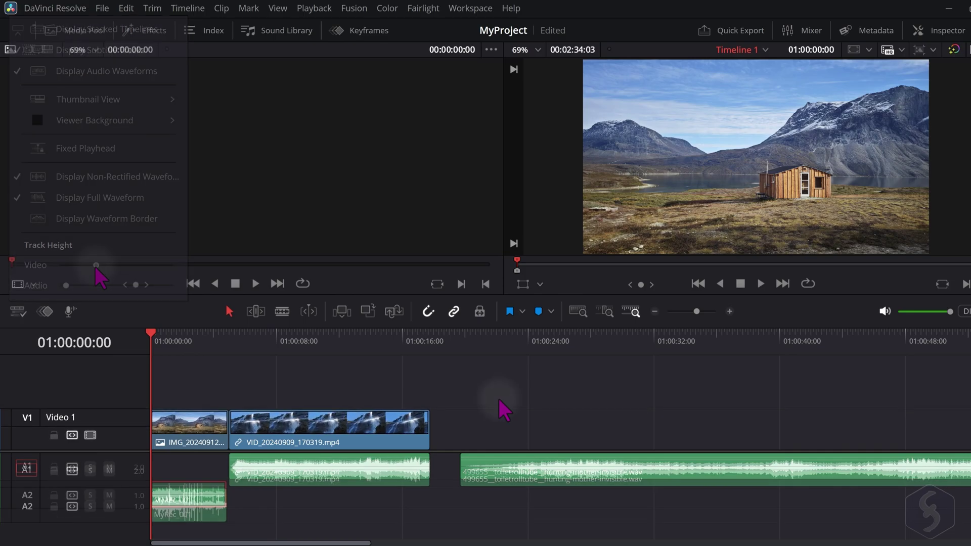
click(338, 339)
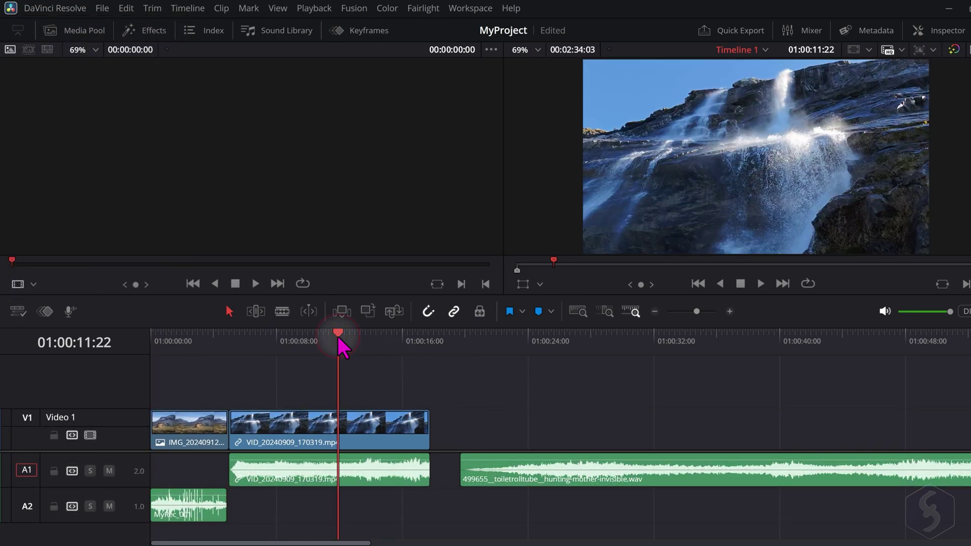
scroll(339, 347, up, 5)
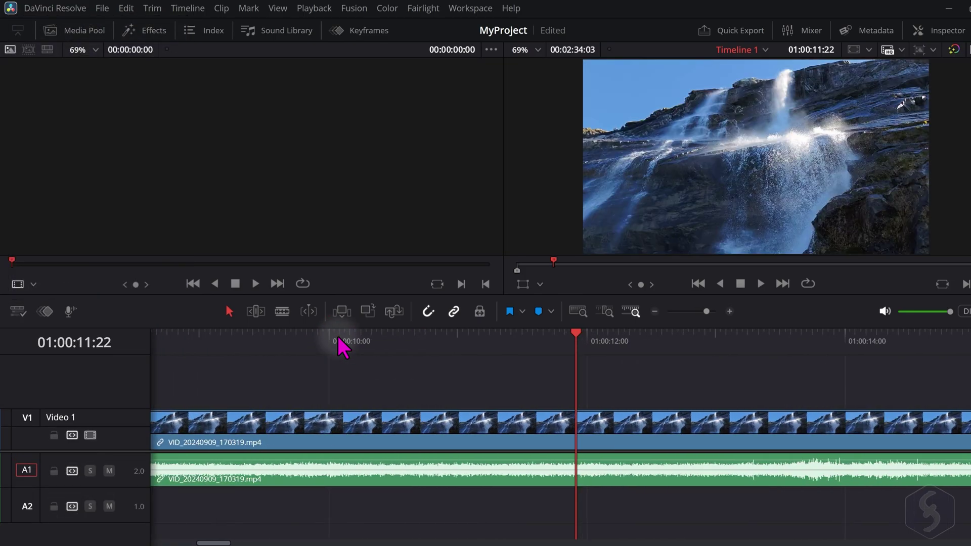
scroll(339, 347, down, 5)
scroll(339, 346, up, 3)
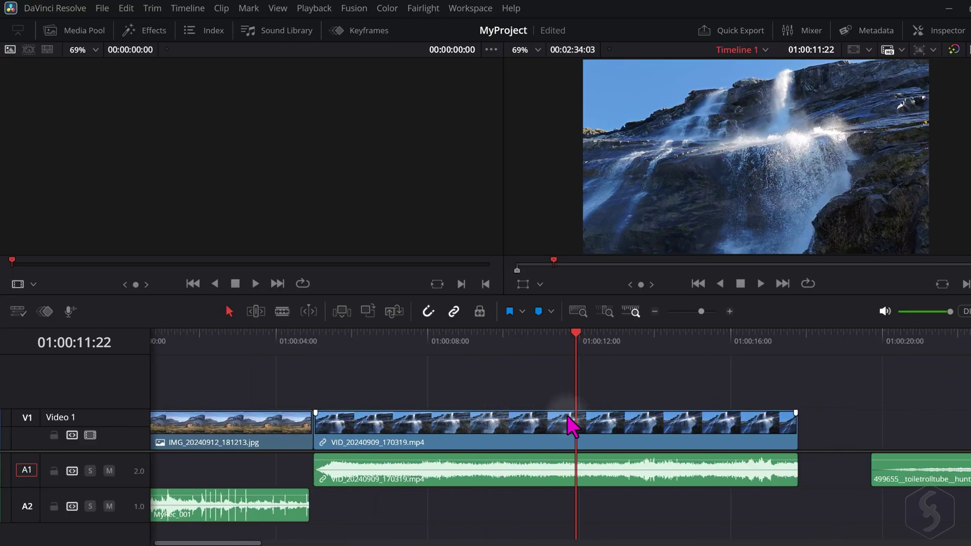
scroll(571, 427, up, 1)
scroll(574, 419, left, 1)
scroll(574, 419, left, 2)
scroll(575, 419, right, 5)
scroll(574, 419, right, 9)
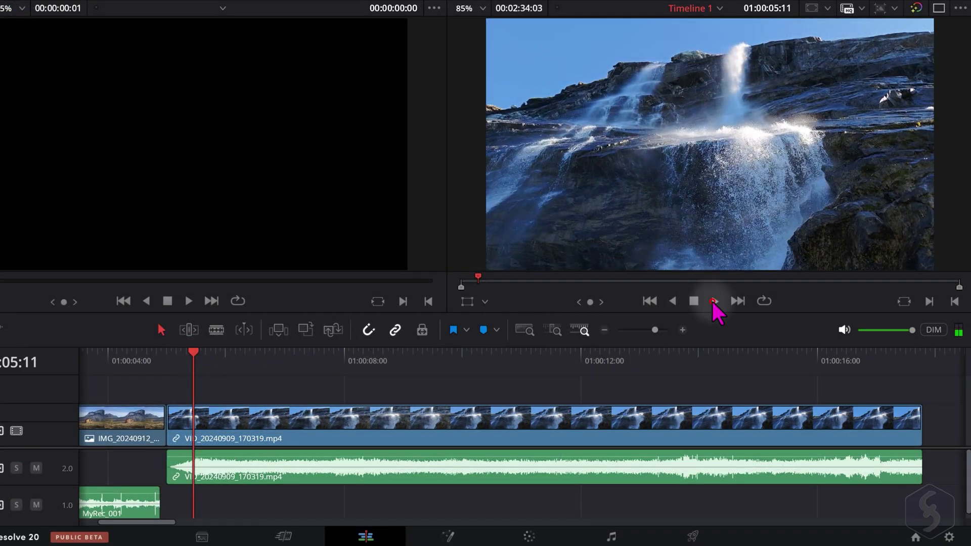
click(713, 301)
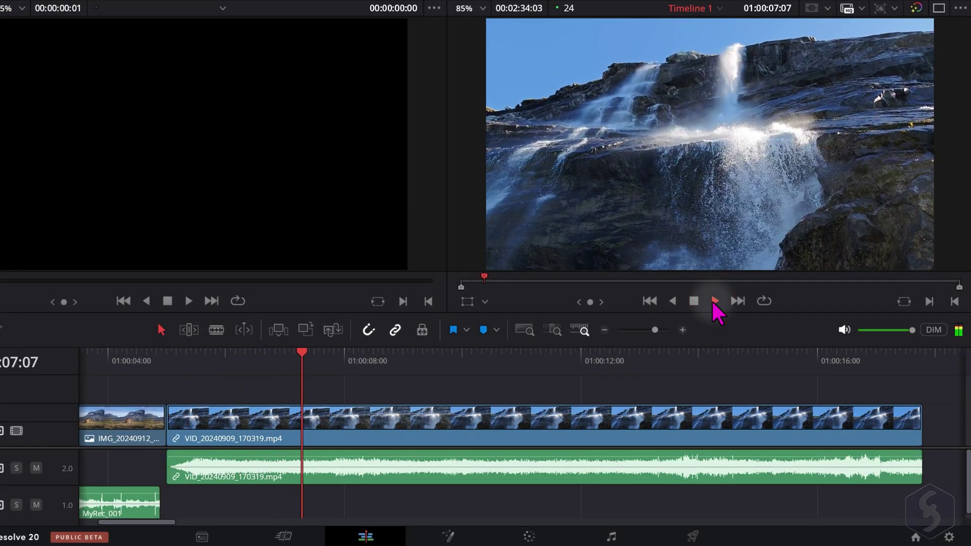
click(694, 301)
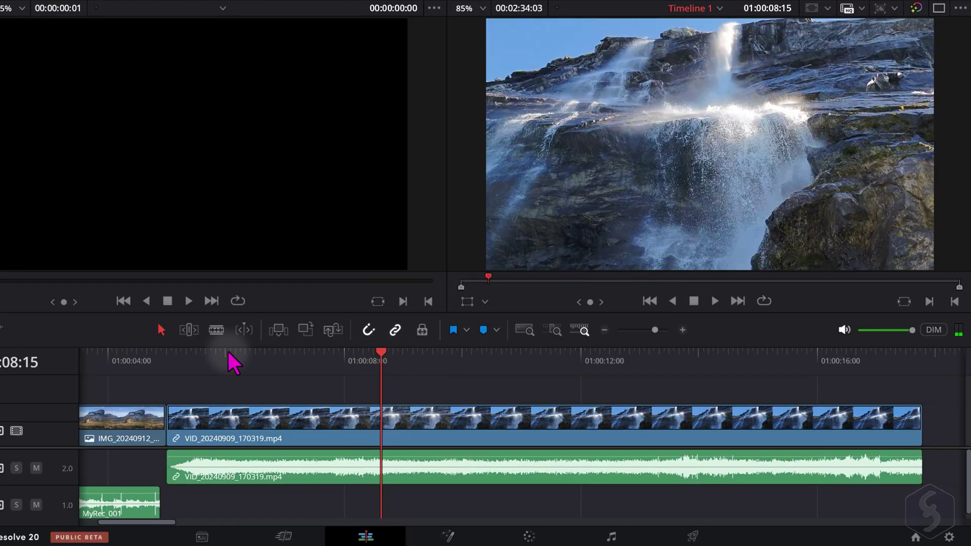
mouse_move(232, 363)
mouse_down()
mouse_move(780, 366)
mouse_move(628, 363)
mouse_up()
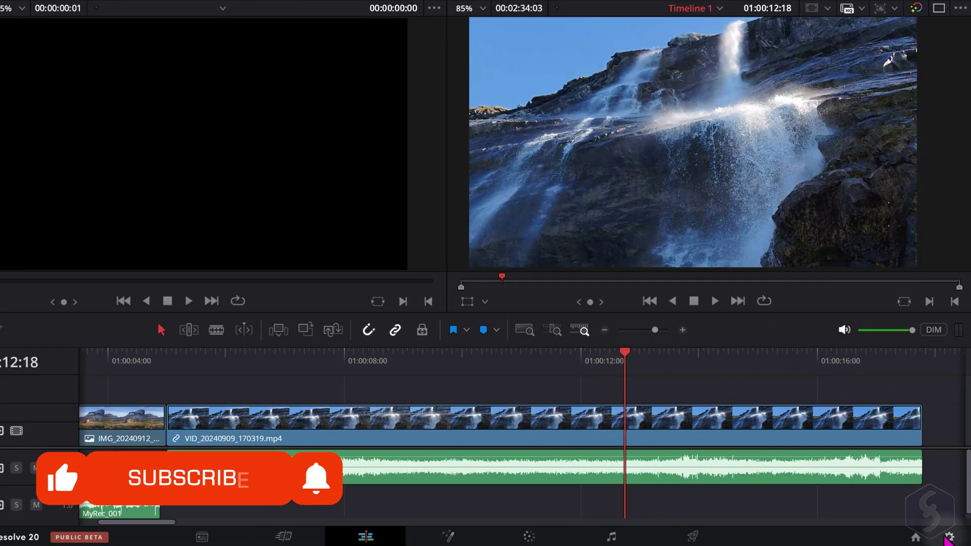
Check the Project Settings timeline resolution list, keep 1920 x 1080 HD, and close it
click(948, 538)
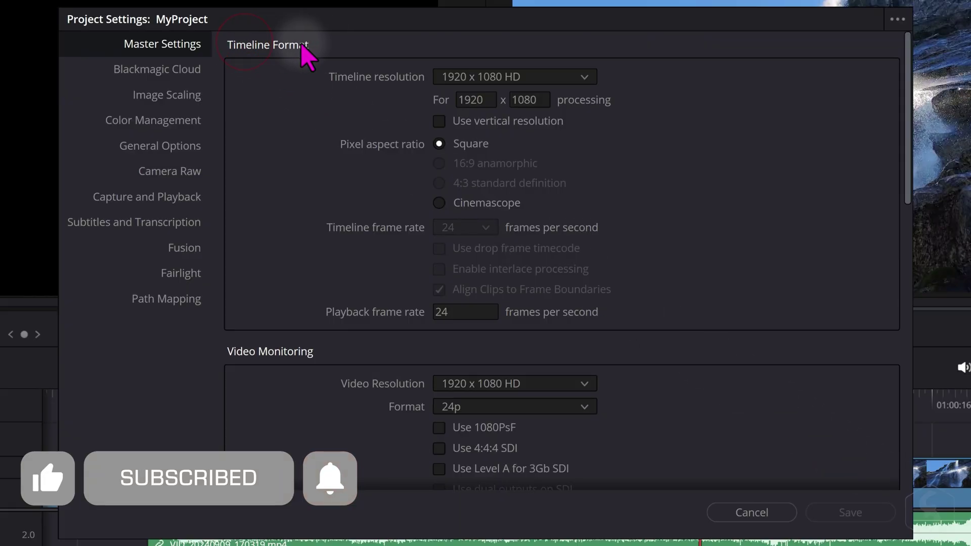
click(584, 76)
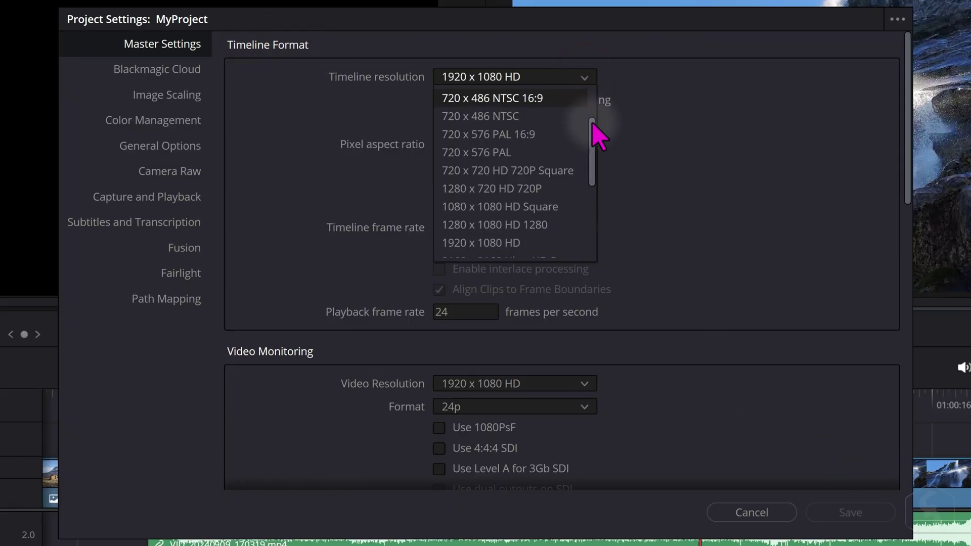
drag(592, 124, 594, 172)
scroll(548, 233, down, 2)
key(Escape)
click(462, 312)
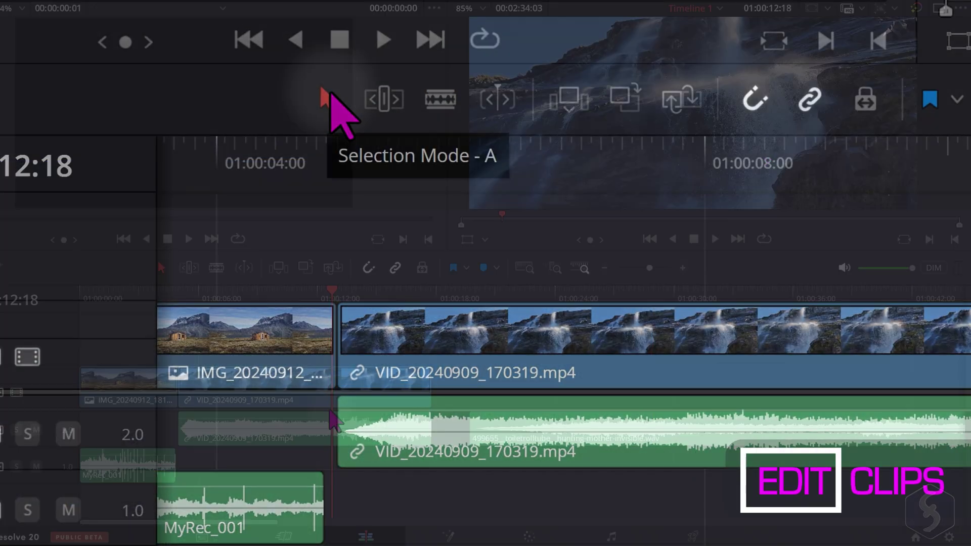
Shift the wav and waterfall clips and lift the cabin image onto track V2
click(281, 402)
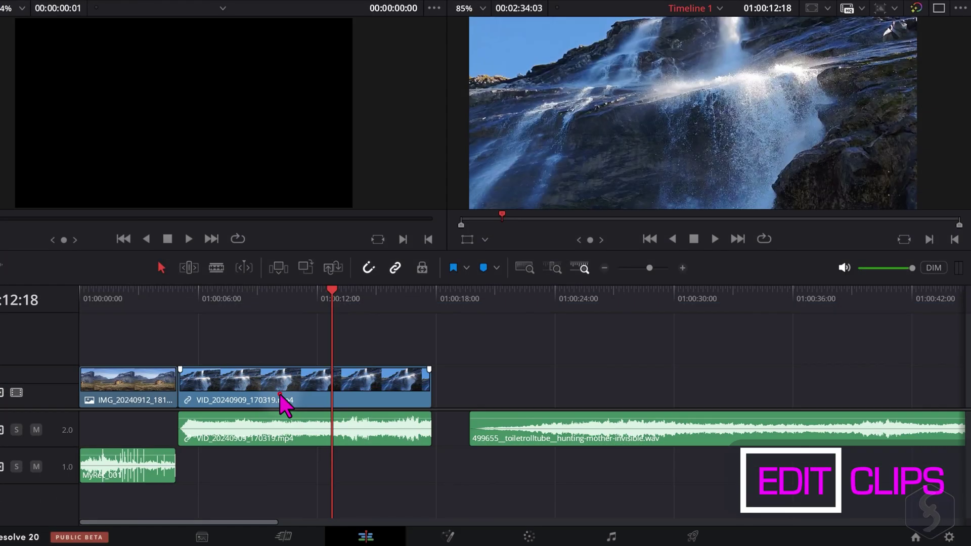
click(119, 388)
mouse_move(510, 441)
mouse_down()
mouse_move(490, 437)
mouse_move(585, 451)
mouse_up()
drag(397, 403, 438, 400)
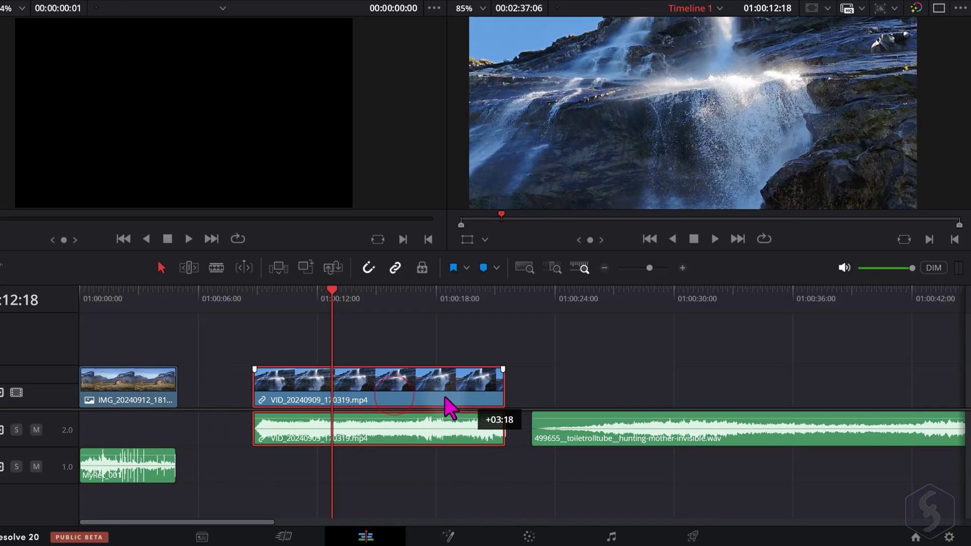
mouse_move(161, 386)
mouse_down()
mouse_move(192, 342)
mouse_move(479, 354)
mouse_up()
Unlink the waterfall video from its audio, move the video left, and slide the cabin image left
click(350, 390)
drag(293, 401, 278, 406)
right_click(358, 386)
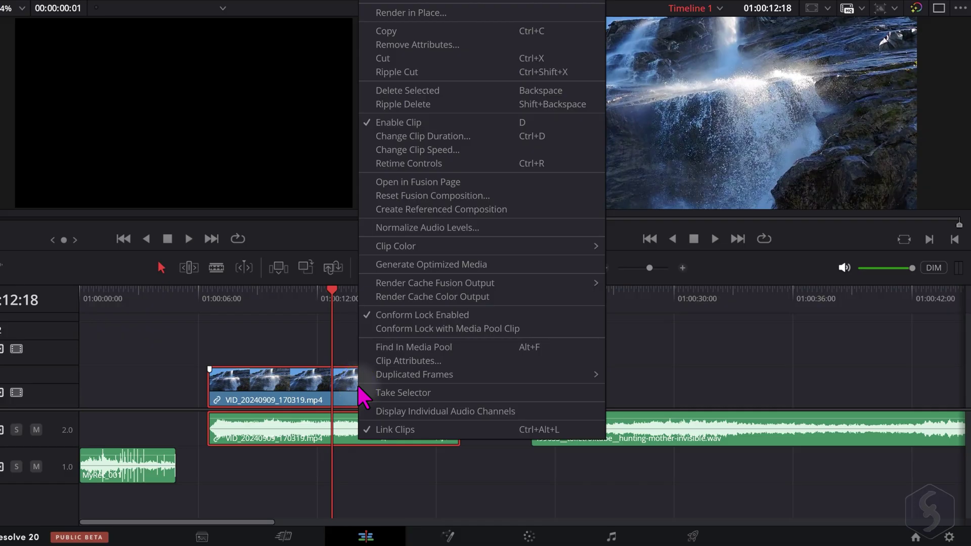
click(393, 429)
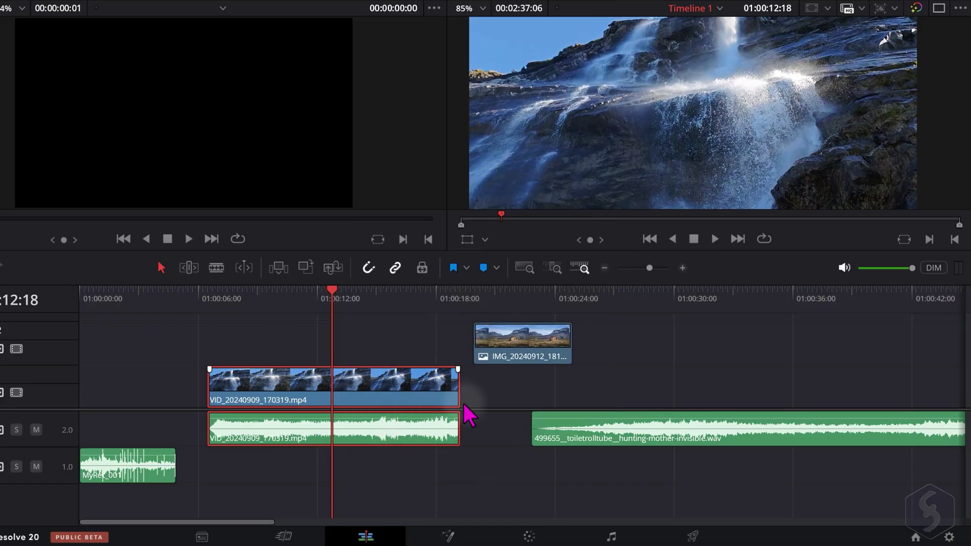
click(490, 395)
drag(455, 394, 385, 394)
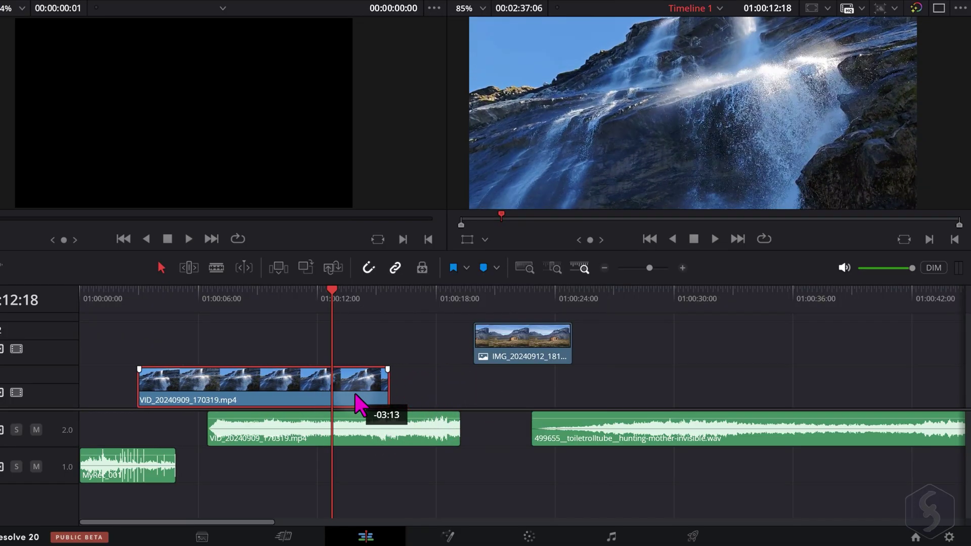
click(379, 436)
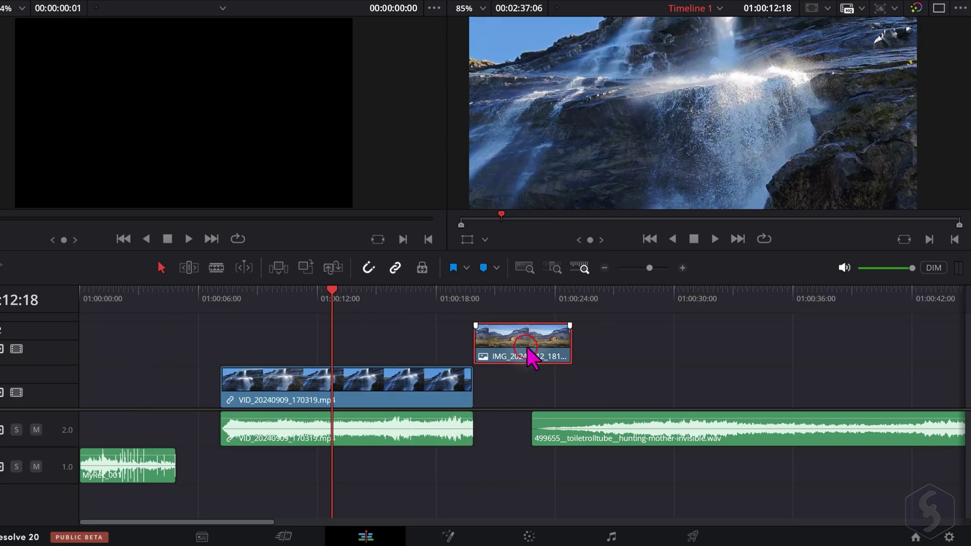
drag(529, 342, 408, 340)
Scrub to 01:00:10:14, drop the cabin image onto V1, then undo it twice
drag(275, 292, 292, 298)
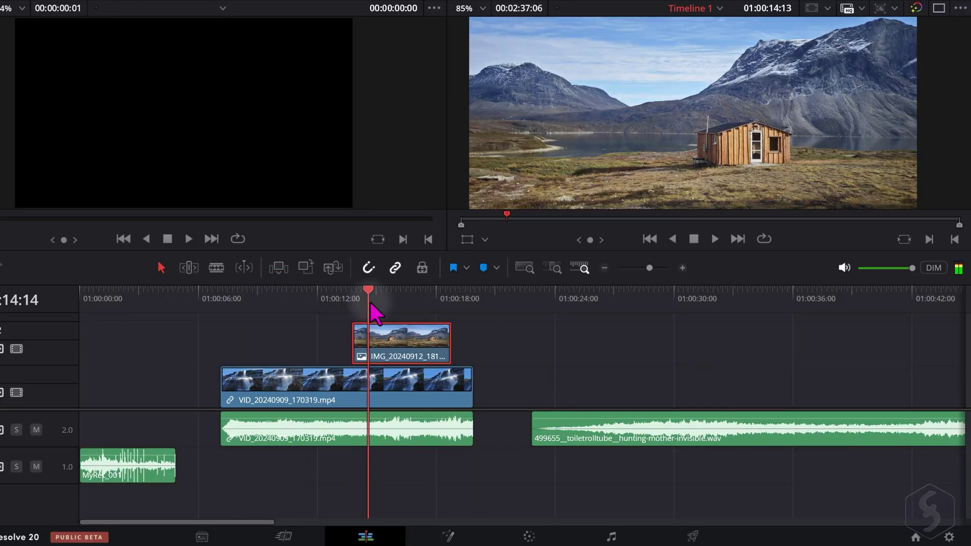
mouse_move(294, 297)
mouse_down()
mouse_move(394, 308)
mouse_move(372, 304)
mouse_up()
mouse_move(386, 343)
mouse_down()
mouse_move(380, 387)
mouse_move(408, 350)
mouse_up()
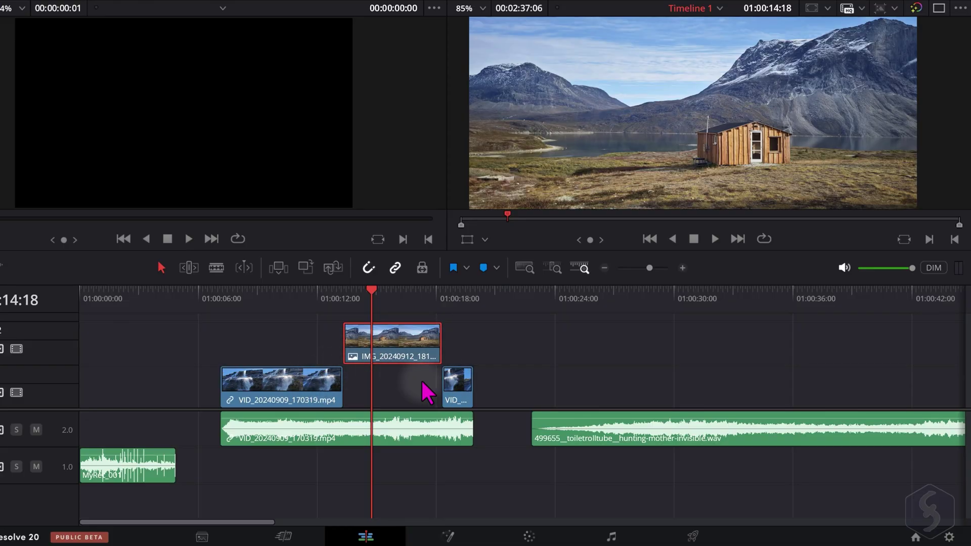
key(ctrl+z)
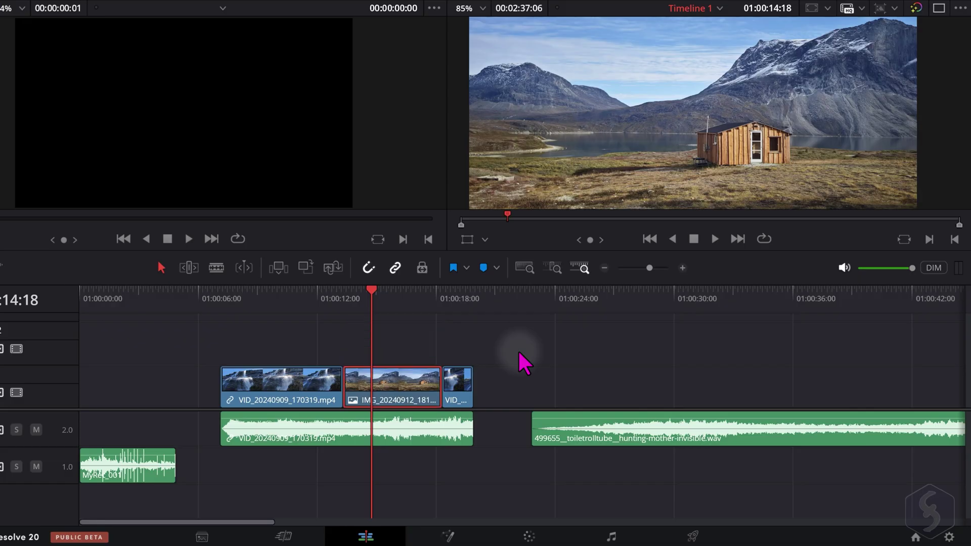
key(ctrl+z)
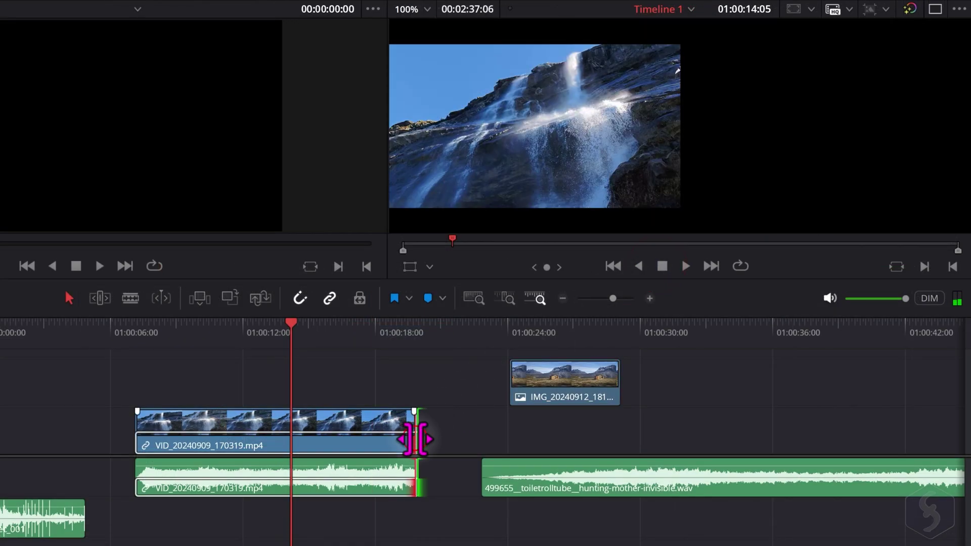
Trim the waterfall clip's end, play the edit, and undo the trim
drag(416, 439, 174, 436)
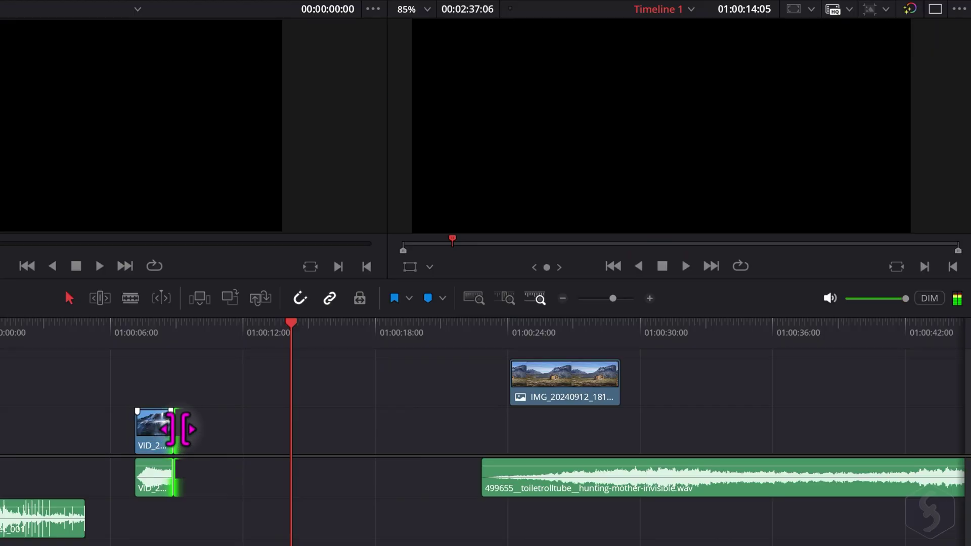
click(685, 265)
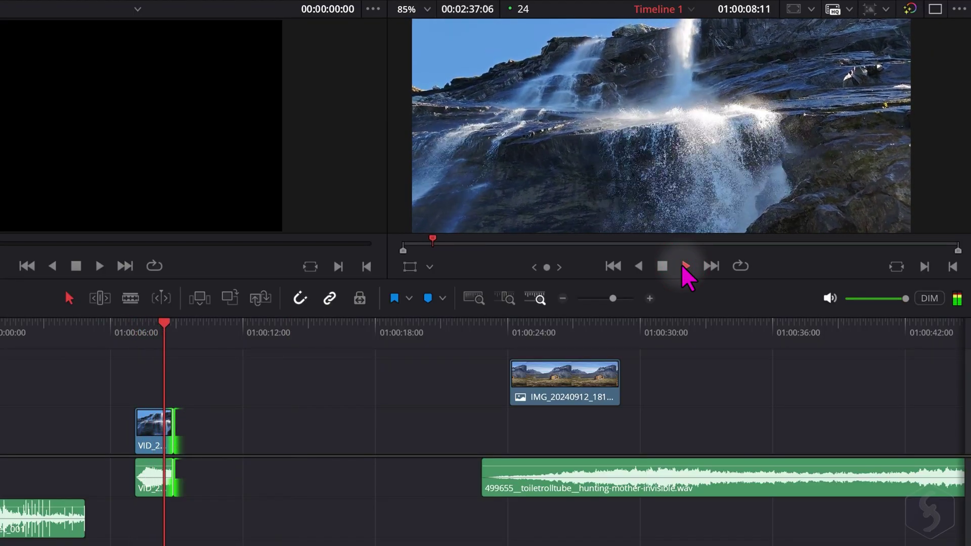
key(ctrl+z)
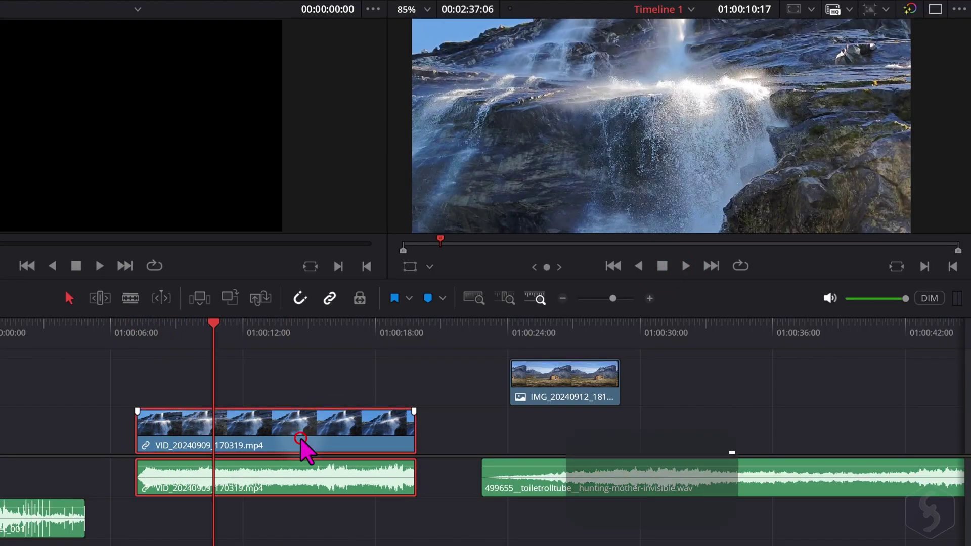
Change the waterfall clip's speed to 250% and play it from the clip start
right_click(330, 449)
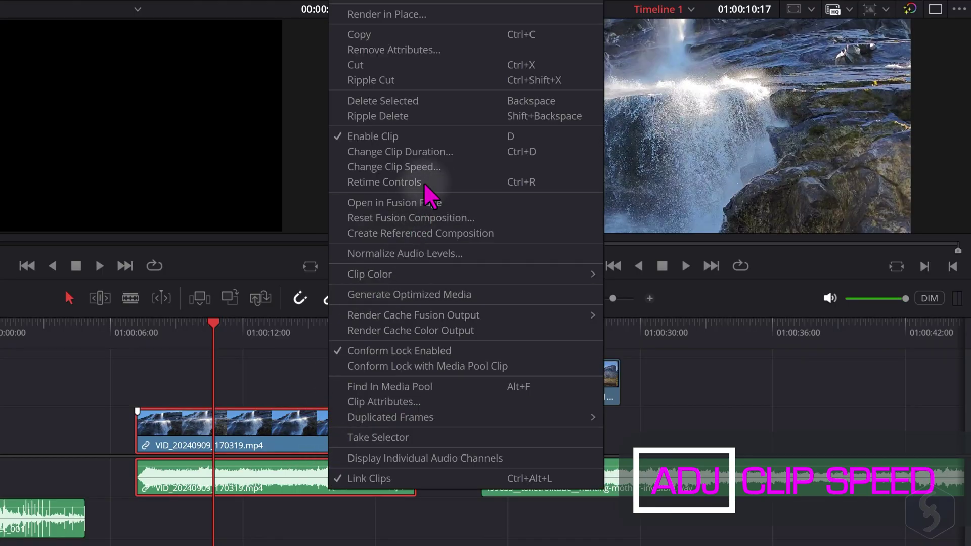
click(425, 167)
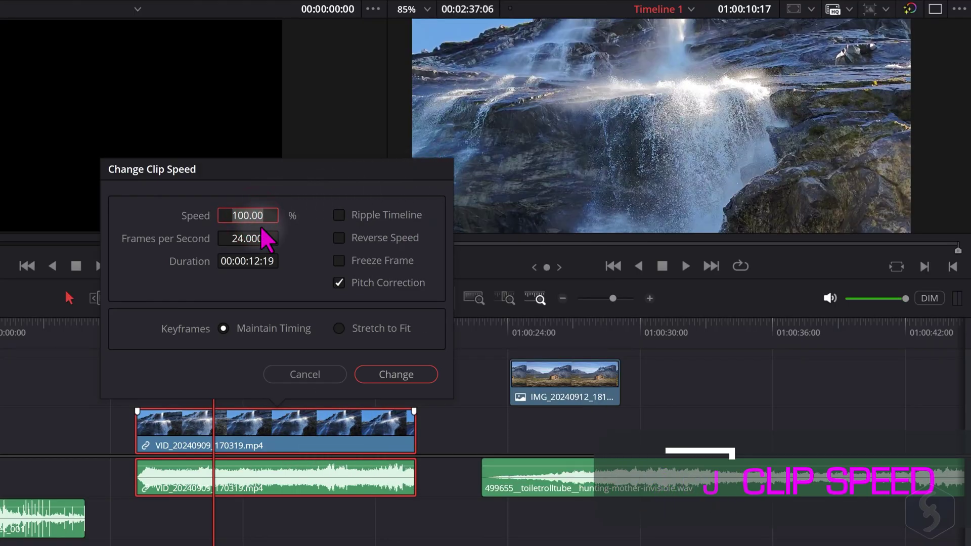
double_click(250, 216)
text(250)
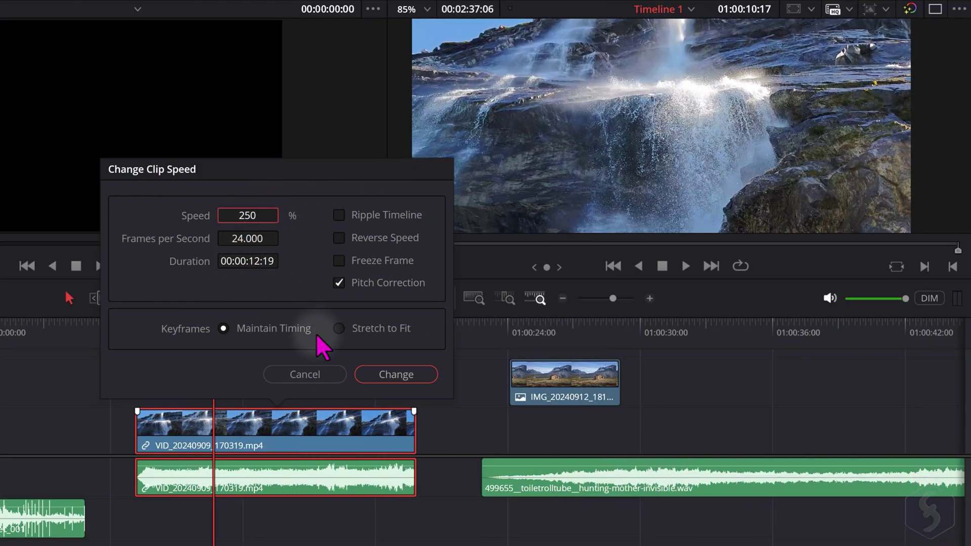
click(391, 376)
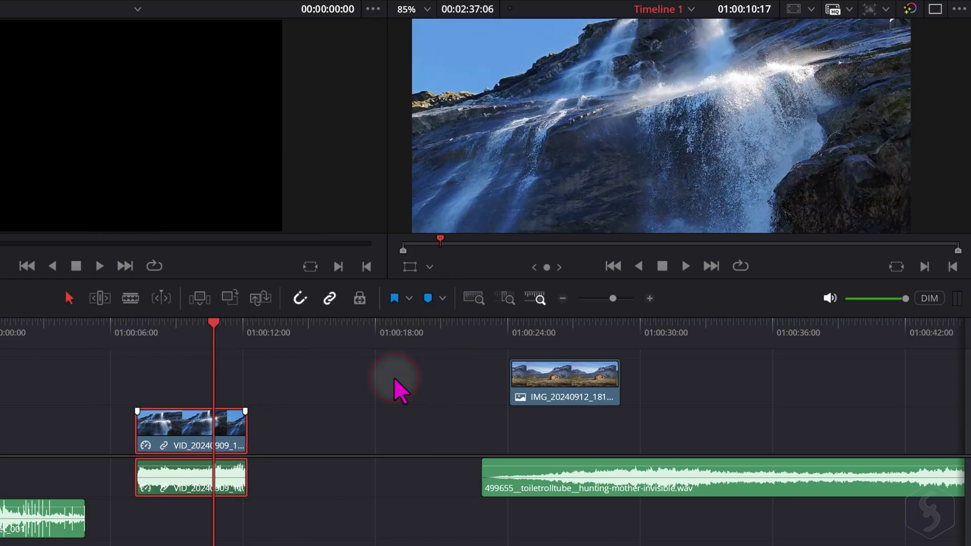
click(138, 334)
click(686, 266)
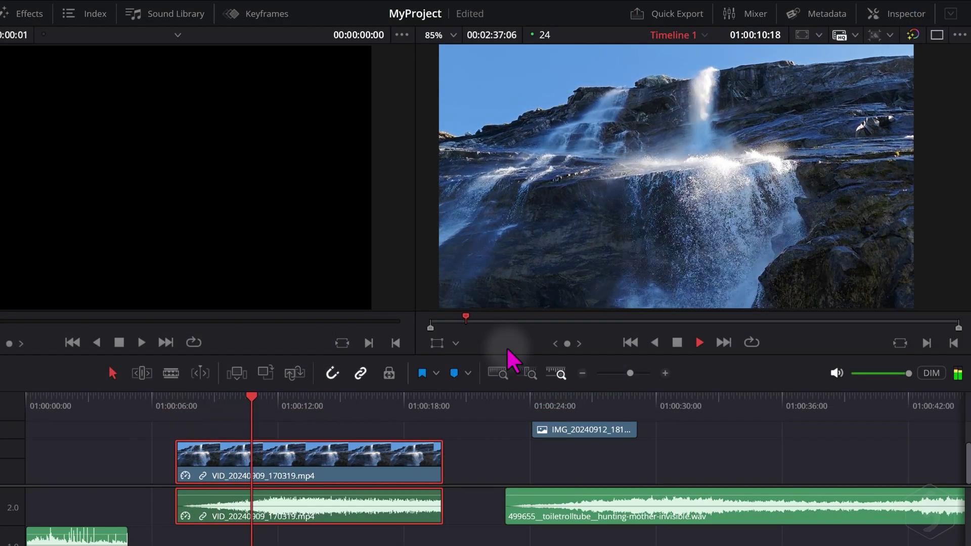
Set the waterfall clip's Retime Process to Optical Flow in the Inspector and replay it
key(space)
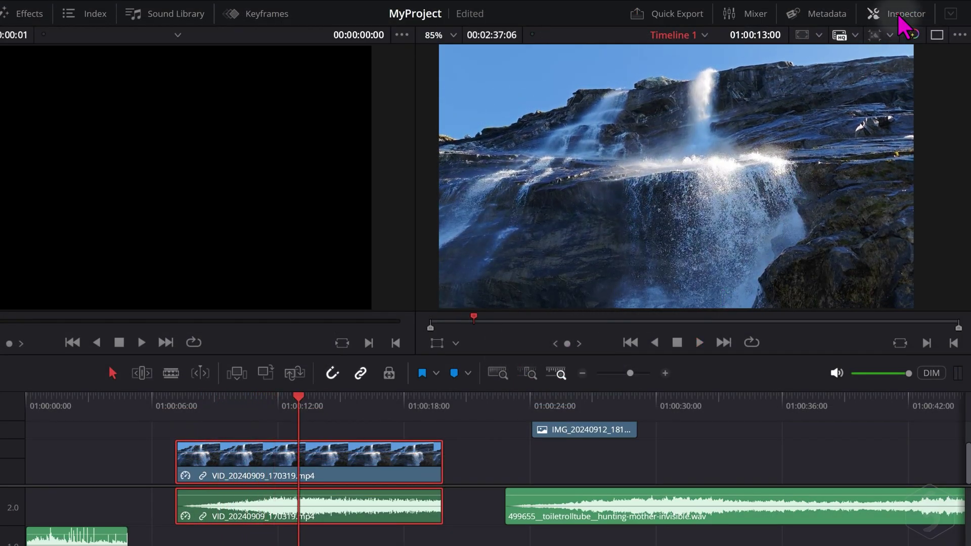
click(903, 24)
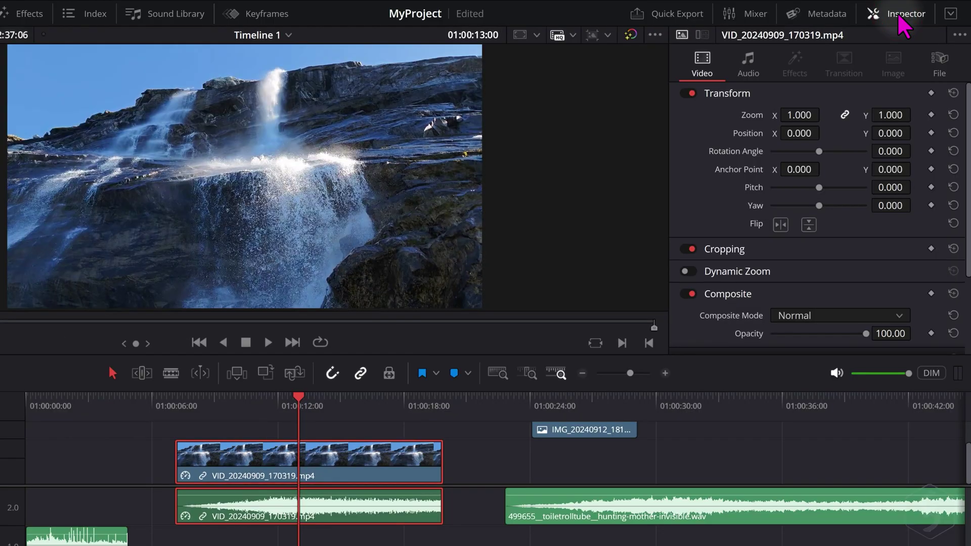
click(701, 64)
scroll(759, 144, down, 2)
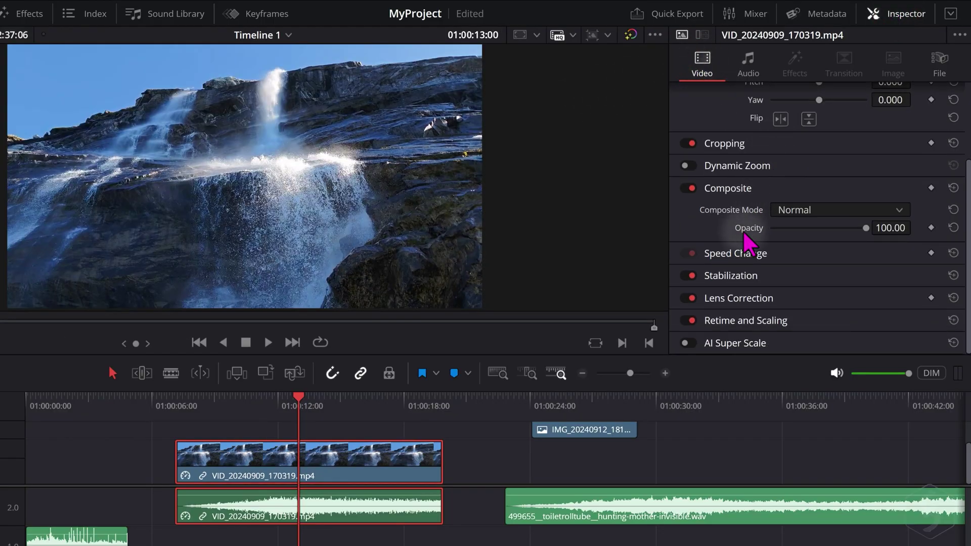
click(733, 322)
scroll(769, 234, down, 2)
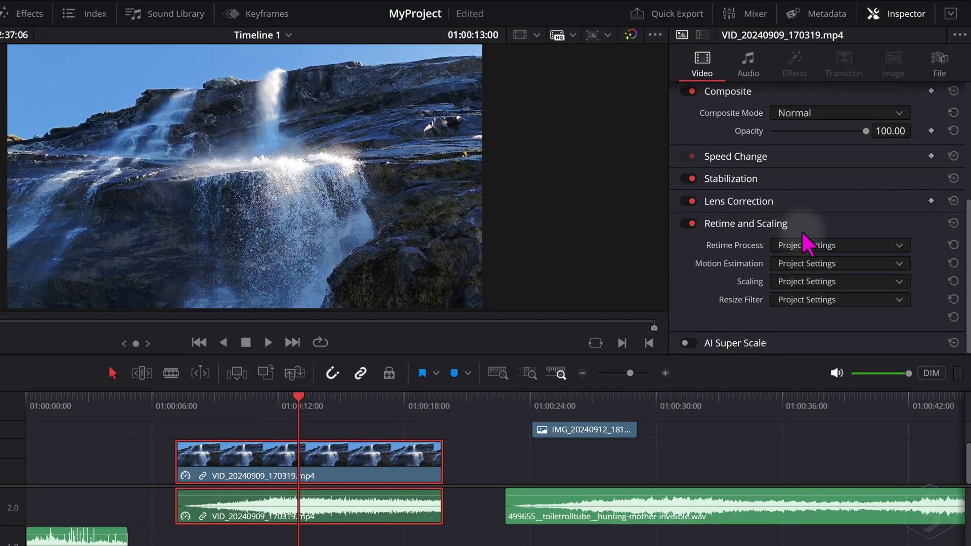
click(835, 246)
click(809, 313)
key(/)
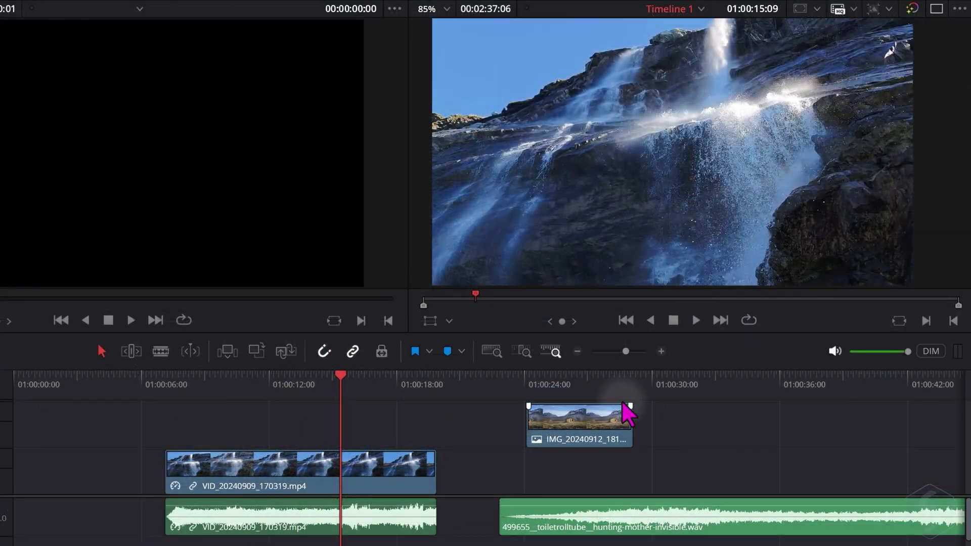
Alt-drag two copies of the hut image to the right, then delete both copies
drag(582, 430, 740, 434)
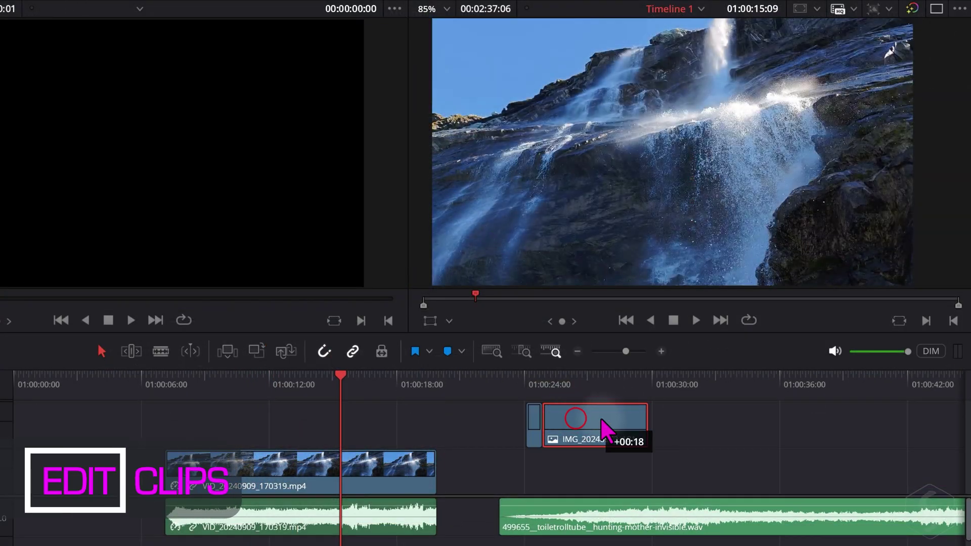
drag(741, 434, 883, 441)
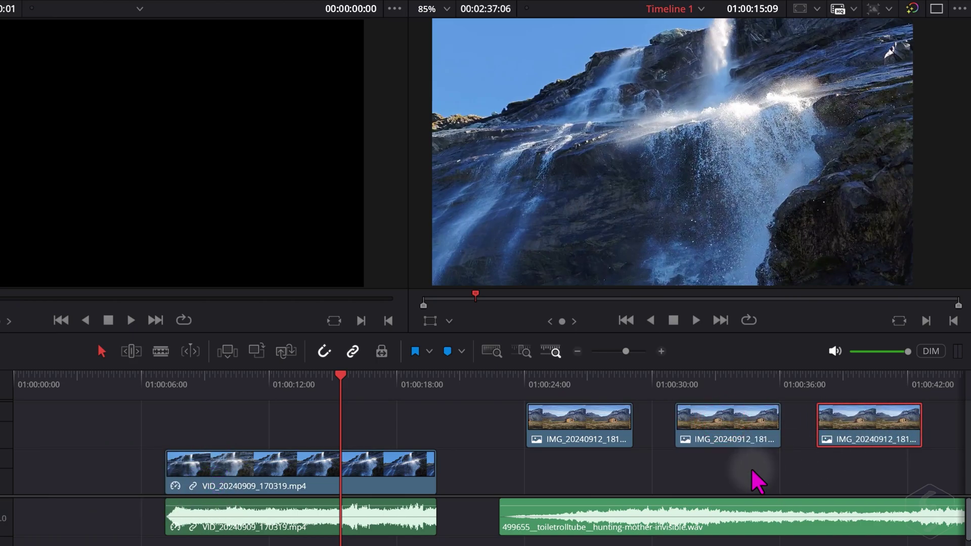
mouse_move(870, 426)
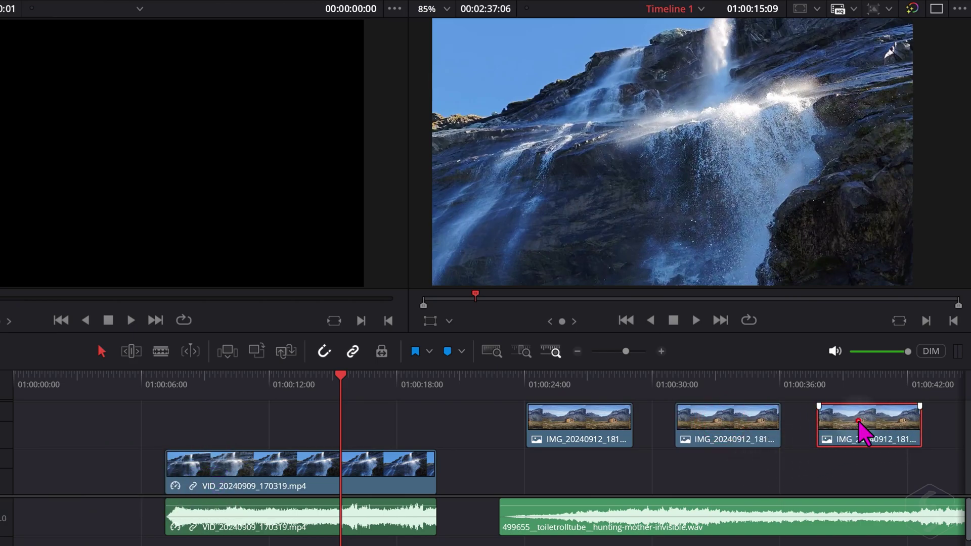
key(Delete)
click(737, 430)
key(Delete)
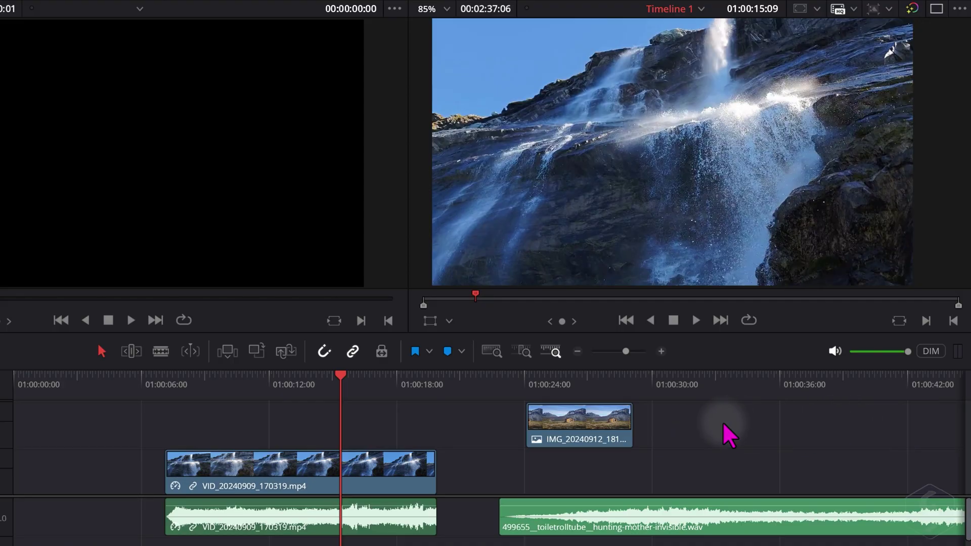
Blade the waterfall clip at two points and spread the outer pieces apart
click(161, 352)
click(256, 467)
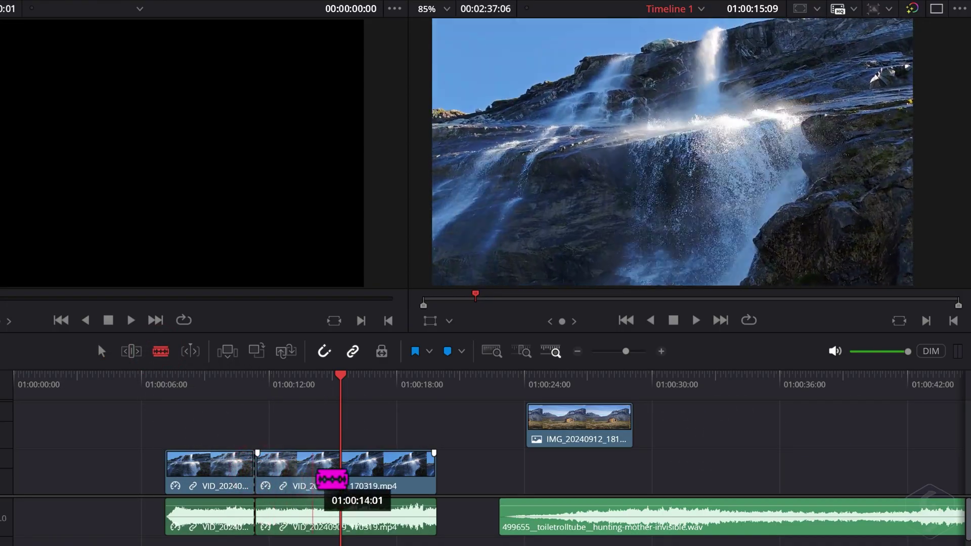
click(362, 467)
key(a)
drag(403, 470, 427, 471)
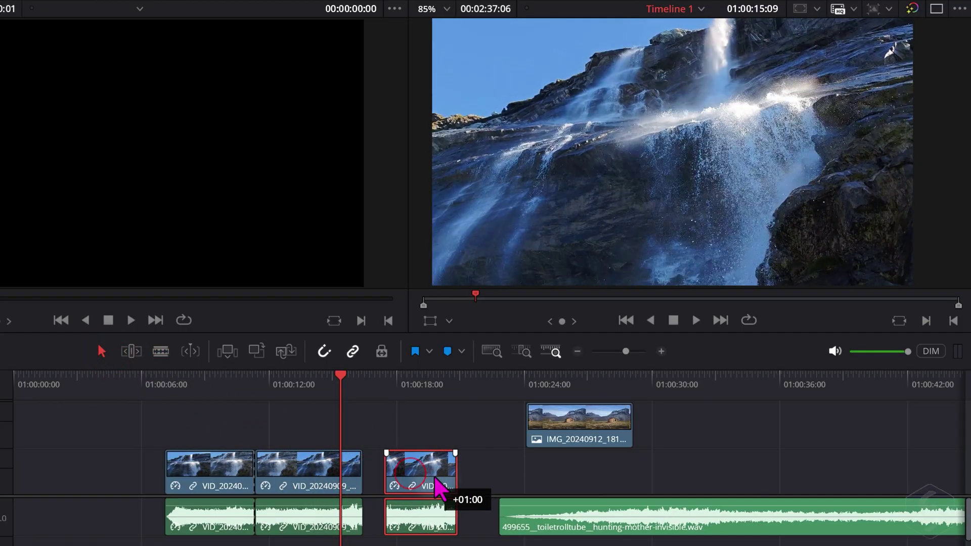
drag(208, 477, 186, 479)
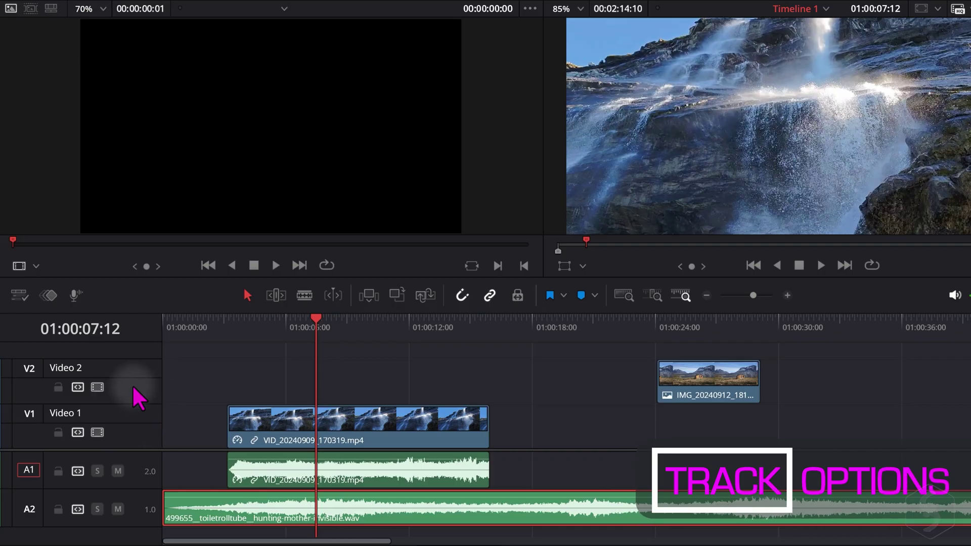
Nudge the waterfall clip earlier and test the lock and enable toggles on Video 1, A1 and Video 2
drag(265, 429, 241, 429)
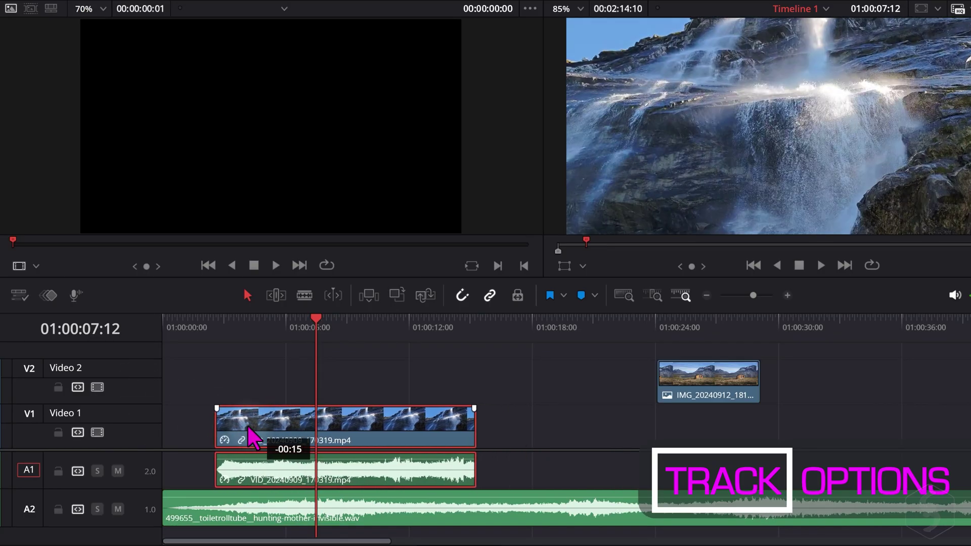
click(57, 433)
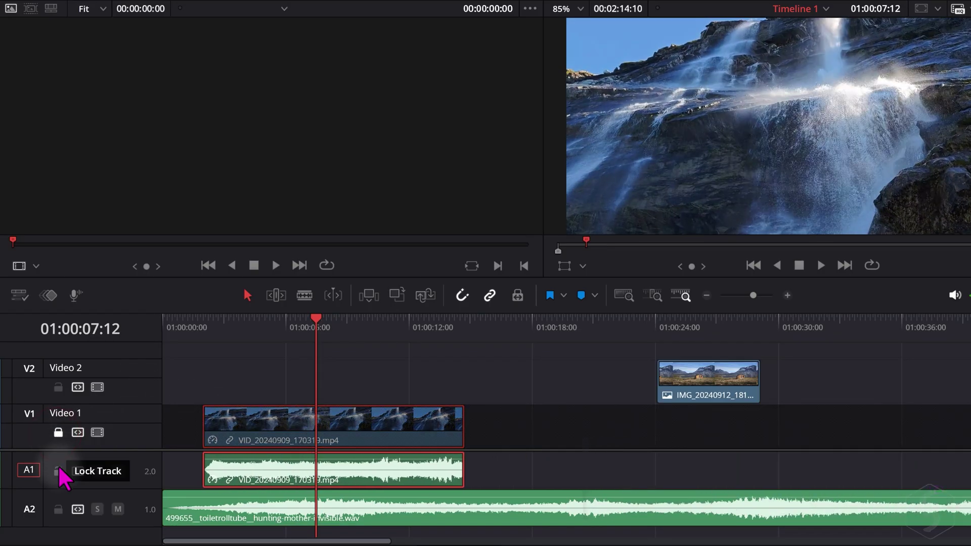
click(58, 468)
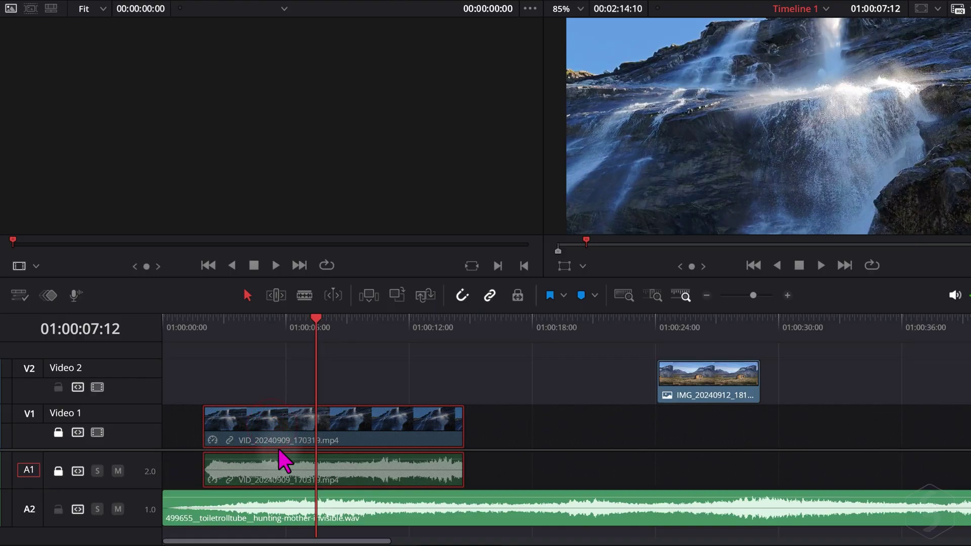
click(98, 388)
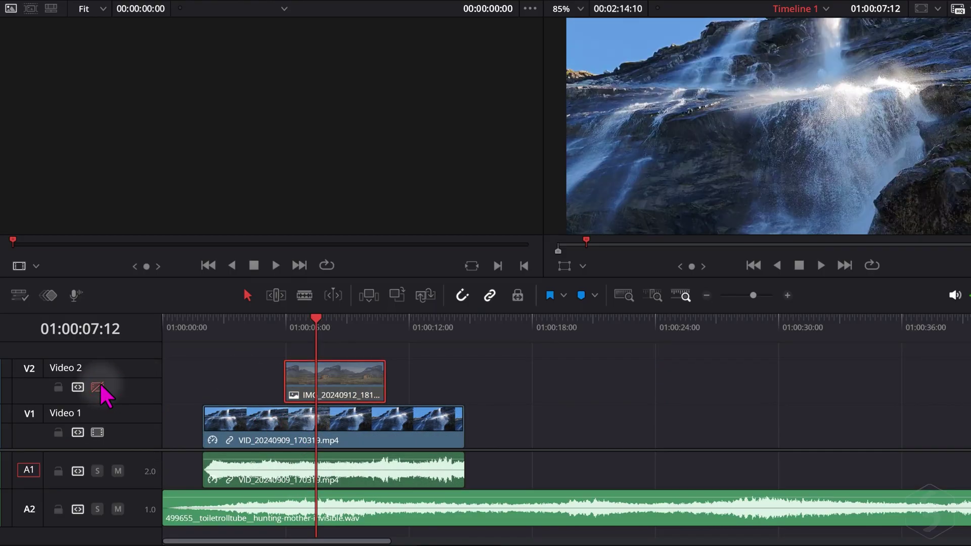
click(97, 387)
click(97, 432)
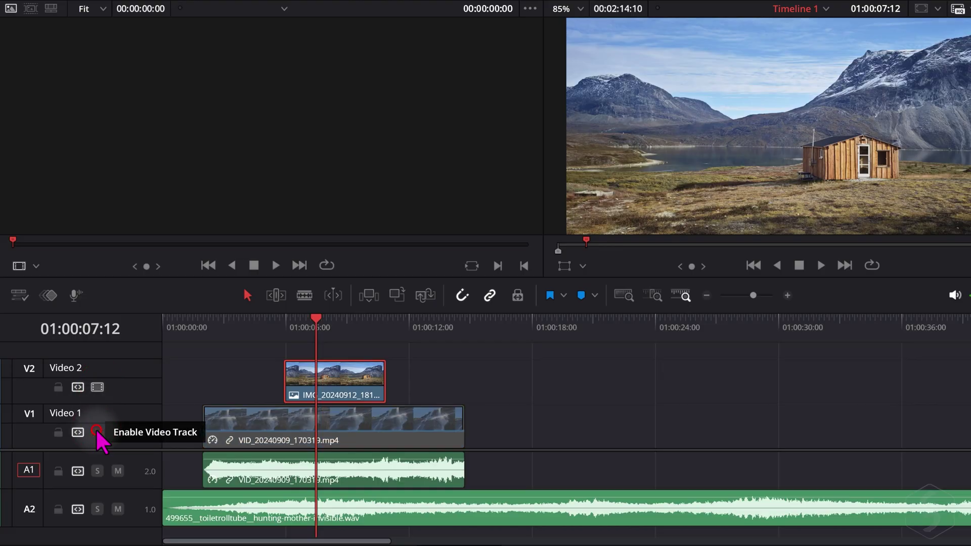
click(96, 429)
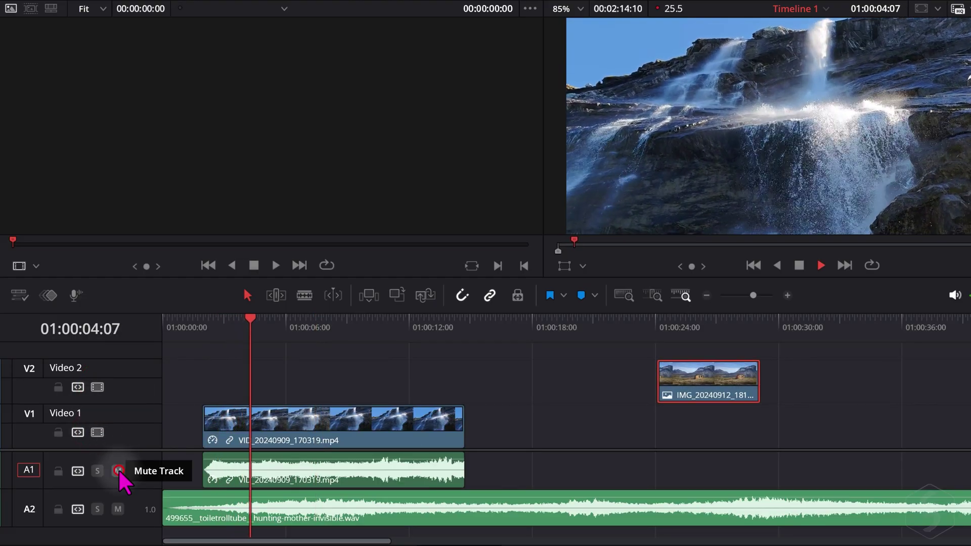
Mute and unmute A1, solo the A2 music track, and delete the Video 2 track
click(119, 471)
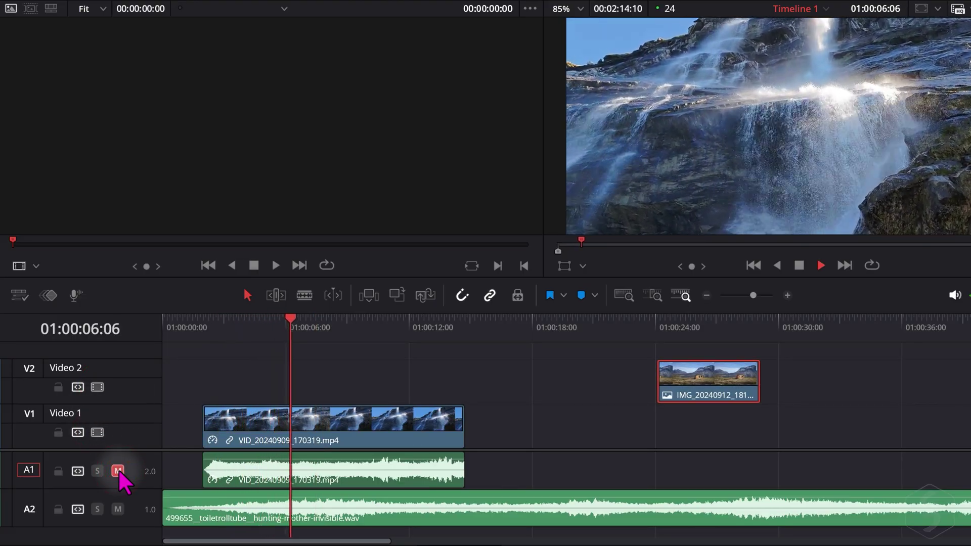
click(119, 471)
click(97, 509)
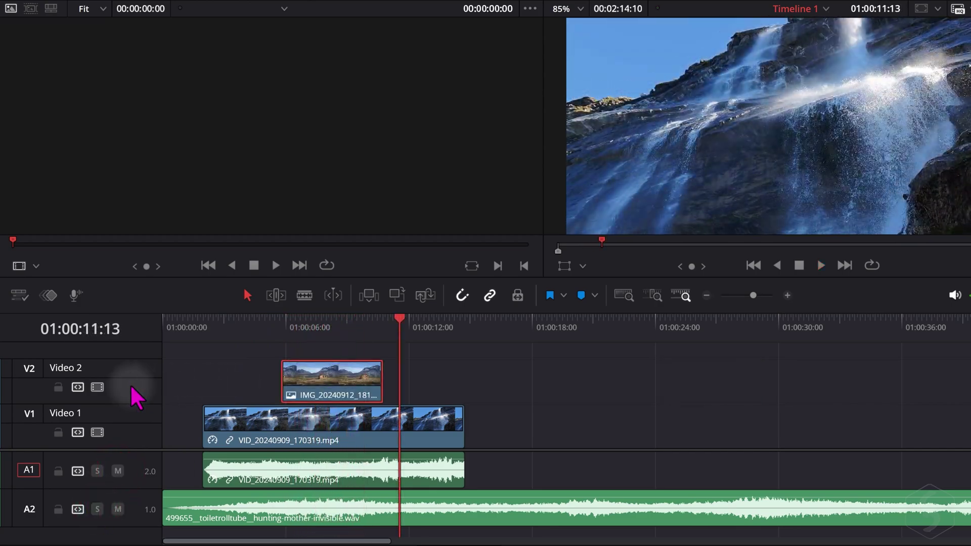
right_click(131, 386)
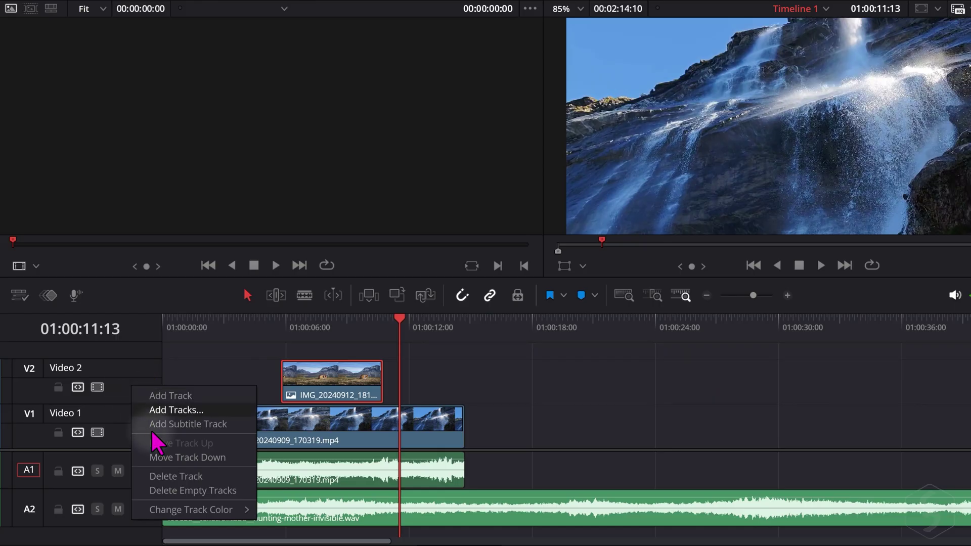
click(174, 478)
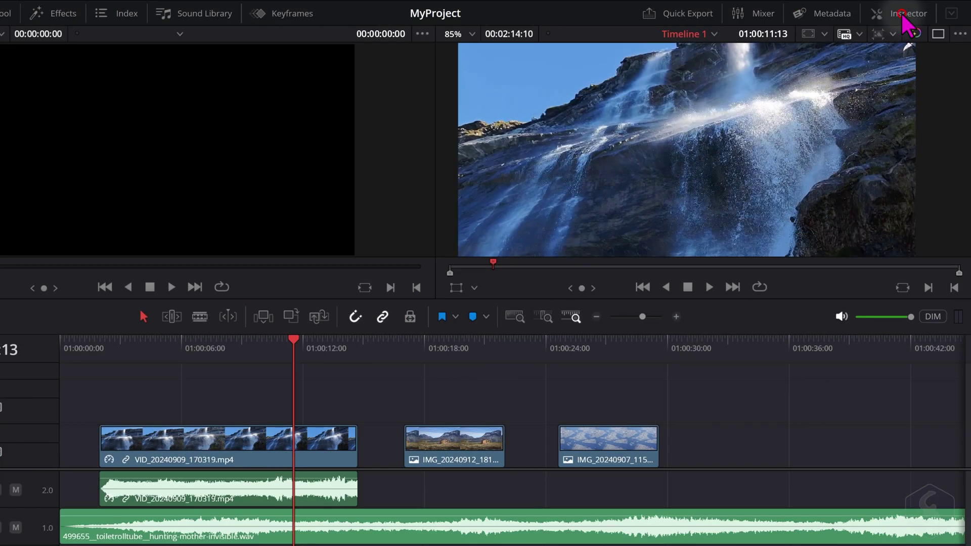
Open a taller Inspector and move the cabin photo onto a track above the waterfall
click(907, 23)
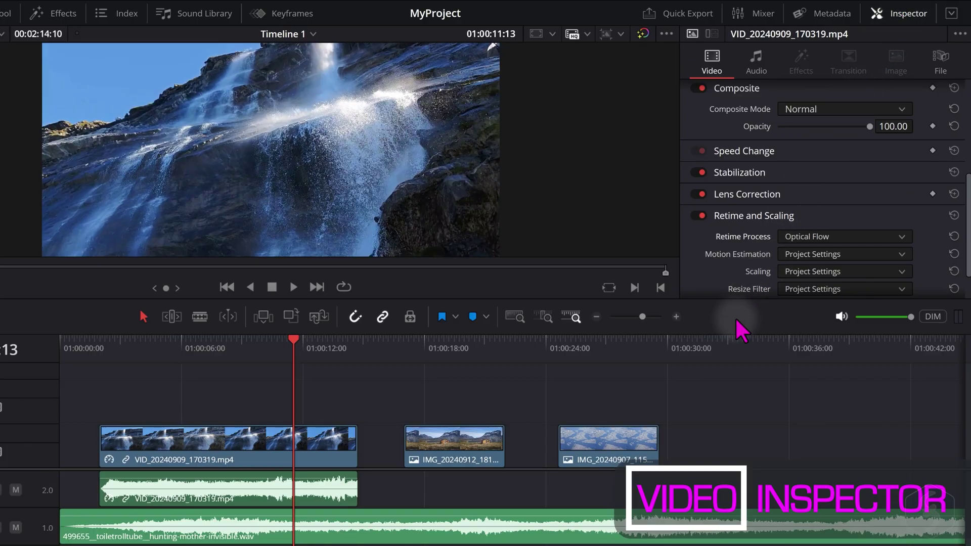
drag(717, 328, 717, 396)
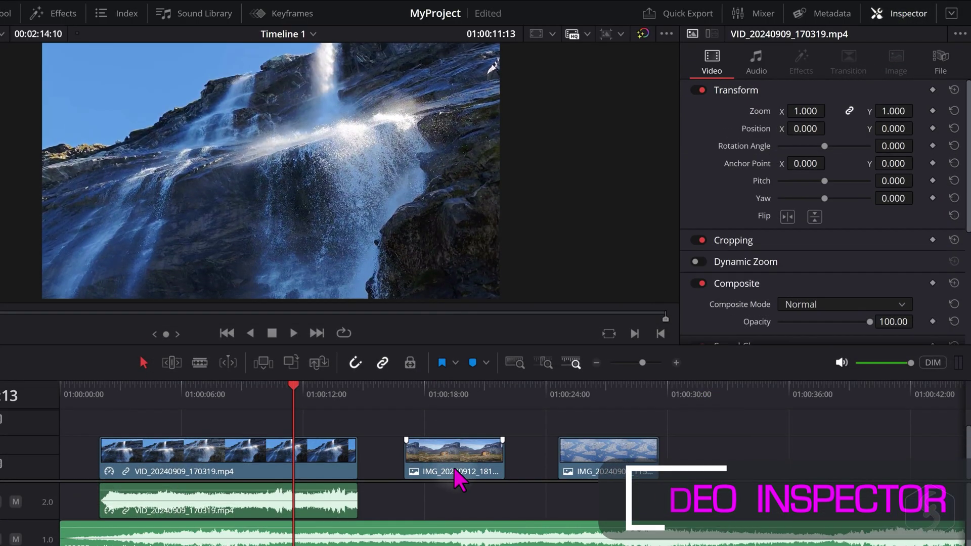
click(464, 460)
click(619, 457)
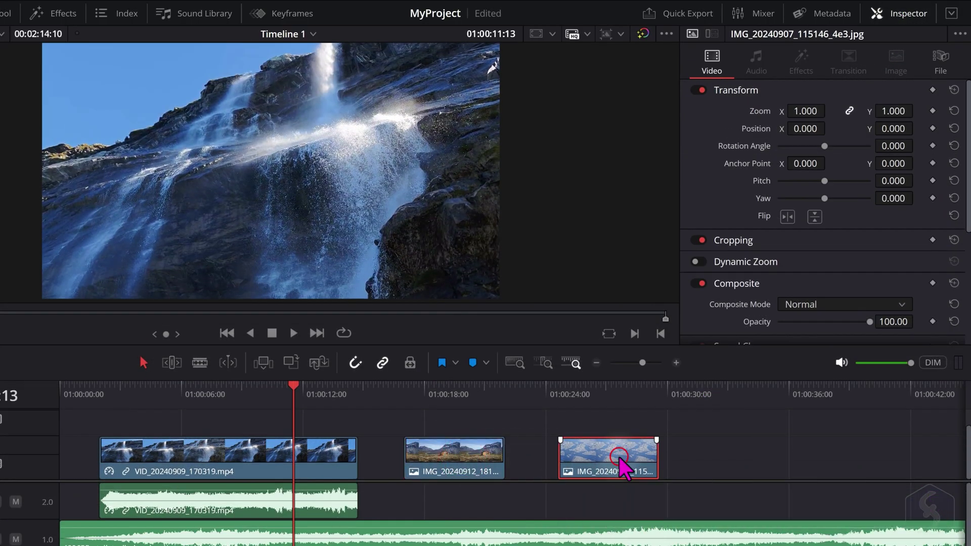
click(300, 471)
mouse_move(447, 492)
mouse_down()
mouse_move(305, 440)
mouse_move(281, 443)
mouse_up()
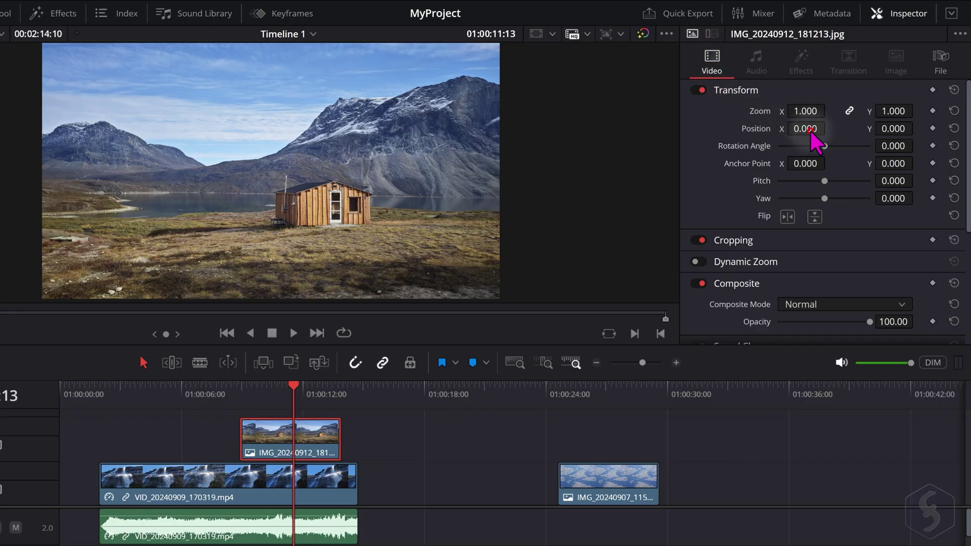
Try shifting, zooming (0.71) and rotating (-41.22°) the cabin photo, then reset rotation upright
mouse_move(805, 129)
mouse_down()
mouse_move(699, 142)
mouse_move(803, 156)
mouse_move(825, 145)
mouse_up()
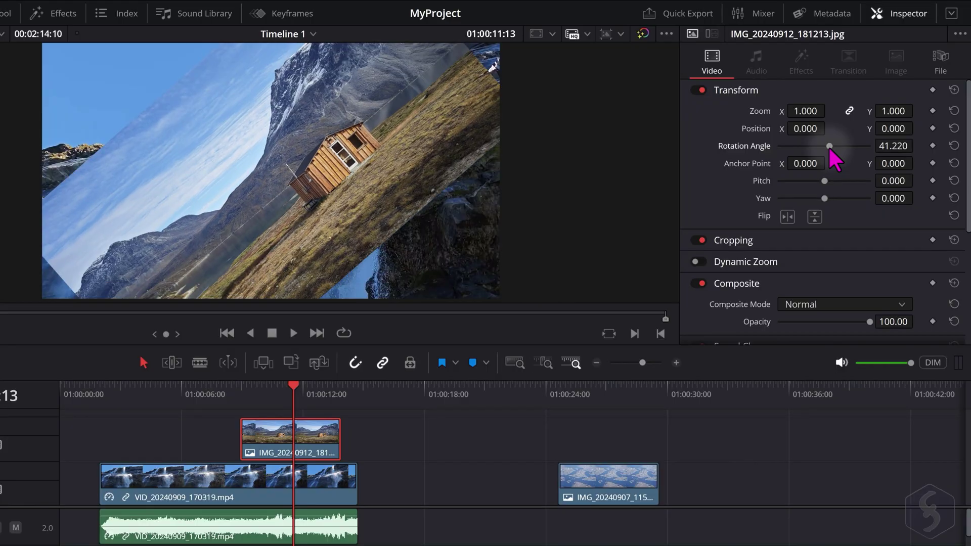
drag(807, 110, 825, 121)
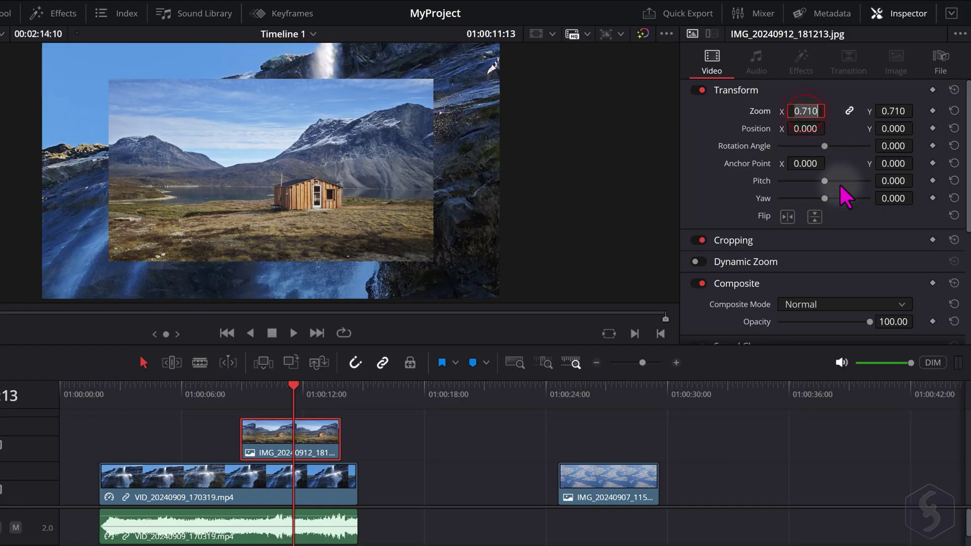
text(1)
key(Return)
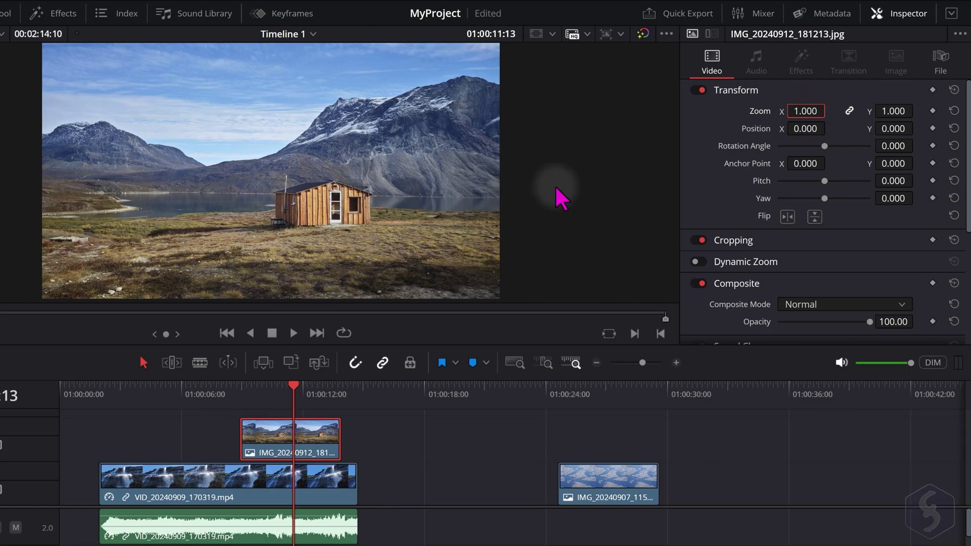
drag(825, 146, 819, 147)
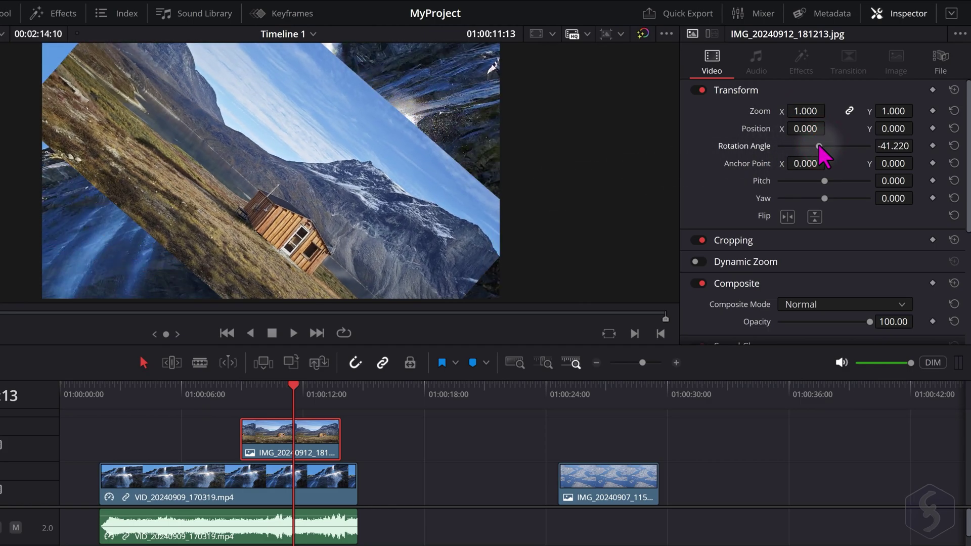
click(954, 147)
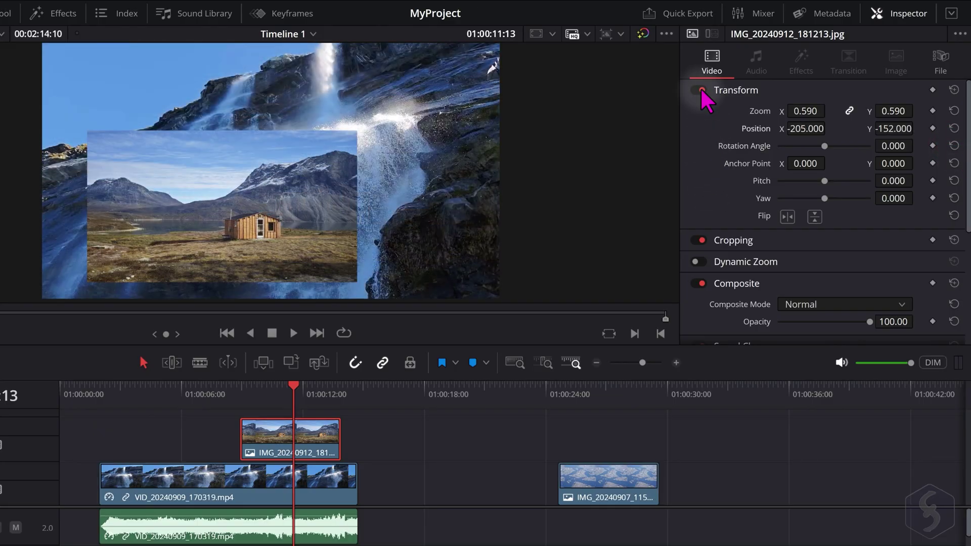
Toggle the cabin photo's transform off and on to compare, leaving the playhead at 01:00:11:10
click(702, 90)
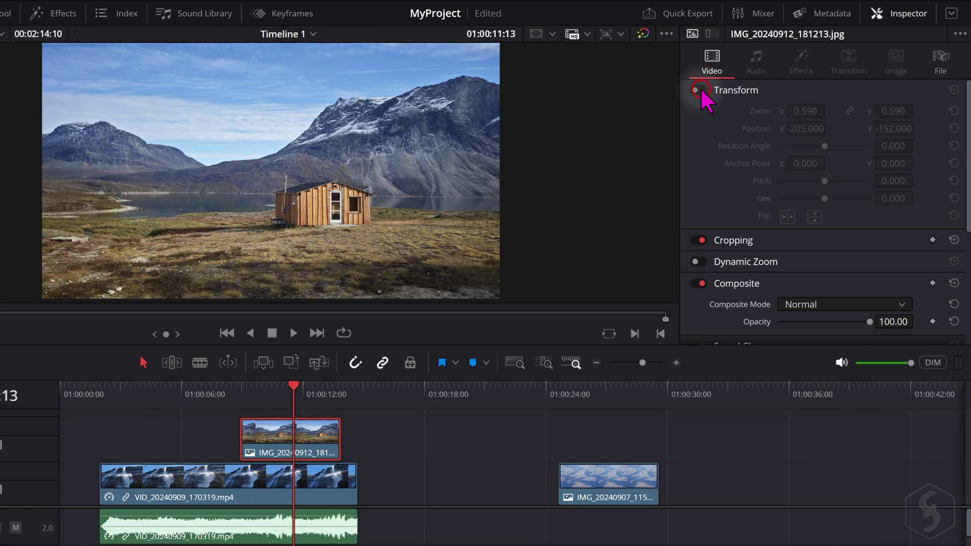
click(700, 88)
click(700, 88)
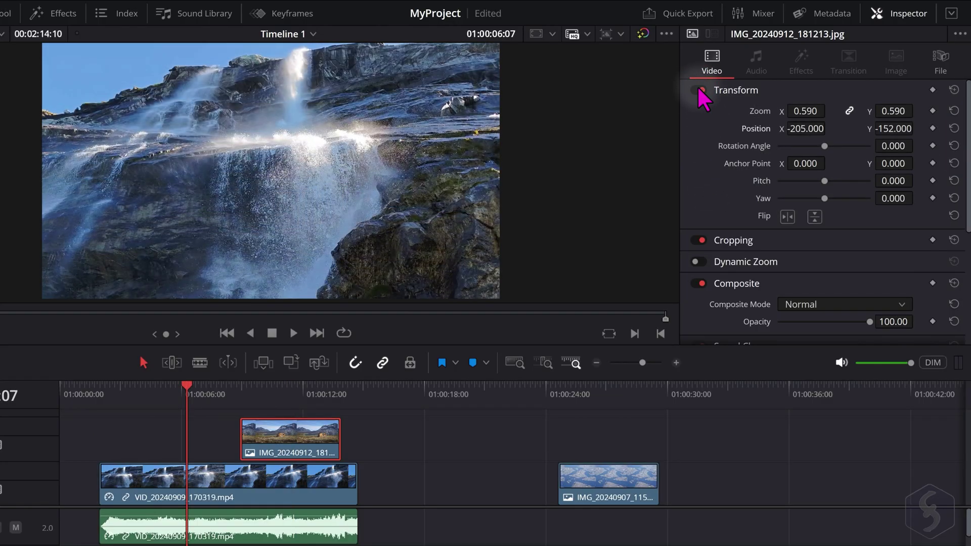
click(699, 90)
click(290, 388)
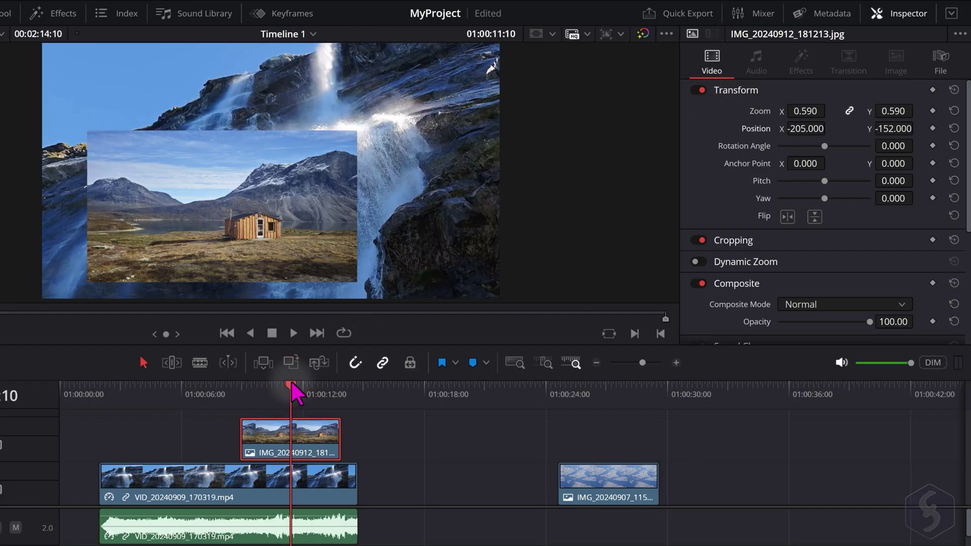
Try Crop, then Fit, then settle on Fill scaling for the fjord photo
click(700, 90)
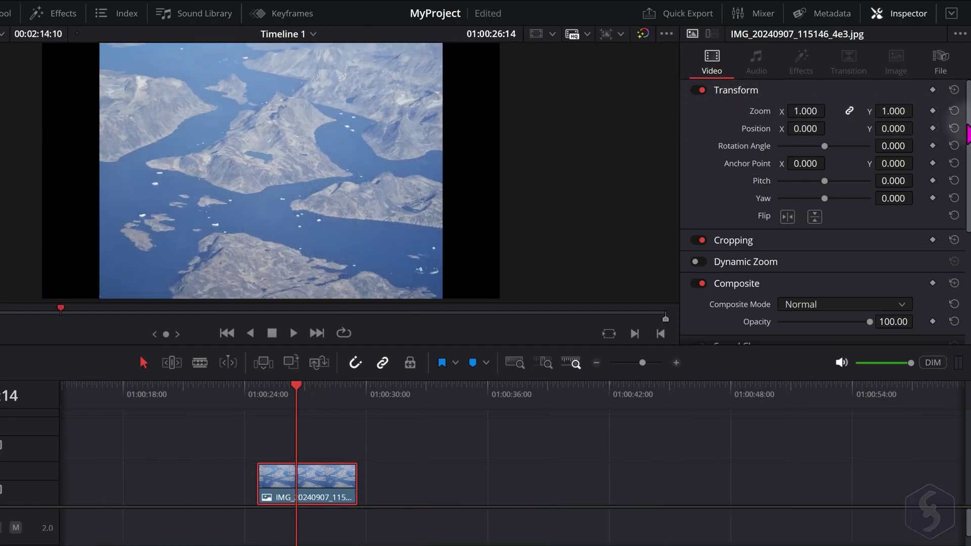
mouse_move(967, 128)
mouse_down()
mouse_move(954, 142)
mouse_move(954, 237)
mouse_up()
click(817, 273)
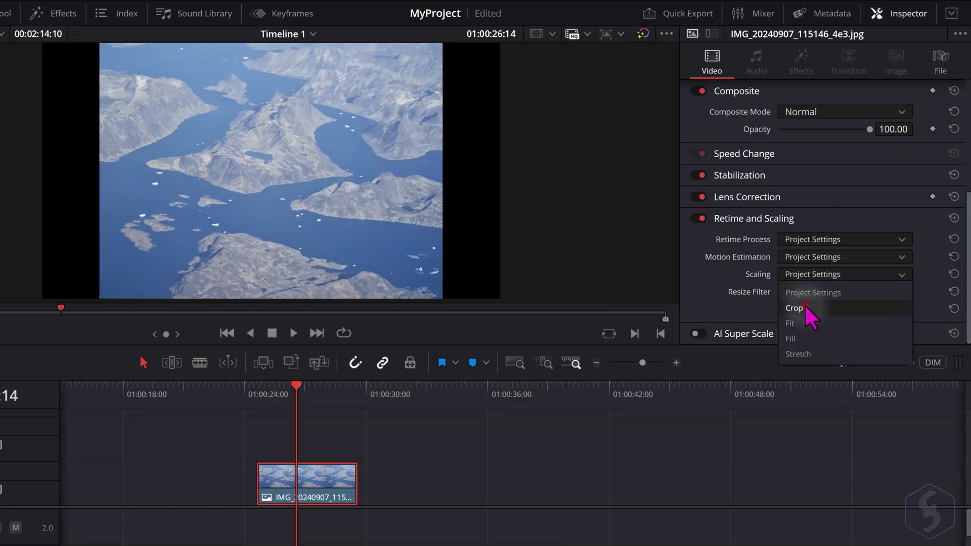
click(806, 305)
click(815, 272)
click(809, 324)
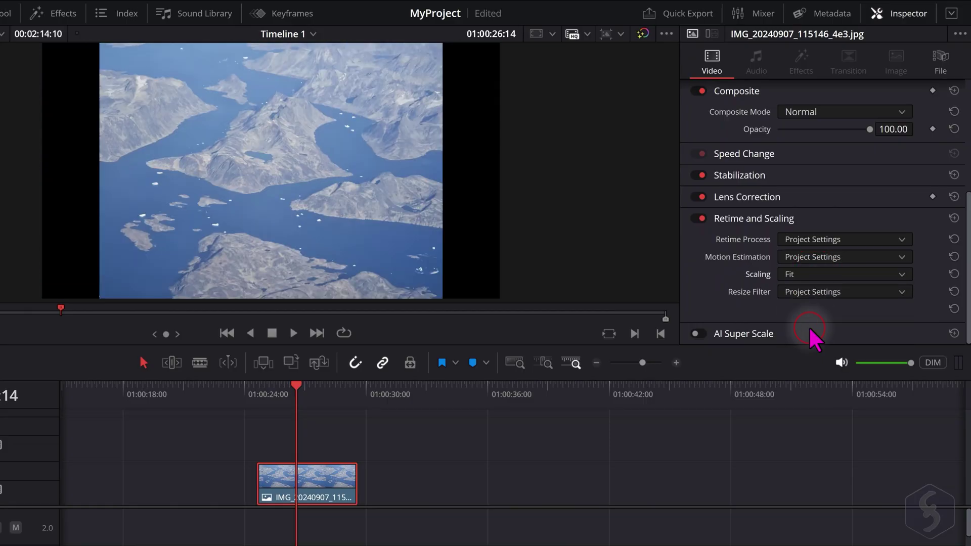
click(814, 273)
click(816, 294)
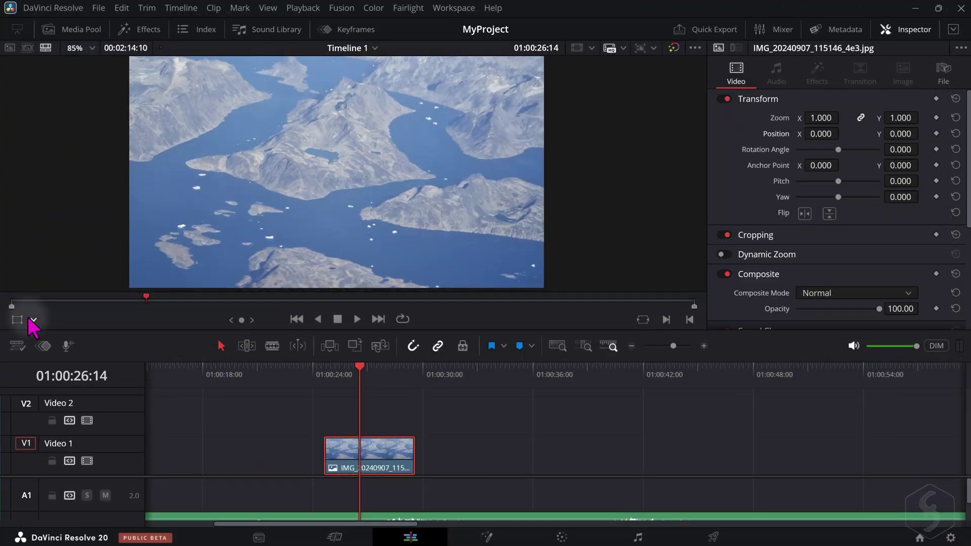
Set the viewer overlay to Transform and switch off Retime and Scaling
click(33, 322)
click(39, 338)
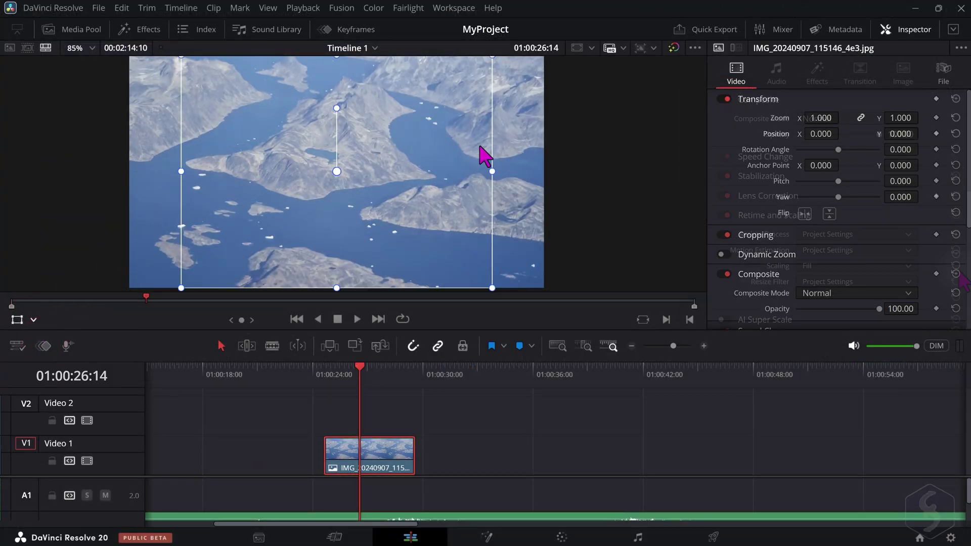
scroll(729, 228, down, 5)
click(724, 216)
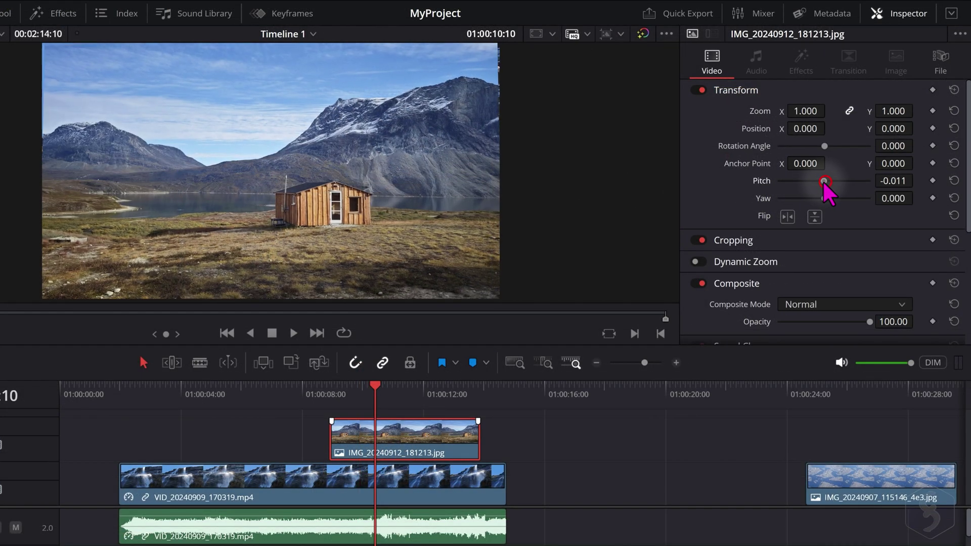
Tilt the cabin photo's yaw, reset it, and preview vertical and horizontal flips
drag(823, 183, 835, 184)
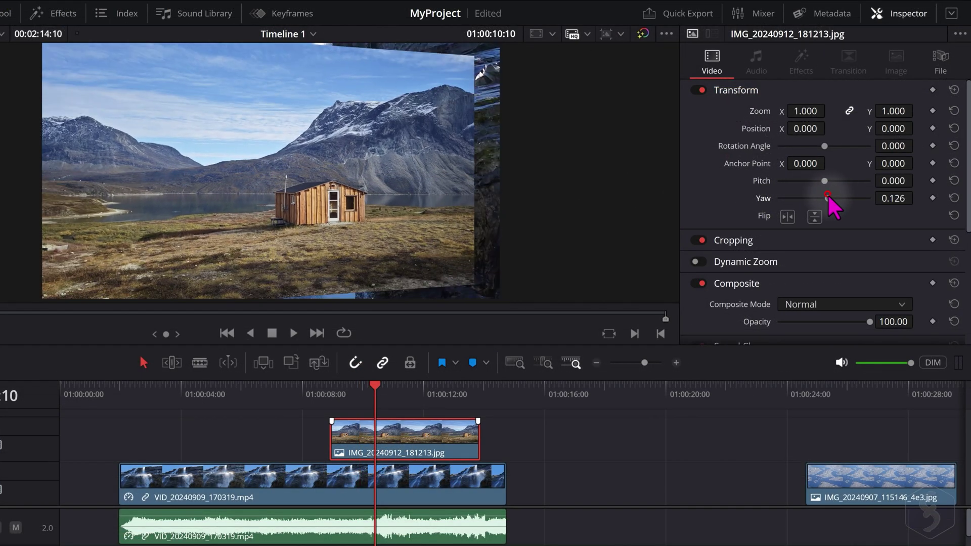
double_click(828, 195)
click(814, 219)
click(789, 217)
click(748, 91)
Crop the cabin photo's left and right edges with softness, then reset cropping to zero
click(740, 111)
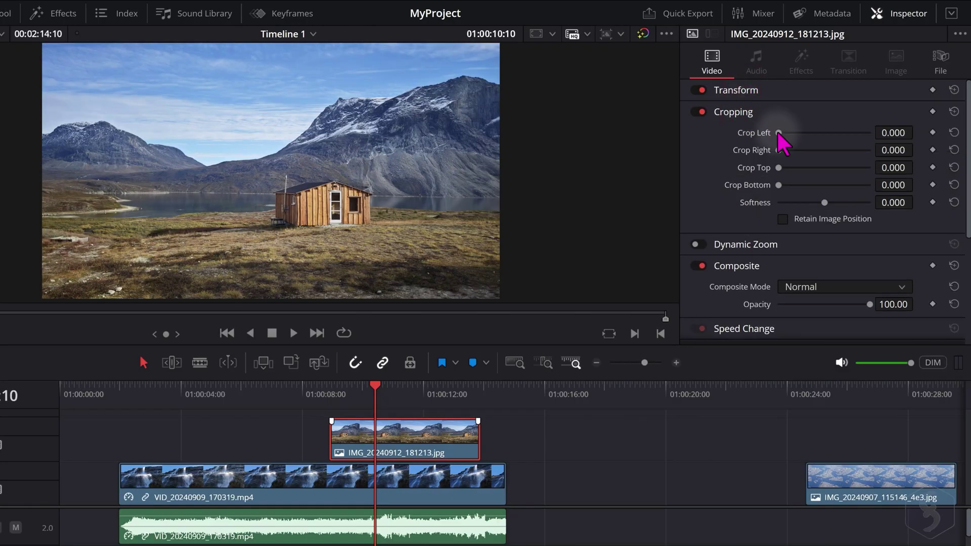
mouse_move(779, 133)
mouse_down()
mouse_move(817, 133)
mouse_move(779, 134)
mouse_move(807, 154)
mouse_move(793, 163)
mouse_move(810, 156)
mouse_up()
mouse_move(825, 203)
mouse_down()
mouse_move(863, 206)
mouse_move(811, 202)
mouse_up()
double_click(742, 114)
click(742, 114)
Enable Dynamic Zoom on the cabin photo and scrub through to preview it
click(728, 136)
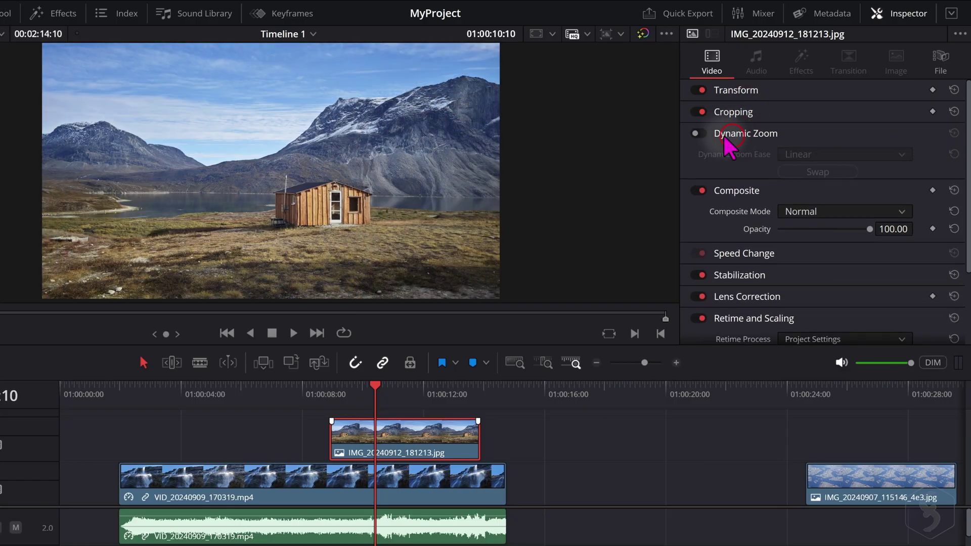
click(697, 135)
drag(334, 393, 467, 396)
click(788, 135)
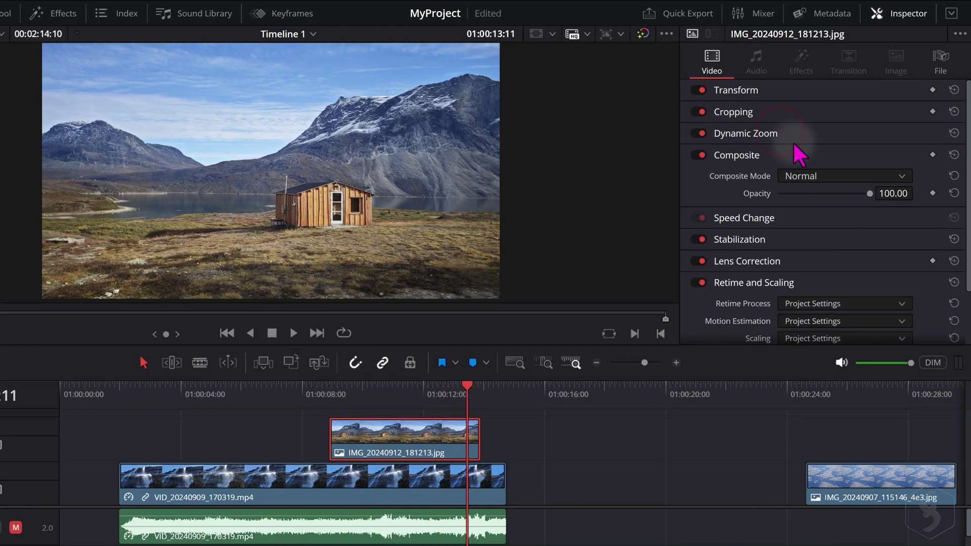
Keep Normal composite mode and inspect the Stabilization and Lens Correction settings
click(830, 174)
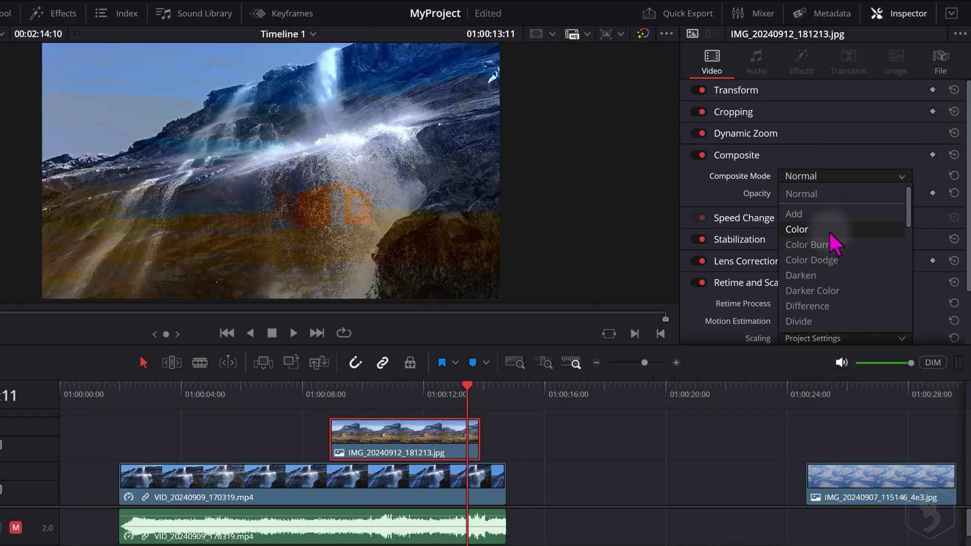
click(776, 199)
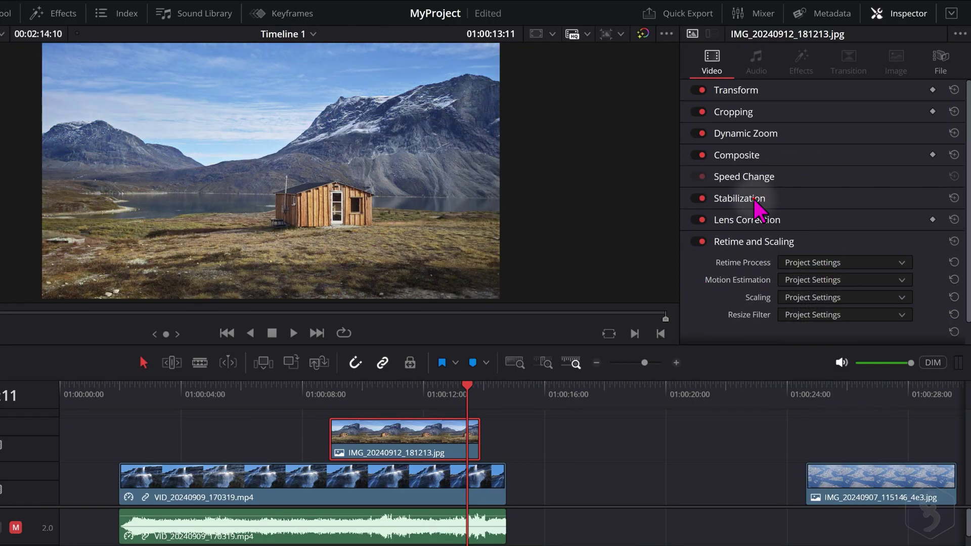
click(755, 199)
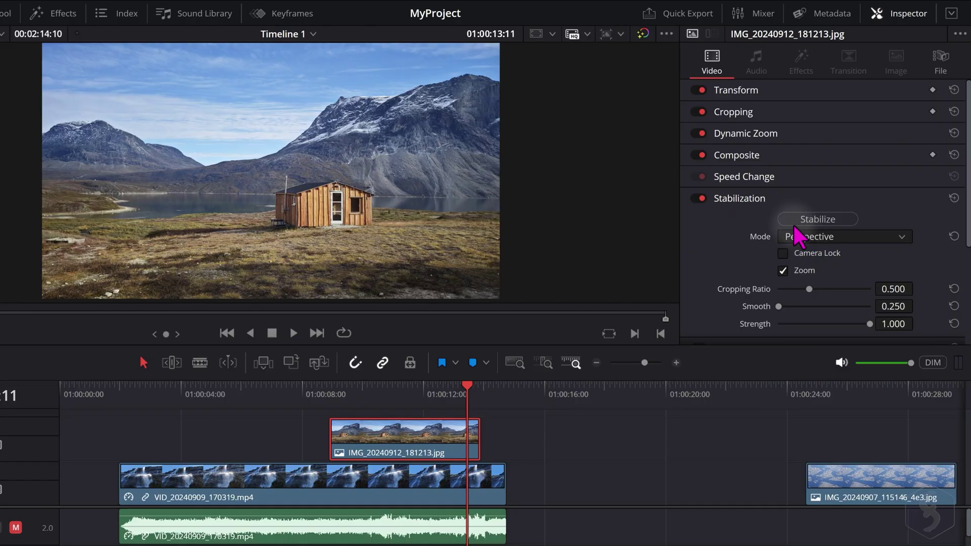
click(768, 197)
click(767, 220)
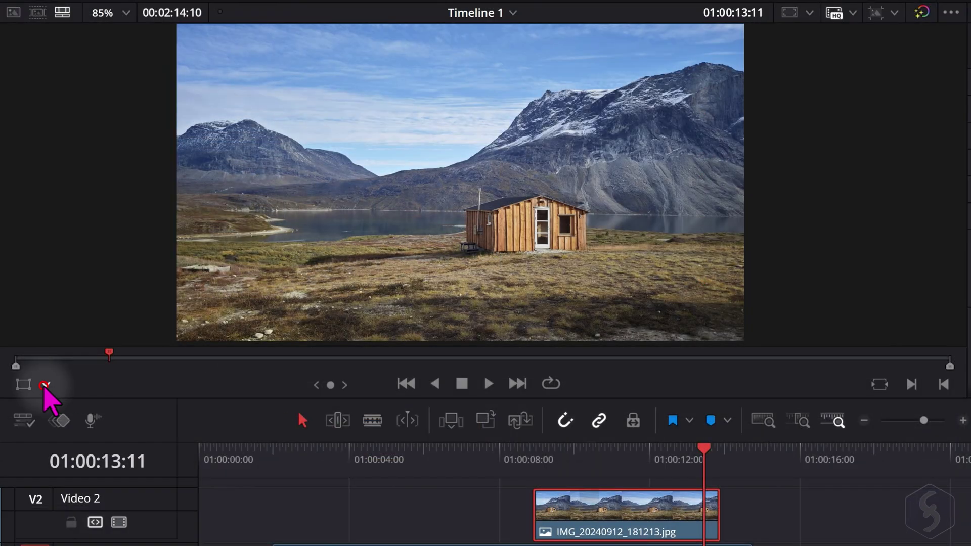
With viewer Transform handles, move, shrink and straighten the cabin inset, then toggle handles off and on
click(45, 385)
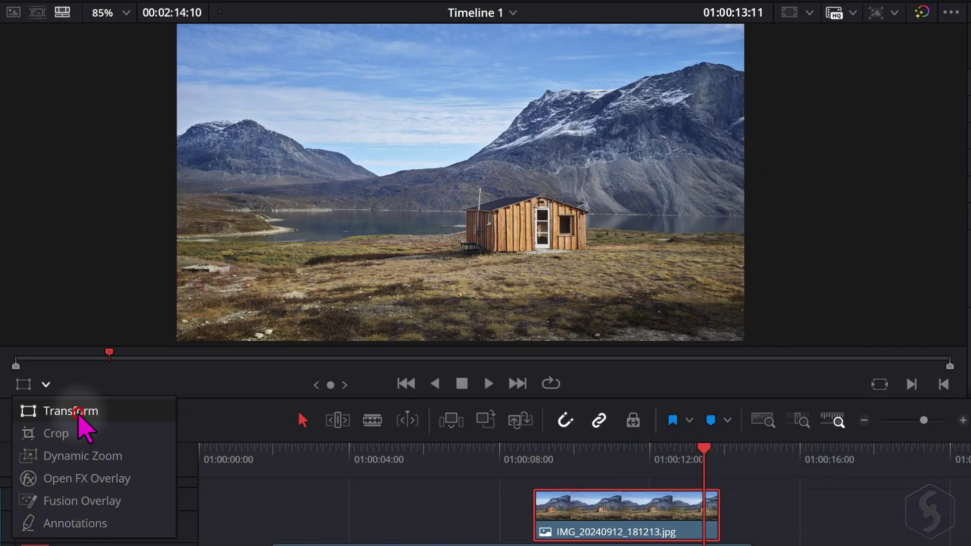
click(76, 415)
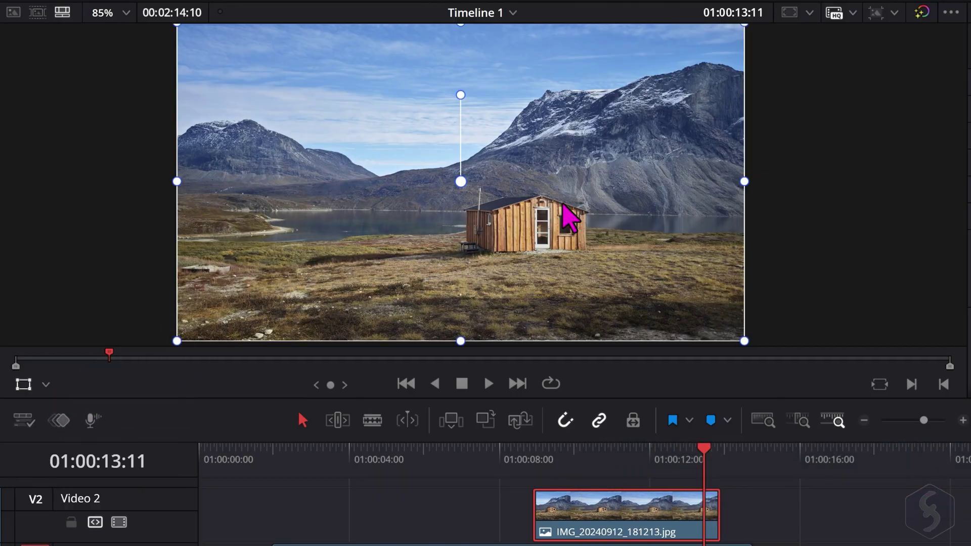
mouse_move(561, 189)
mouse_down()
mouse_move(642, 160)
mouse_move(546, 173)
mouse_up()
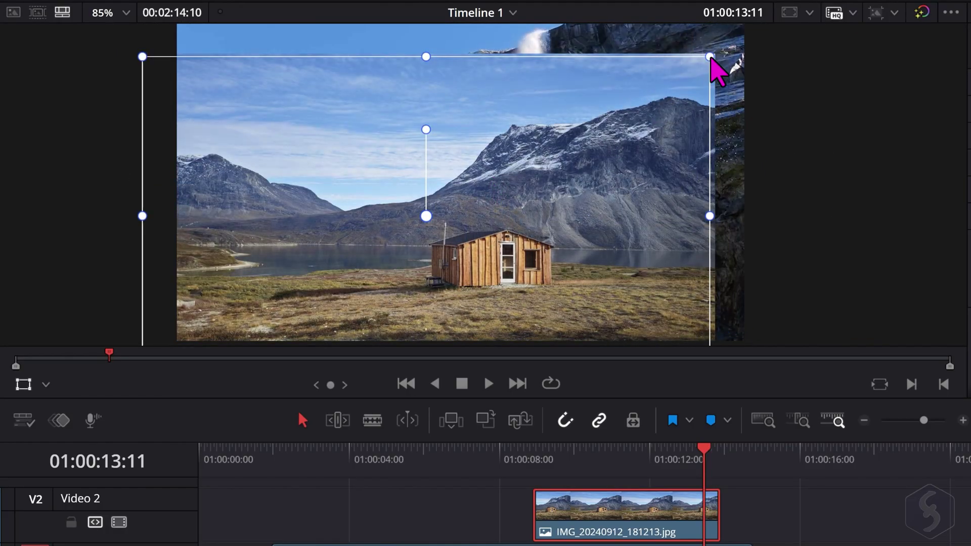
drag(712, 61, 593, 123)
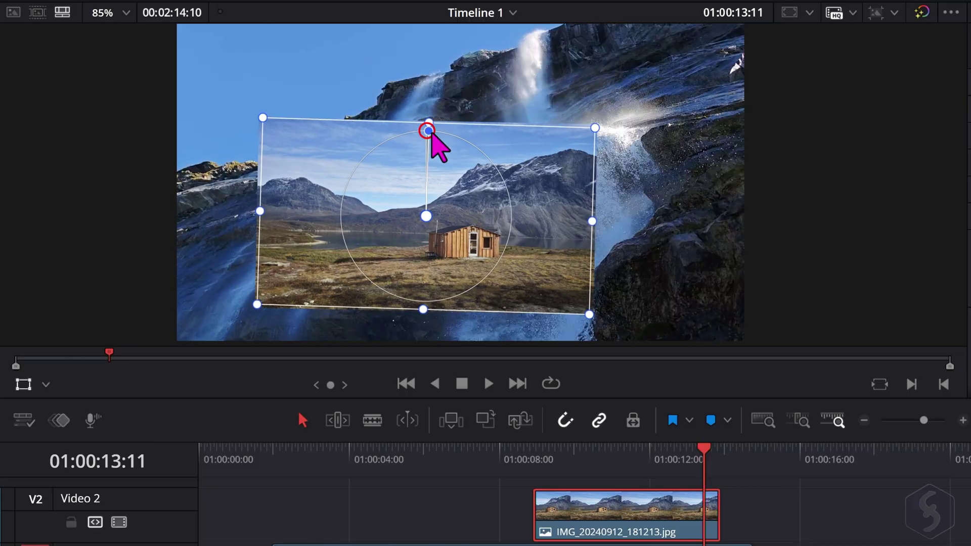
drag(434, 132, 440, 152)
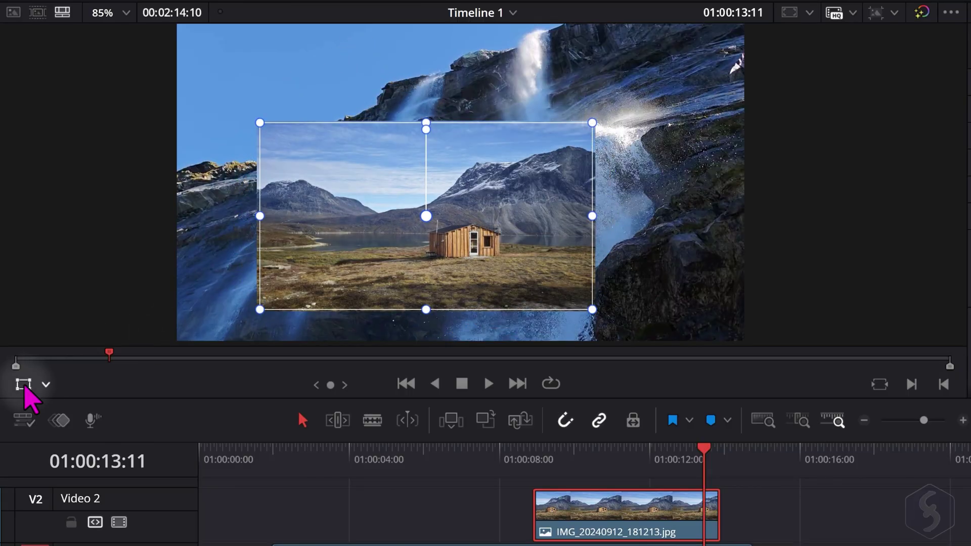
click(24, 385)
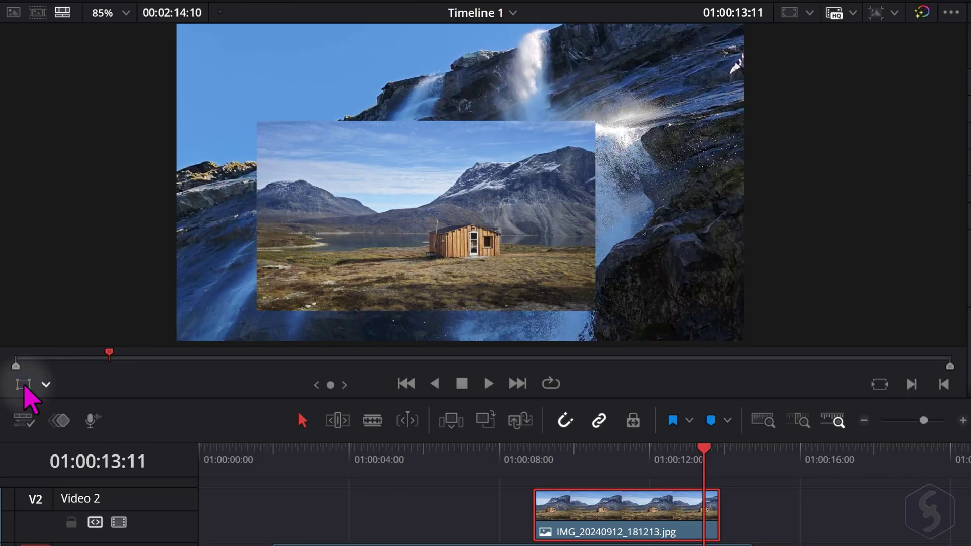
click(23, 386)
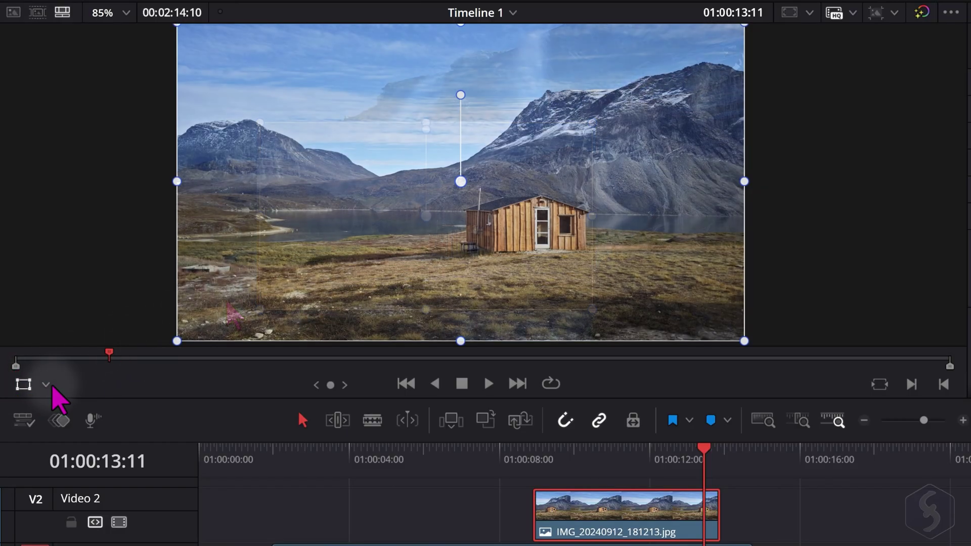
Shrink the Dynamic Zoom start box onto the cabin and play the zoom preview
click(46, 384)
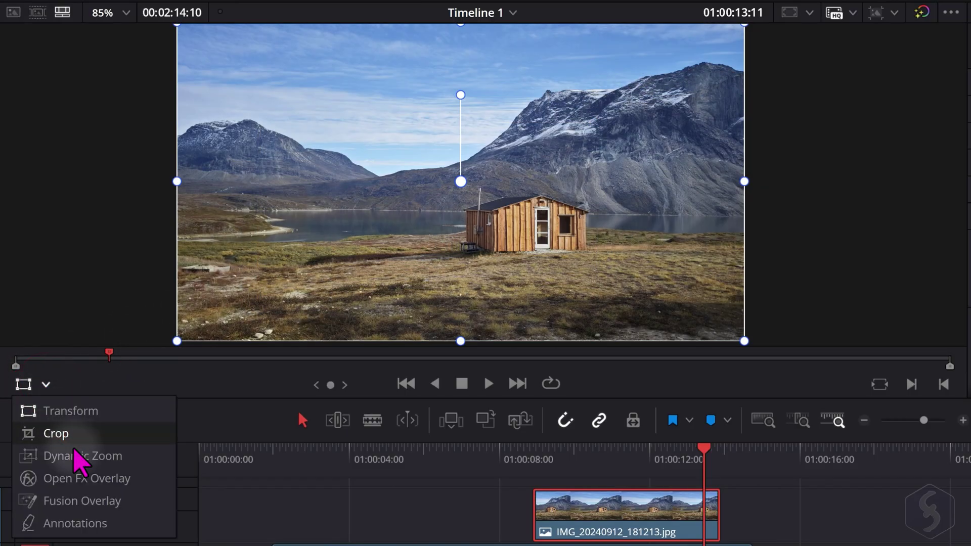
click(76, 457)
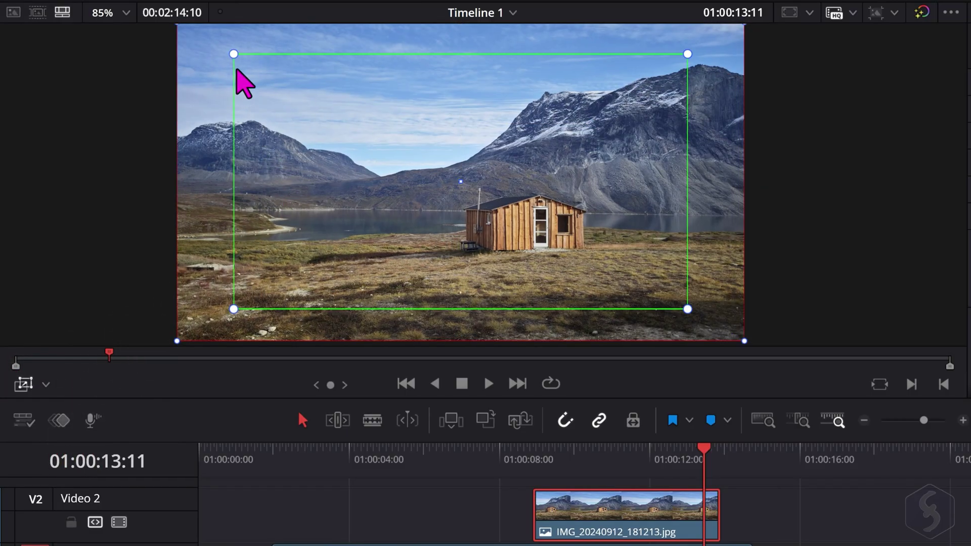
drag(234, 55, 366, 128)
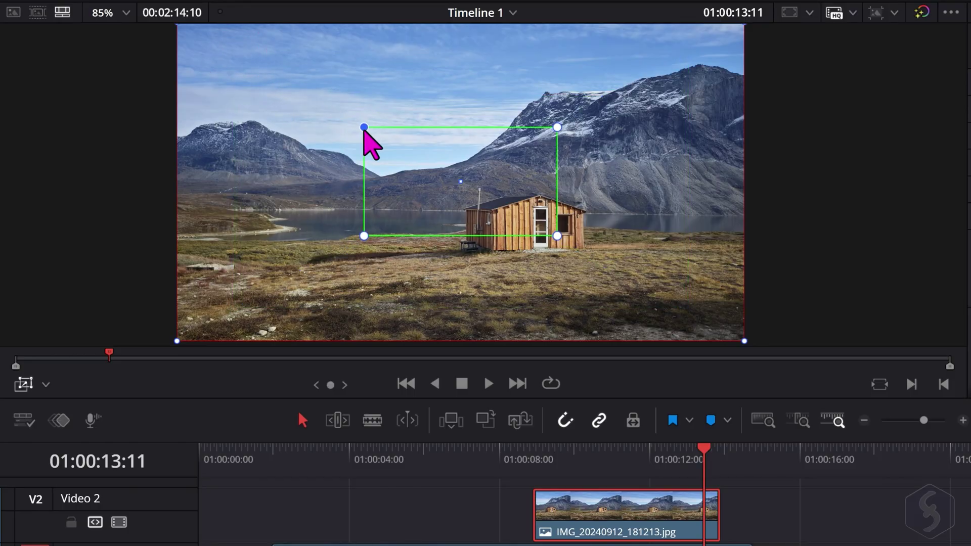
drag(447, 164, 524, 211)
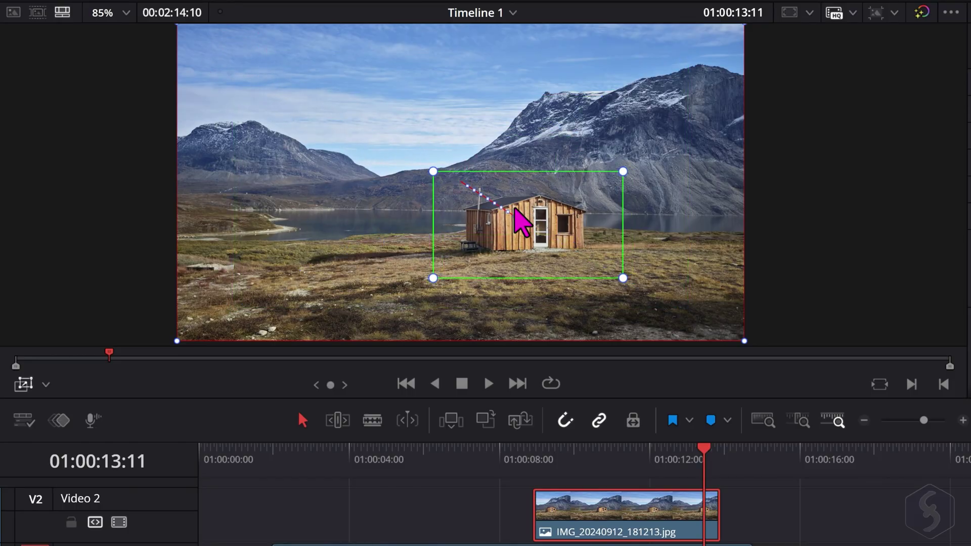
click(536, 449)
click(488, 385)
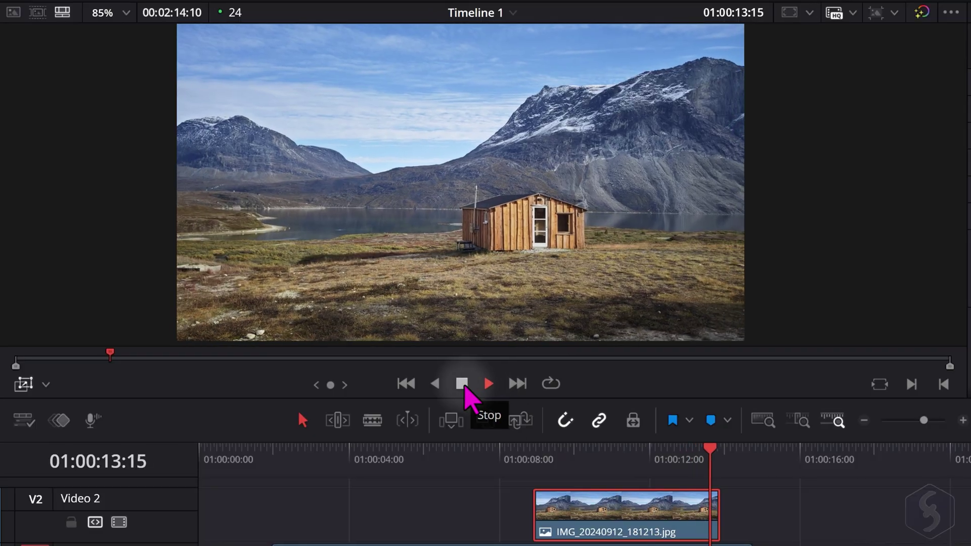
Set music volume to -1.8, adjust pan, and enable AI Dialogue Leveler with Allow wider dynamics
click(463, 385)
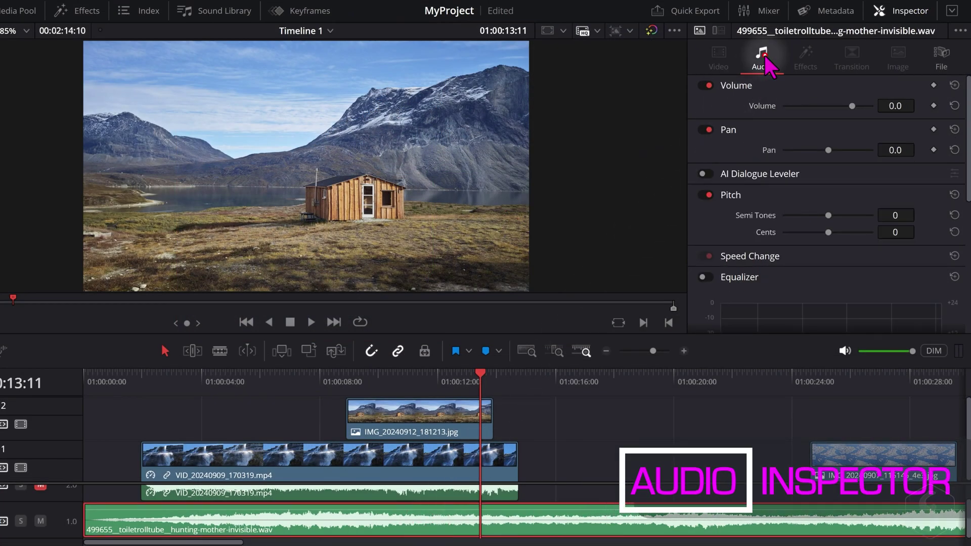
click(852, 105)
mouse_move(852, 104)
mouse_down()
mouse_move(791, 102)
mouse_move(850, 105)
mouse_up()
mouse_move(831, 143)
mouse_down()
mouse_move(776, 146)
mouse_move(878, 146)
mouse_move(834, 149)
mouse_up()
click(706, 174)
click(822, 195)
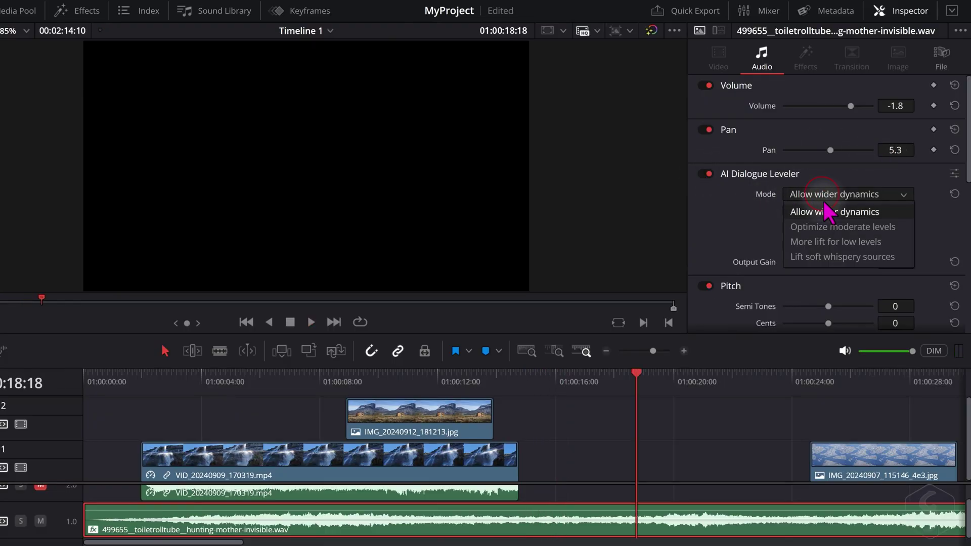
click(853, 205)
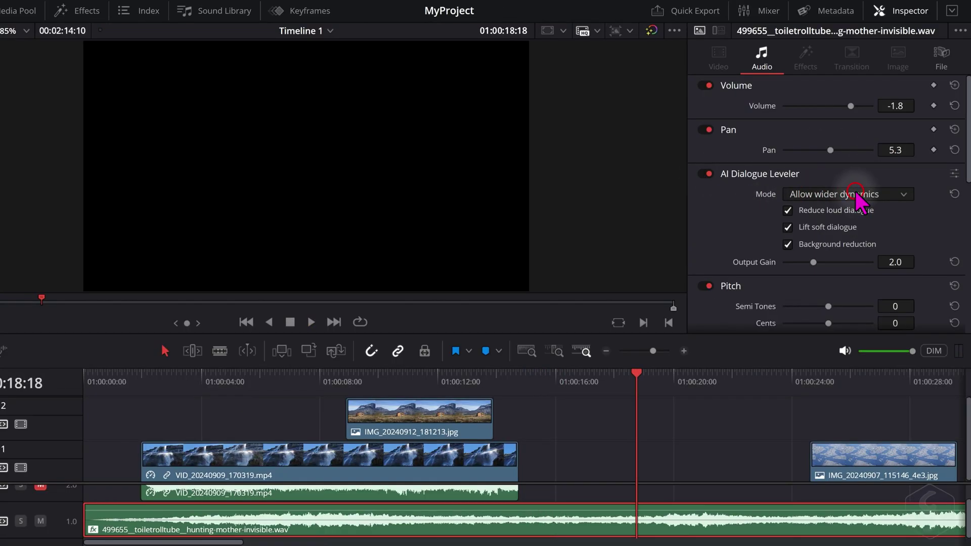
scroll(812, 198, down, 3)
Lower the pitch by one semitone and enable EQ with boosted low frequencies
key(space)
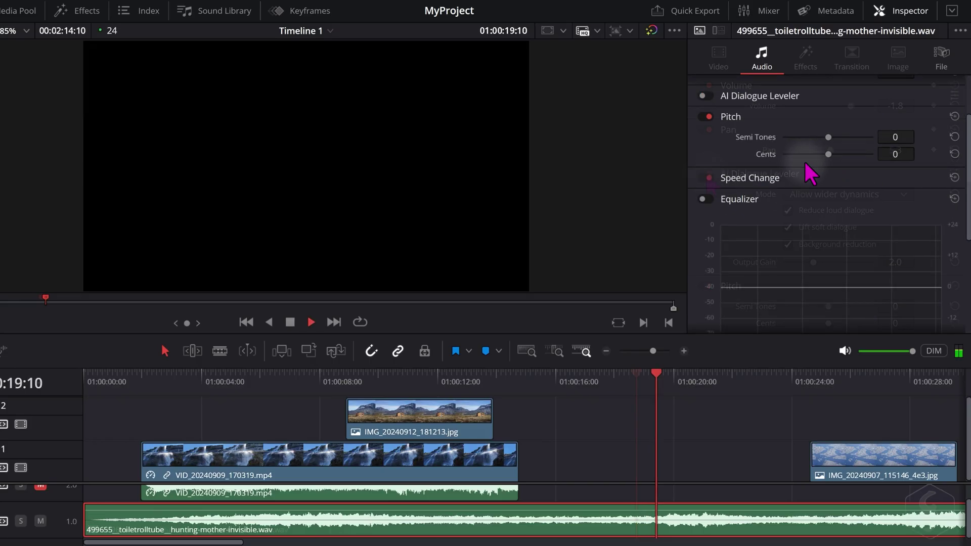
mouse_move(827, 136)
mouse_down()
mouse_move(814, 137)
mouse_move(826, 138)
mouse_up()
click(708, 200)
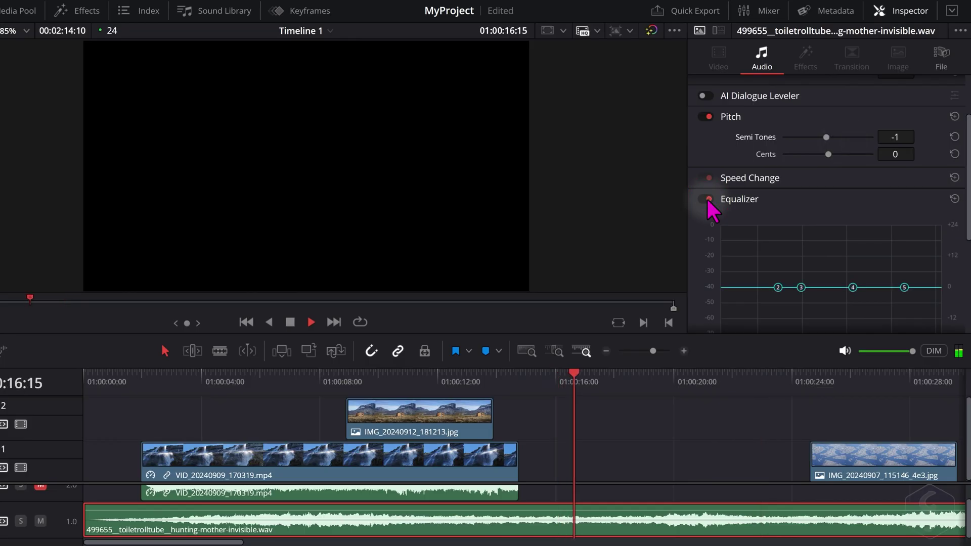
scroll(713, 201, down, 2)
drag(778, 205, 777, 150)
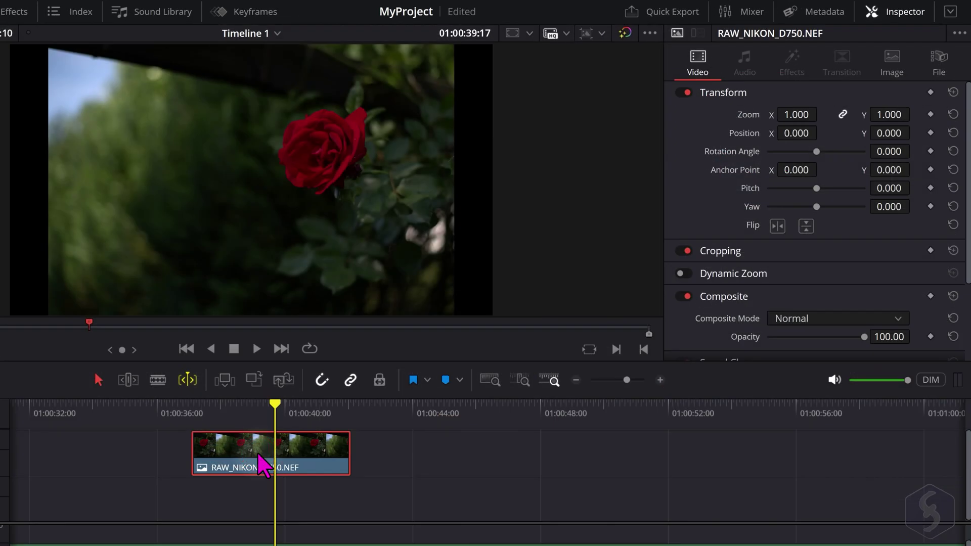
Set the rose RAW photo's Decode Using to Clip and drag tint to -0.85, exposure to -0.31
click(893, 65)
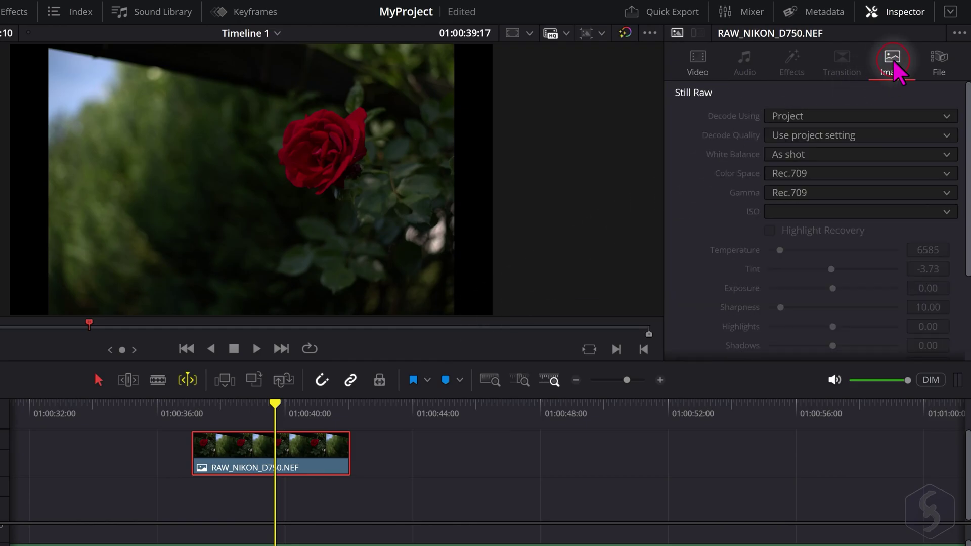
click(808, 122)
click(796, 182)
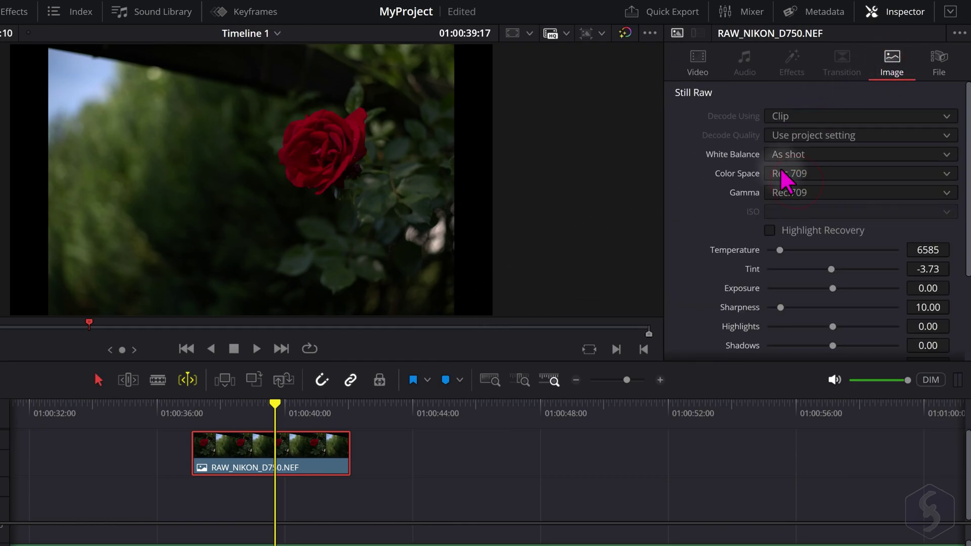
scroll(780, 167, down, 2)
mouse_move(782, 179)
mouse_down()
mouse_move(832, 182)
mouse_move(831, 200)
mouse_up()
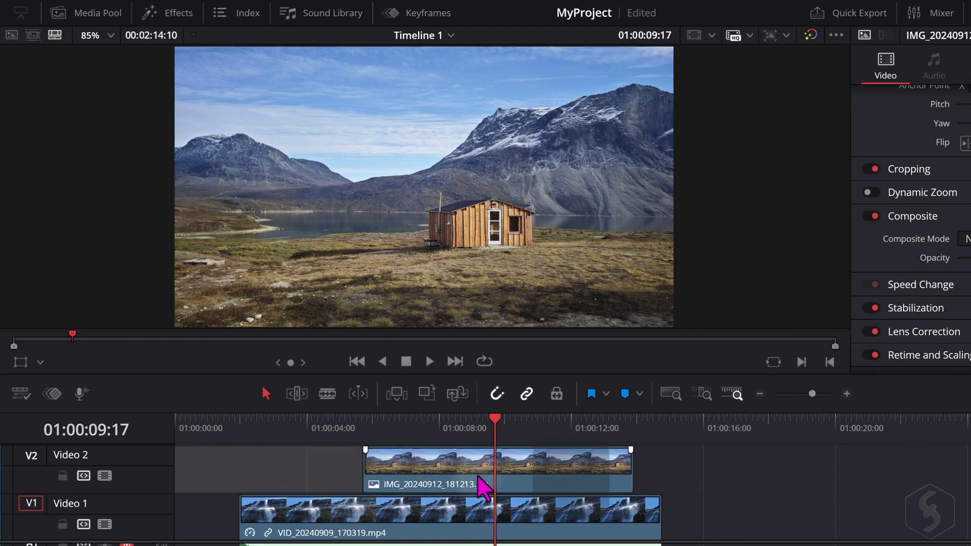
Open Keyframes for the Video 2 cabin clip, collapse Transform and Cropping, select Opacity, show view options
click(471, 471)
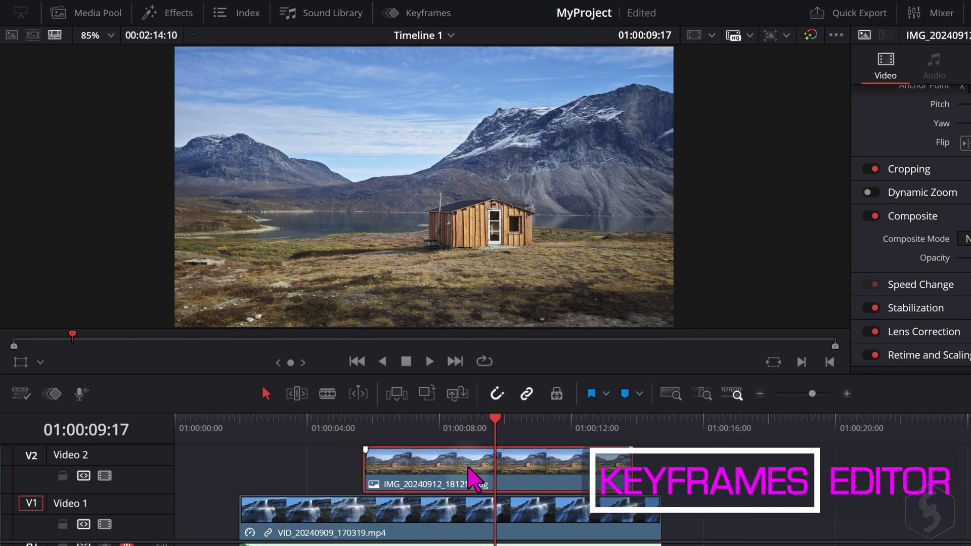
click(428, 14)
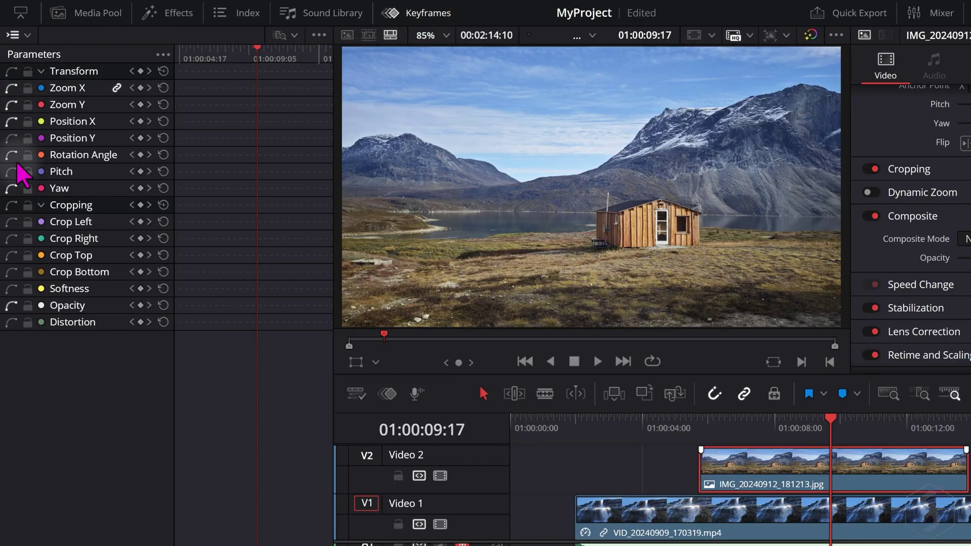
click(41, 73)
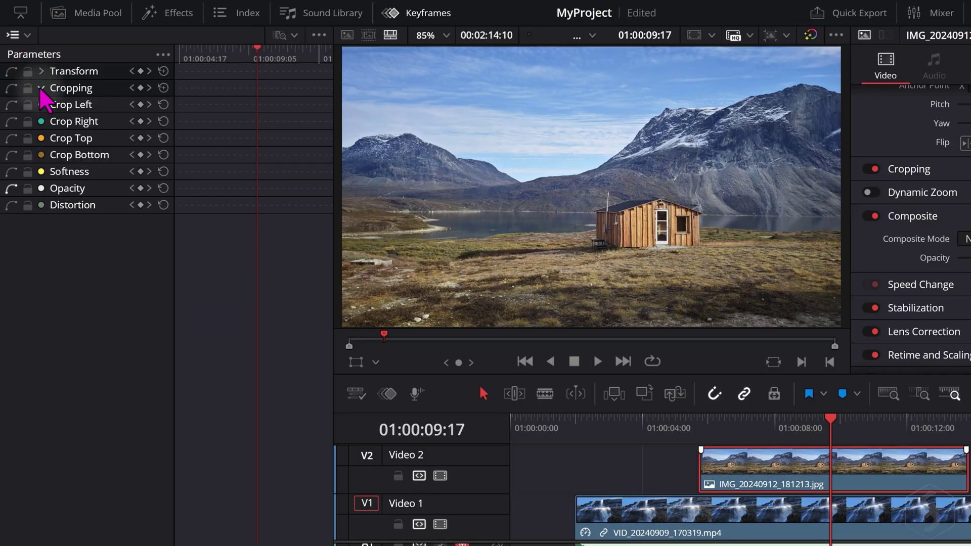
click(41, 89)
click(46, 105)
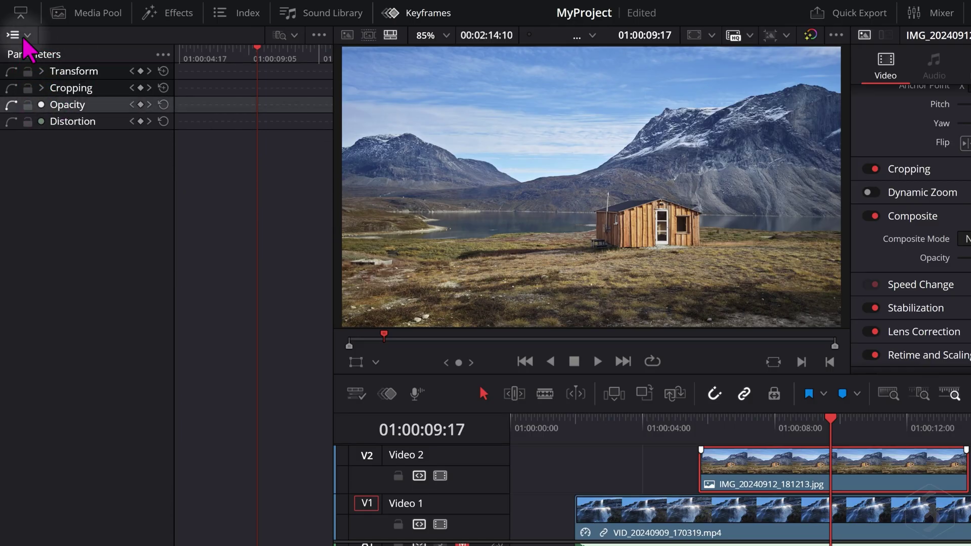
click(27, 36)
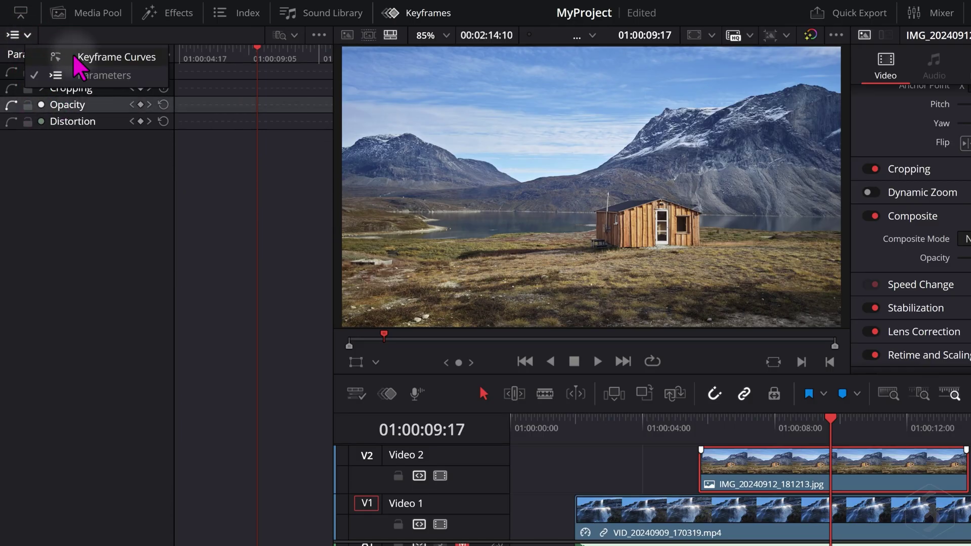
Show the Opacity curve in the Keyframes graph and add an opacity keyframe near 01:00:07
click(88, 59)
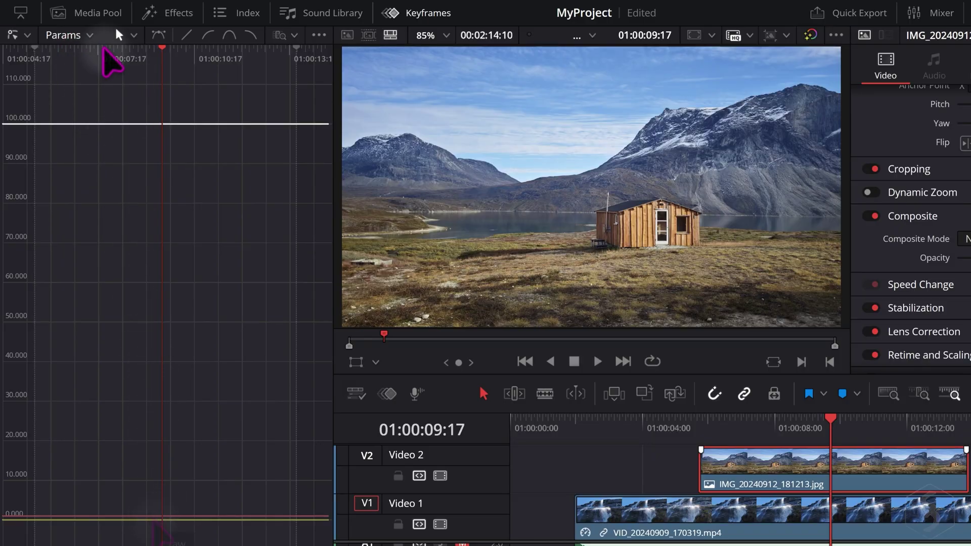
click(91, 35)
mouse_move(99, 55)
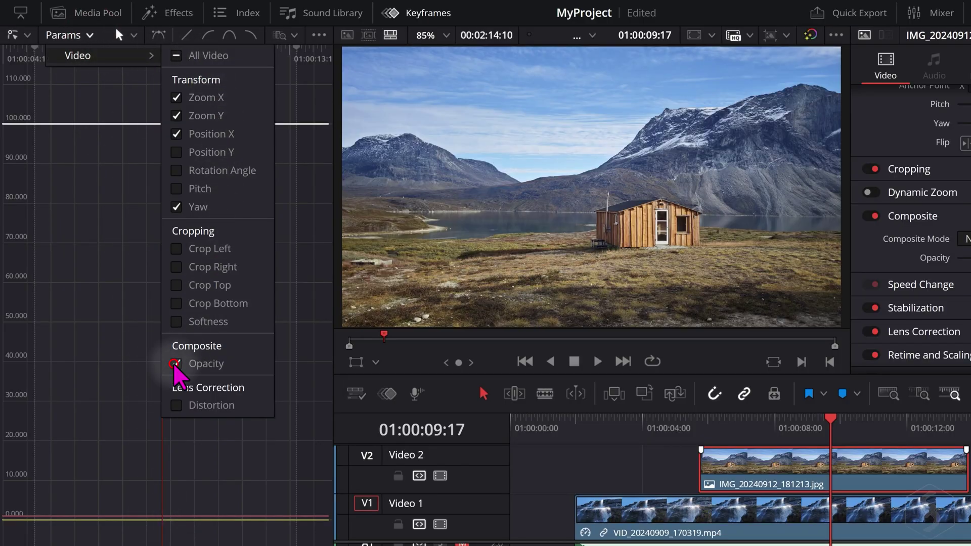
click(176, 364)
key(Escape)
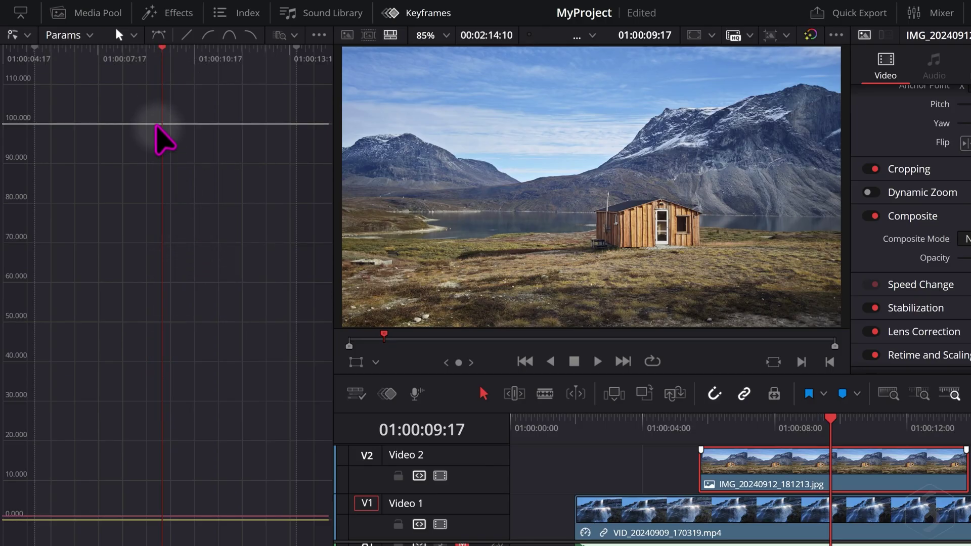
drag(163, 60, 87, 50)
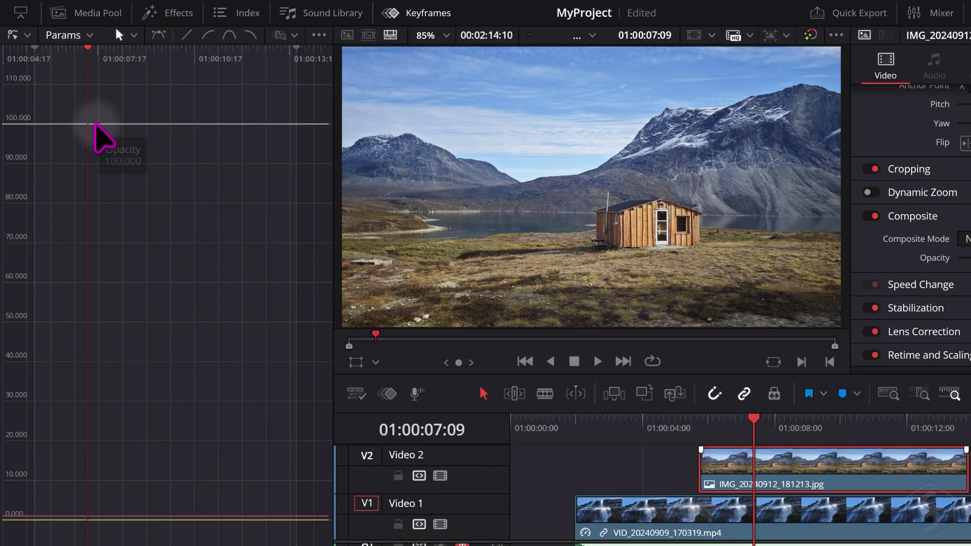
alt+click(88, 124)
Add two more opacity keyframes toward 01:00:09, pull the middle one down into a dip, and preview
drag(95, 53, 235, 51)
alt+click(173, 124)
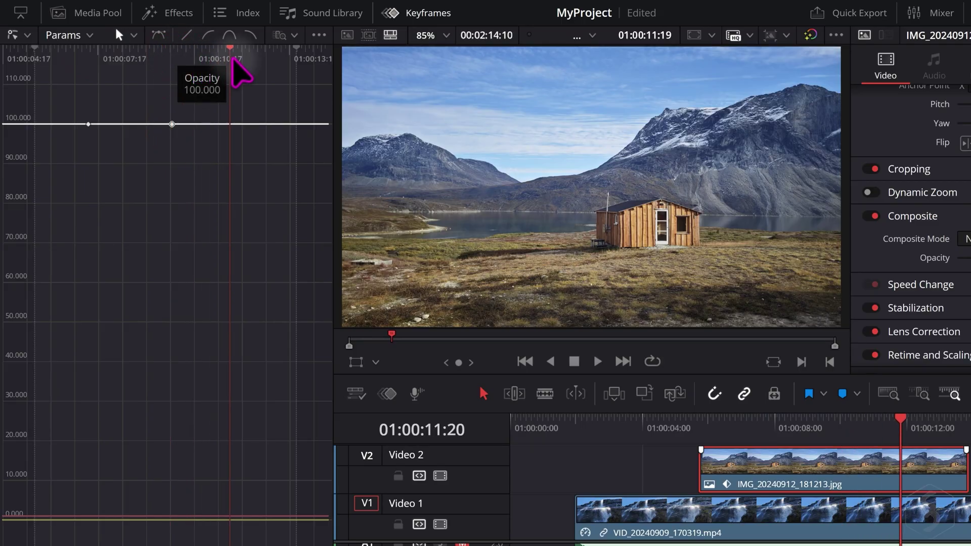
alt+click(236, 124)
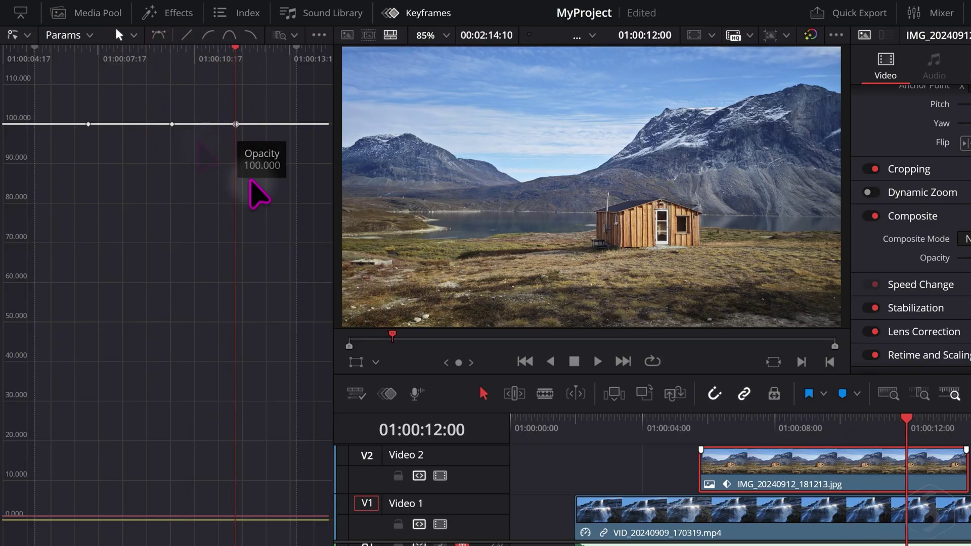
drag(172, 125, 160, 310)
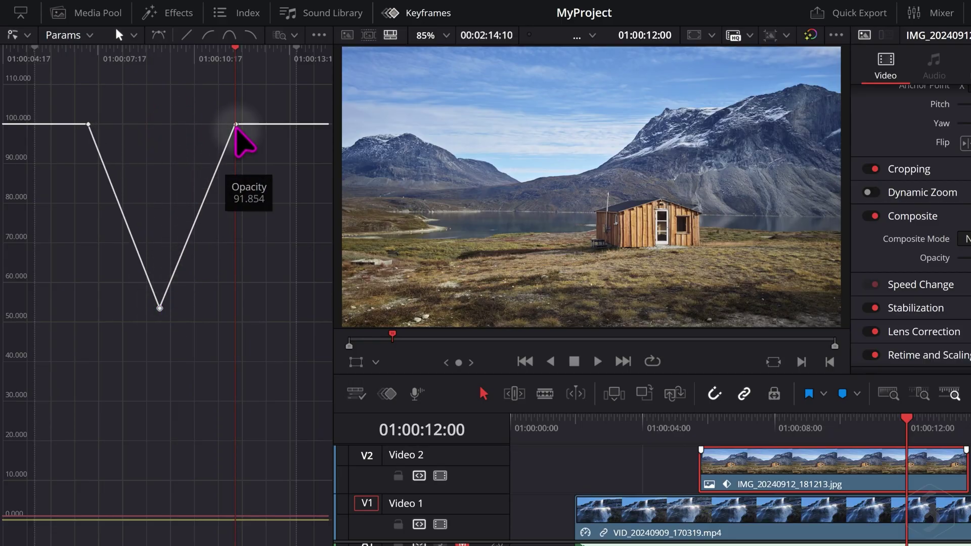
mouse_move(236, 125)
mouse_down()
mouse_move(164, 182)
mouse_move(236, 164)
mouse_up()
key(space)
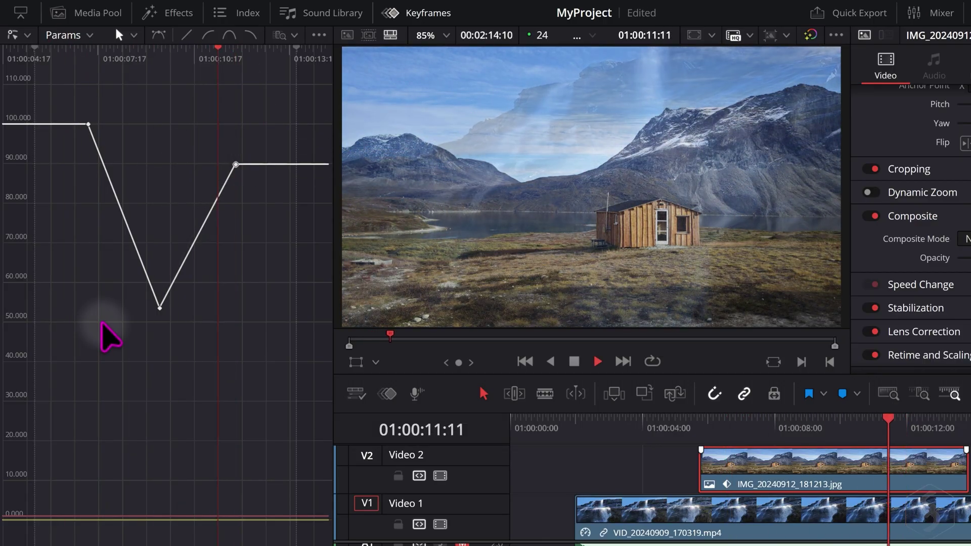
key(space)
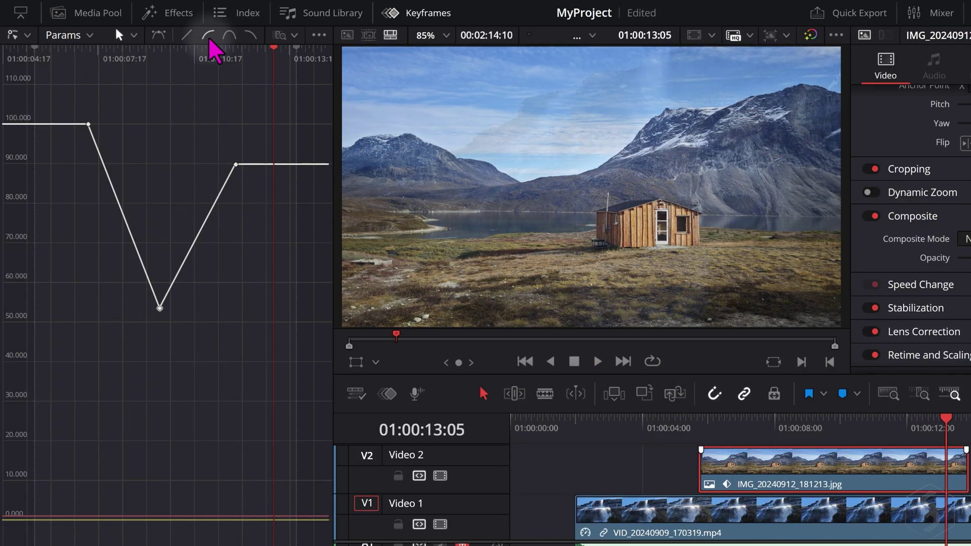
Ease in and out of the bottom keyframe, reshape its curve handles, then return to Parameters view
click(208, 36)
click(227, 36)
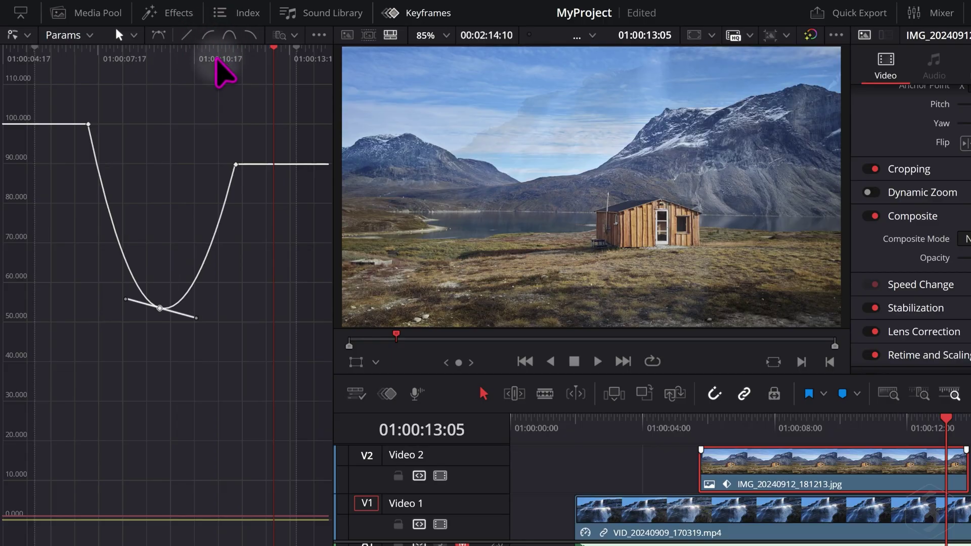
mouse_move(194, 319)
mouse_down()
mouse_move(213, 293)
mouse_move(246, 375)
mouse_up()
drag(236, 166, 242, 179)
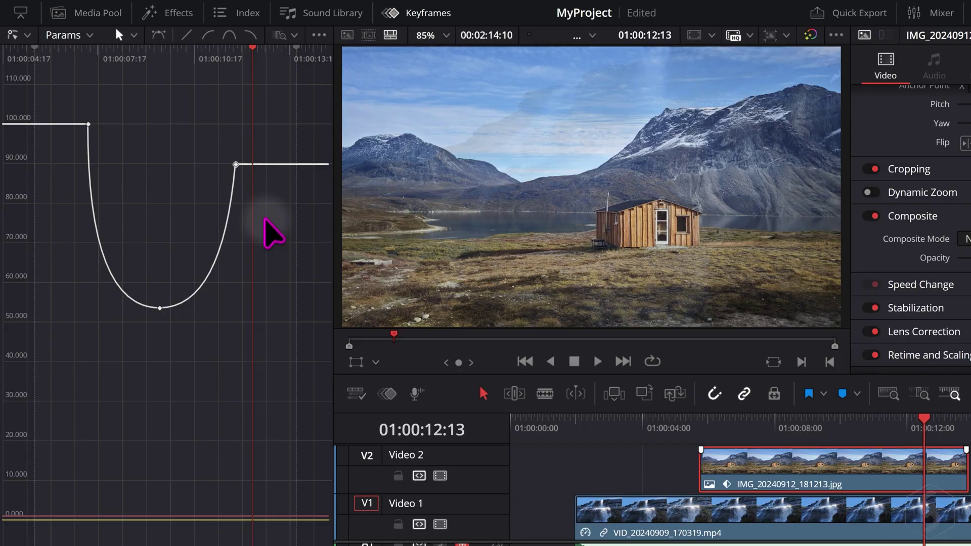
key(Delete)
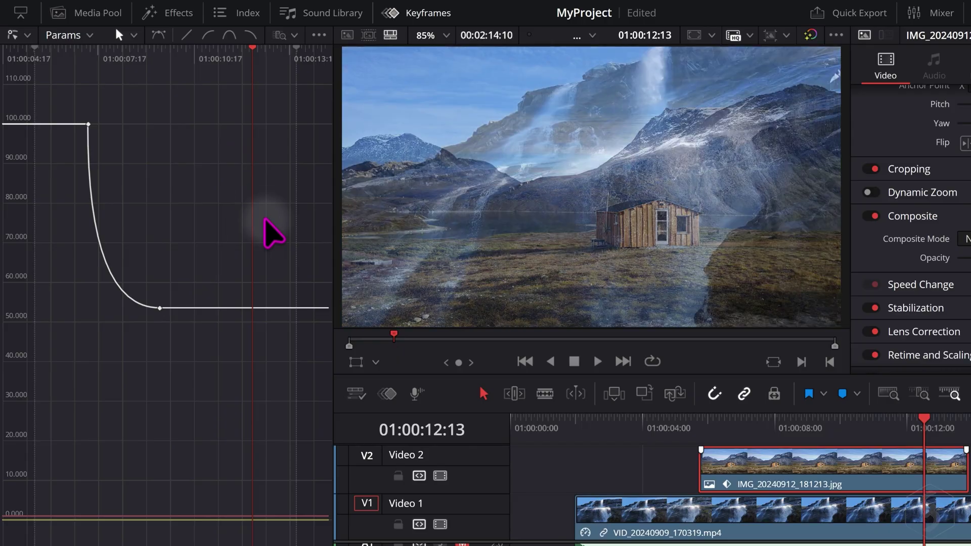
key(ctrl+z)
click(16, 35)
click(69, 71)
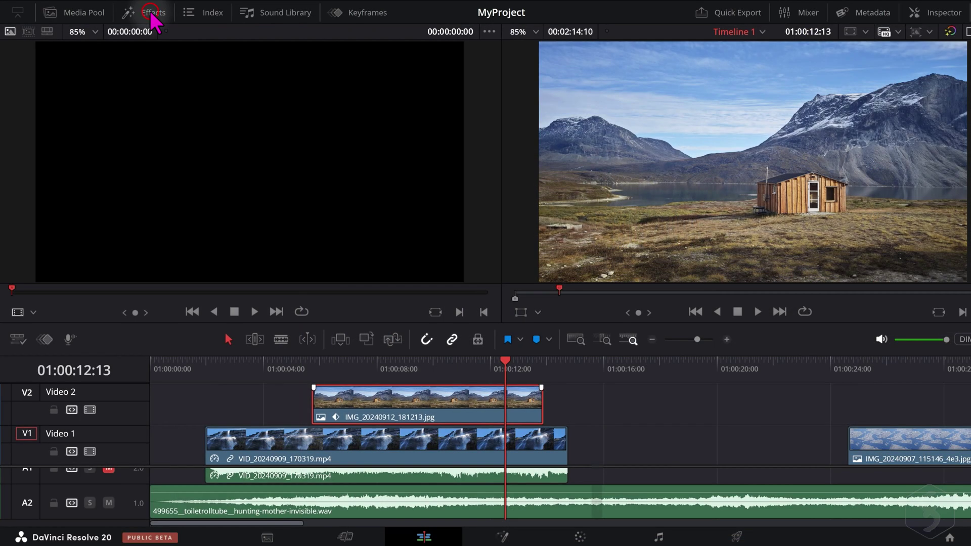
Drag the Resolve FX Radial Blur filter onto the cabin photo on Video 2
click(152, 15)
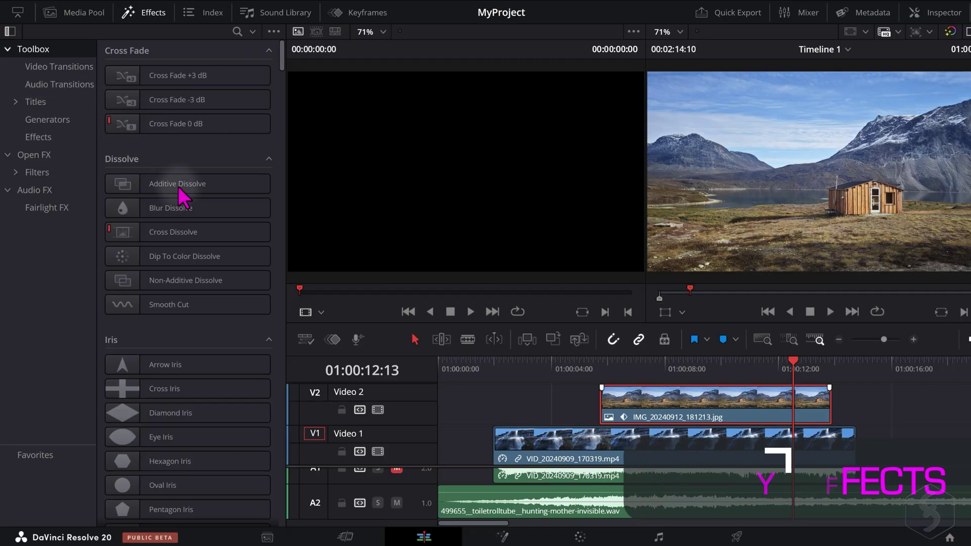
click(181, 209)
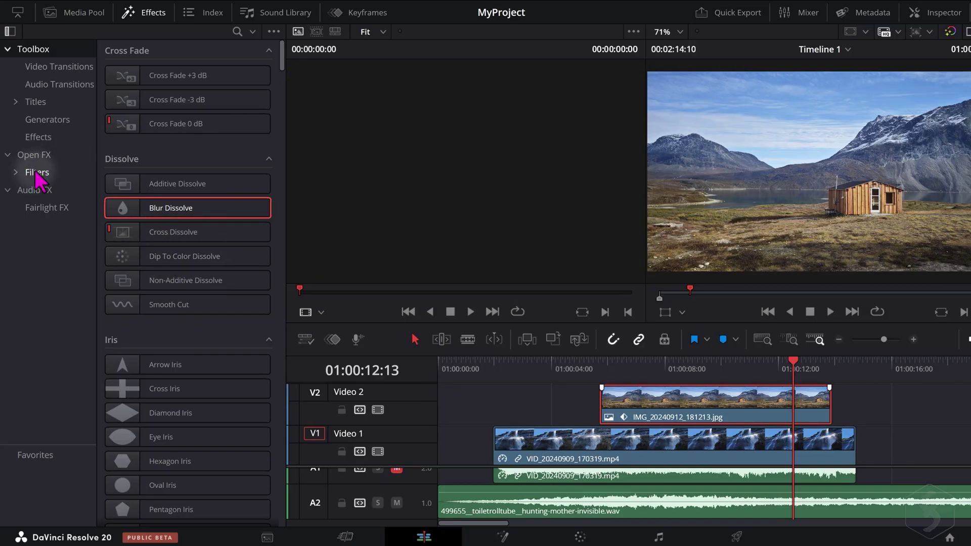
click(36, 173)
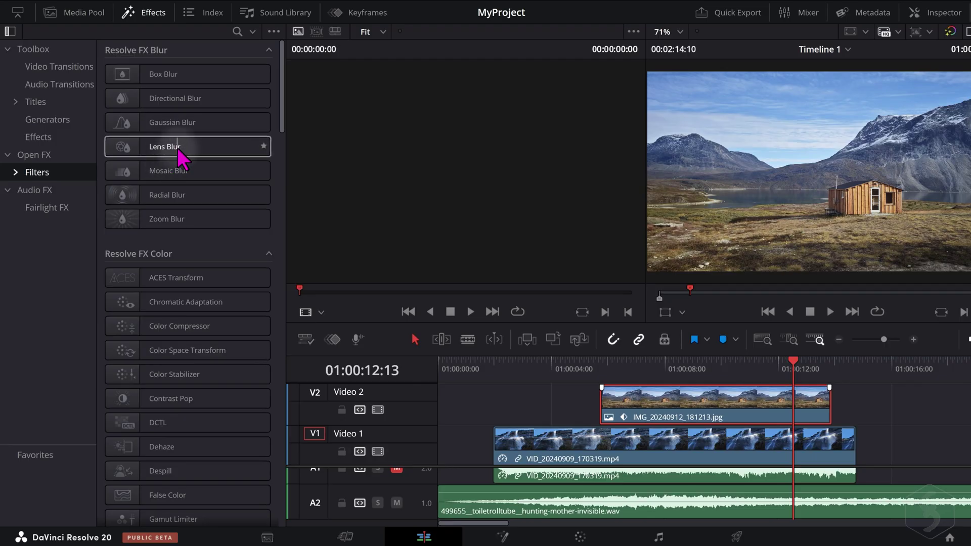
click(50, 208)
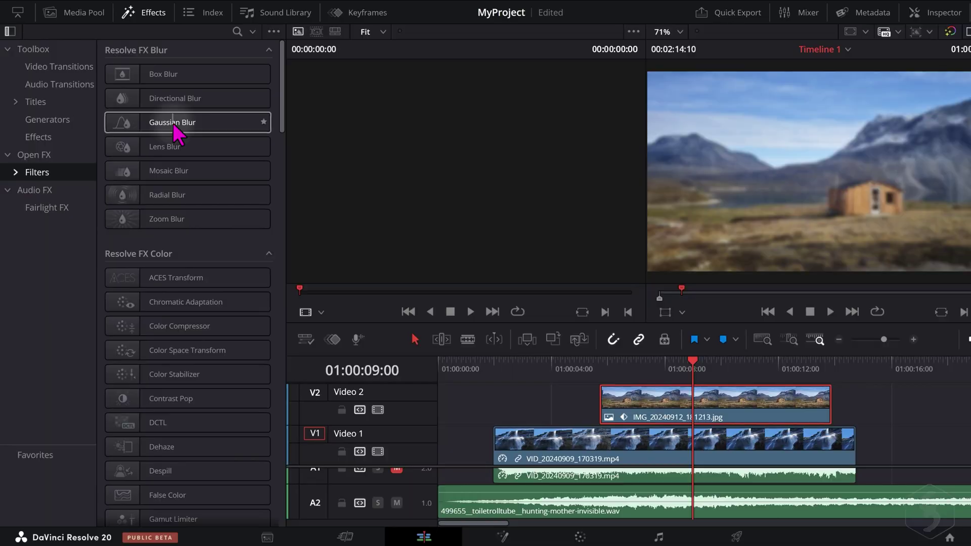
mouse_move(177, 195)
mouse_down()
mouse_move(409, 217)
mouse_move(662, 410)
mouse_up()
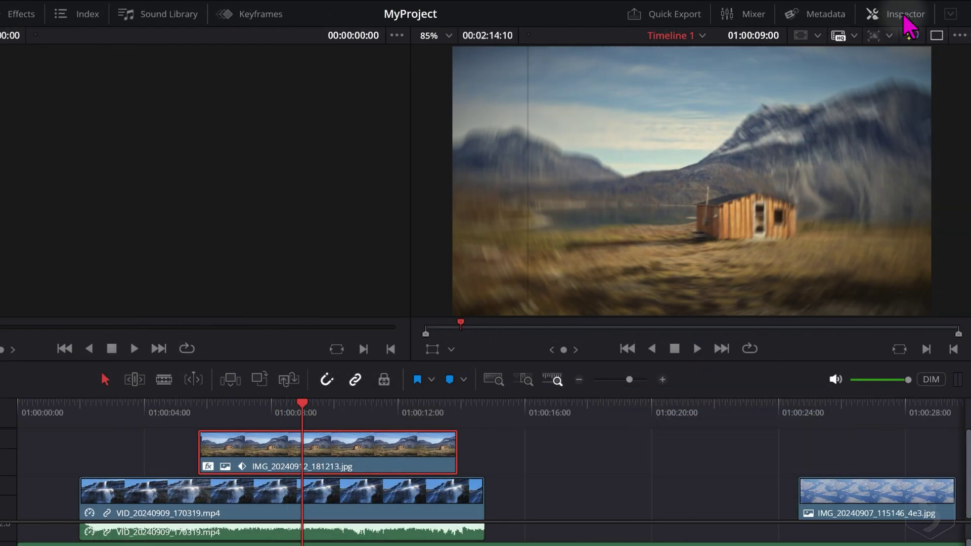
Raise Radial Blur smooth strength to 0.442, then delete the Radial Blur effect from the photo
click(941, 14)
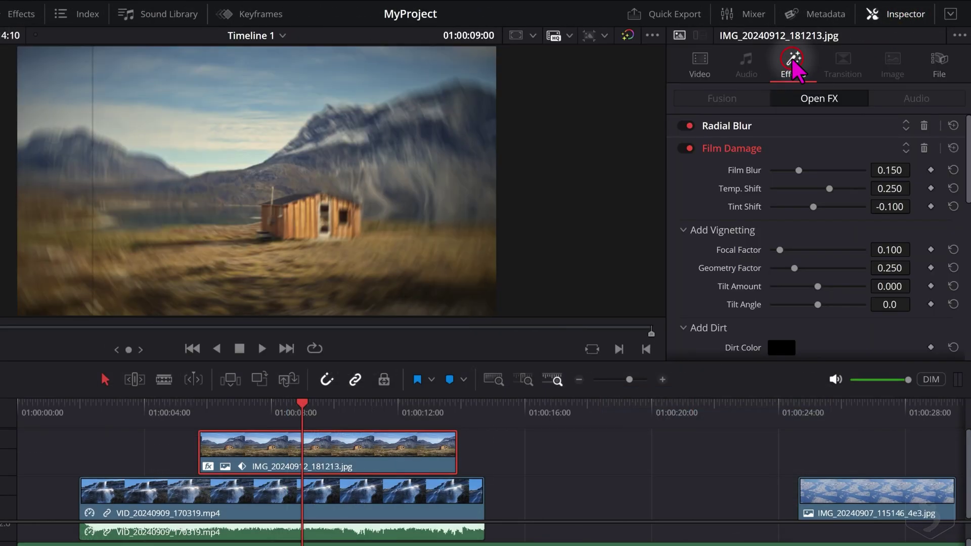
click(754, 126)
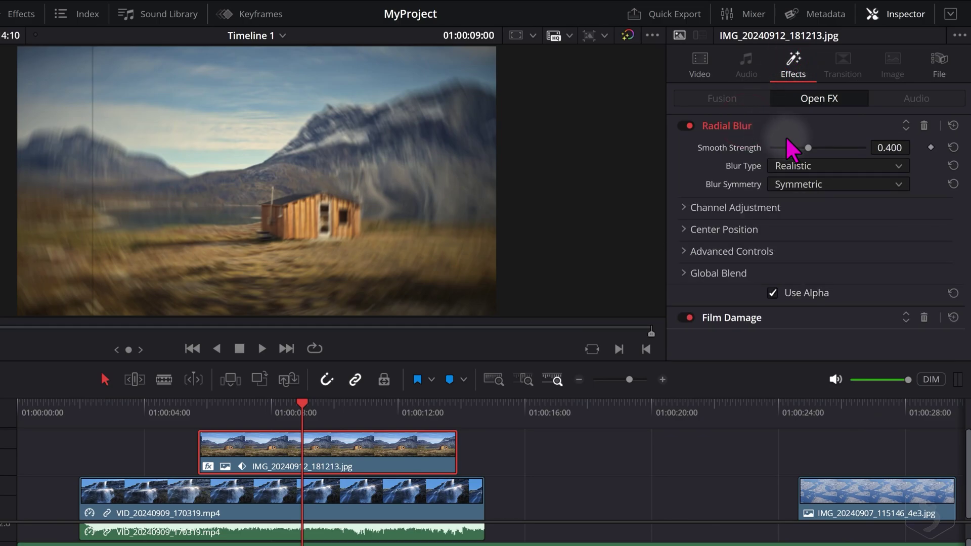
click(809, 148)
drag(809, 149, 816, 149)
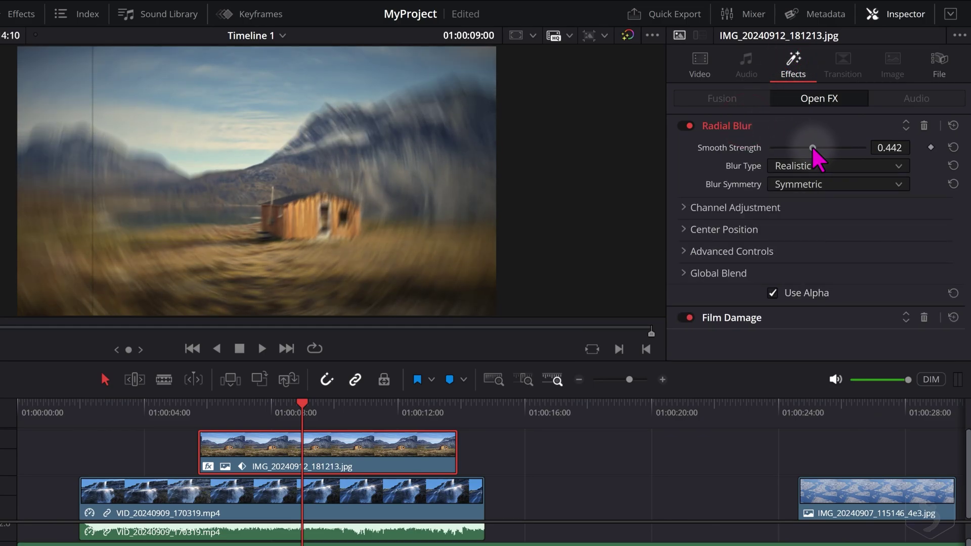
click(765, 146)
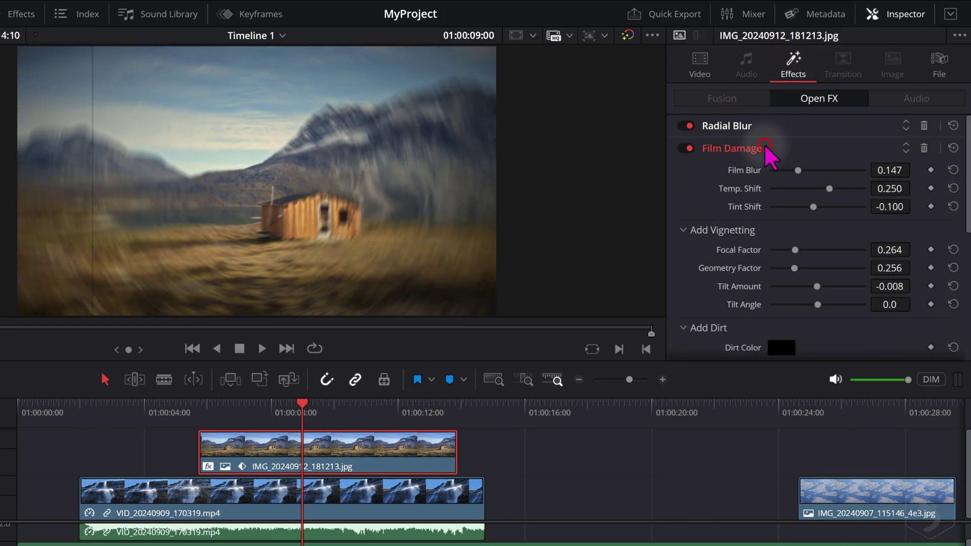
click(907, 150)
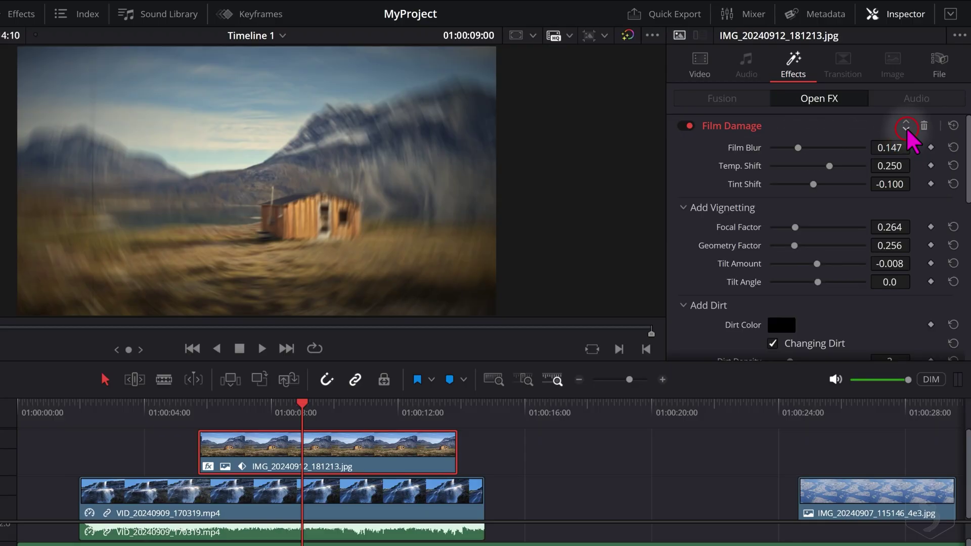
scroll(909, 135, up, 1)
click(924, 126)
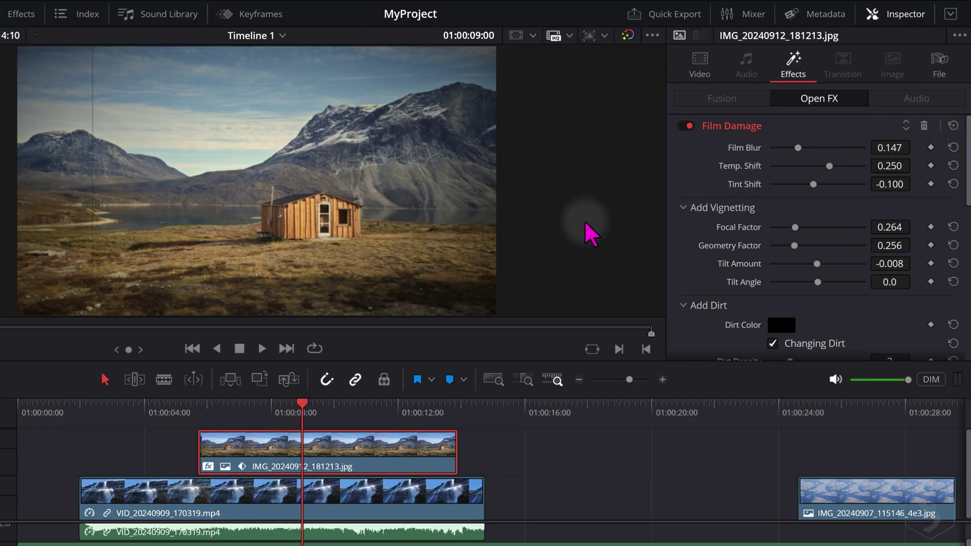
Undo to restore the Radial Blur, then add a Crash Zoom transition at the cabin photo's end
key(ctrl+z)
click(159, 14)
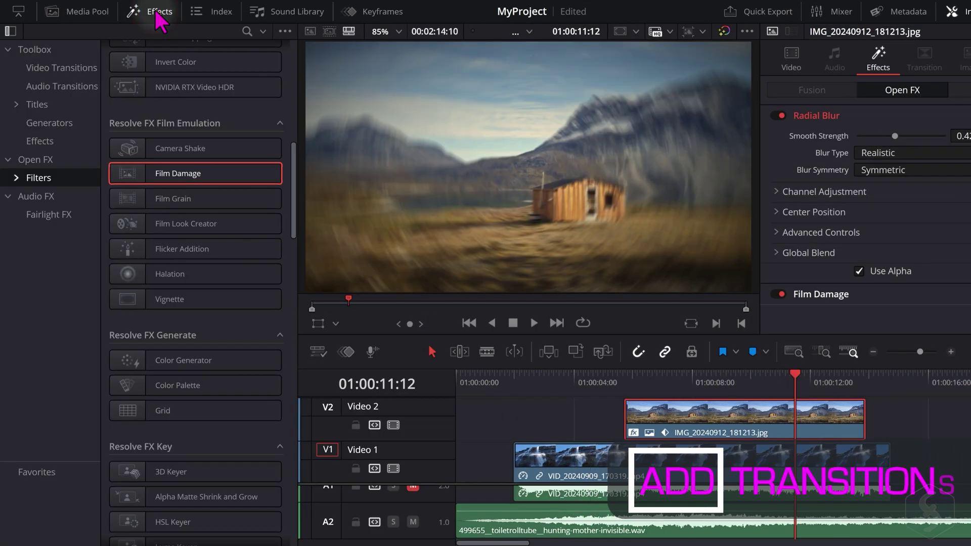
click(54, 70)
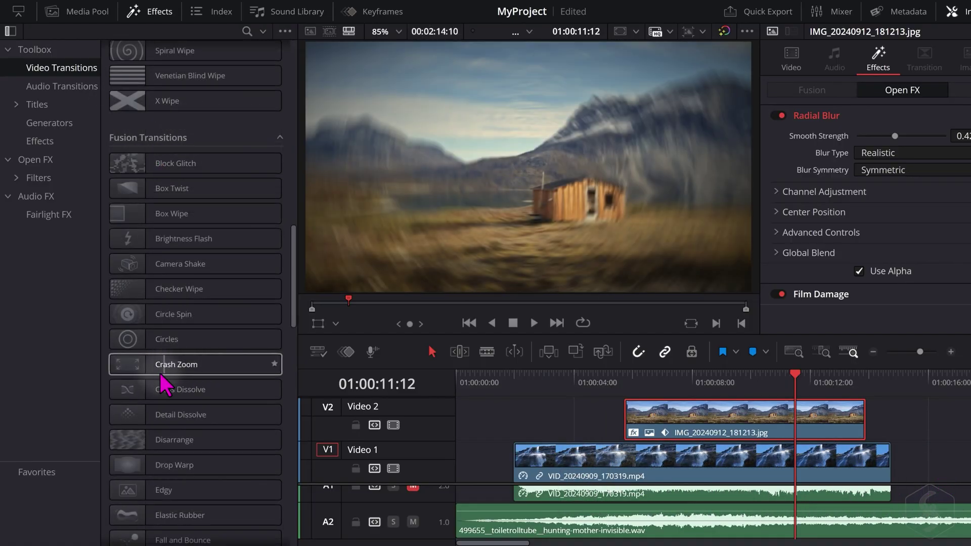
drag(197, 366, 849, 426)
click(535, 324)
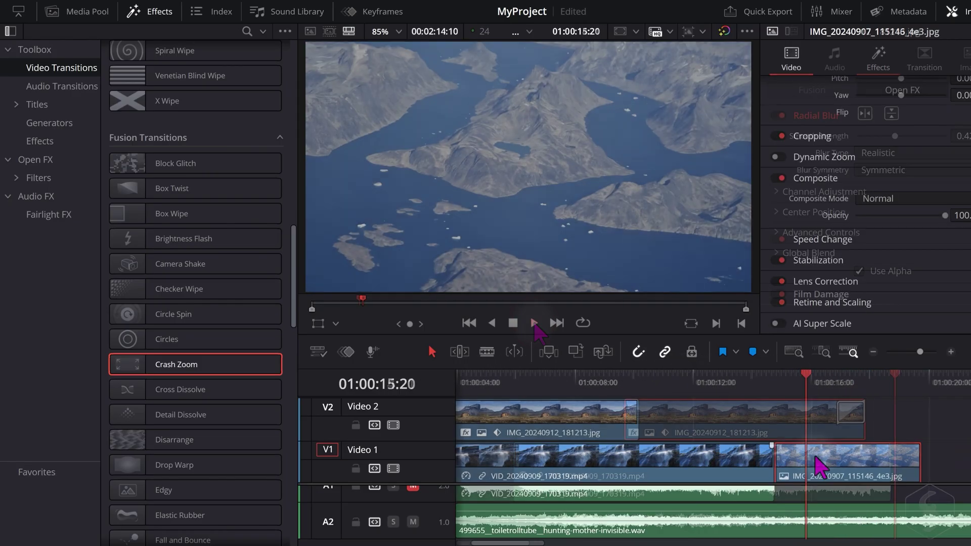
Close the gap between the fjord photo and the waterfall clip, and add a Circles transition there
mouse_move(820, 462)
mouse_down()
mouse_move(830, 461)
mouse_move(811, 470)
mouse_up()
mouse_move(243, 340)
mouse_down()
mouse_move(782, 471)
mouse_move(754, 466)
mouse_up()
click(535, 323)
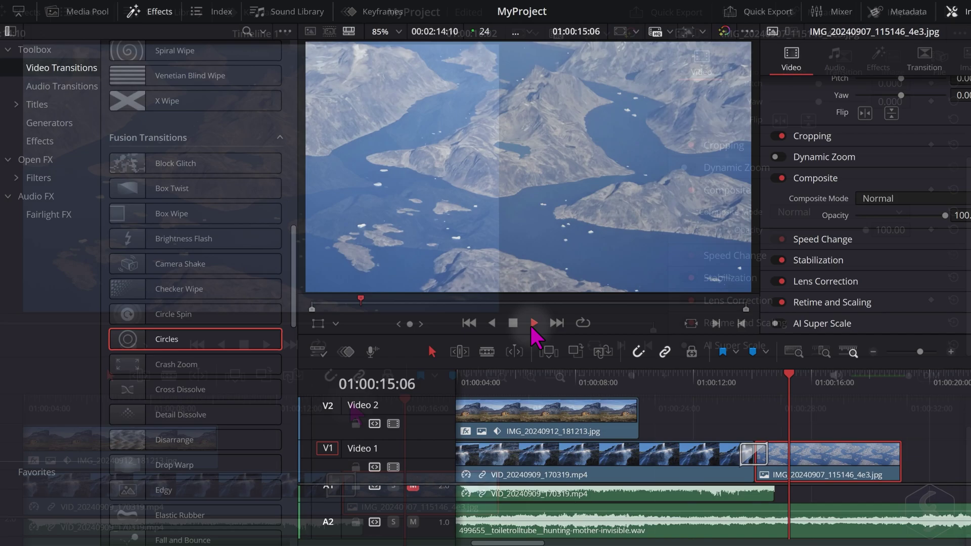
Make the Circles transition light green and reduce its circle thickness to zero
click(760, 374)
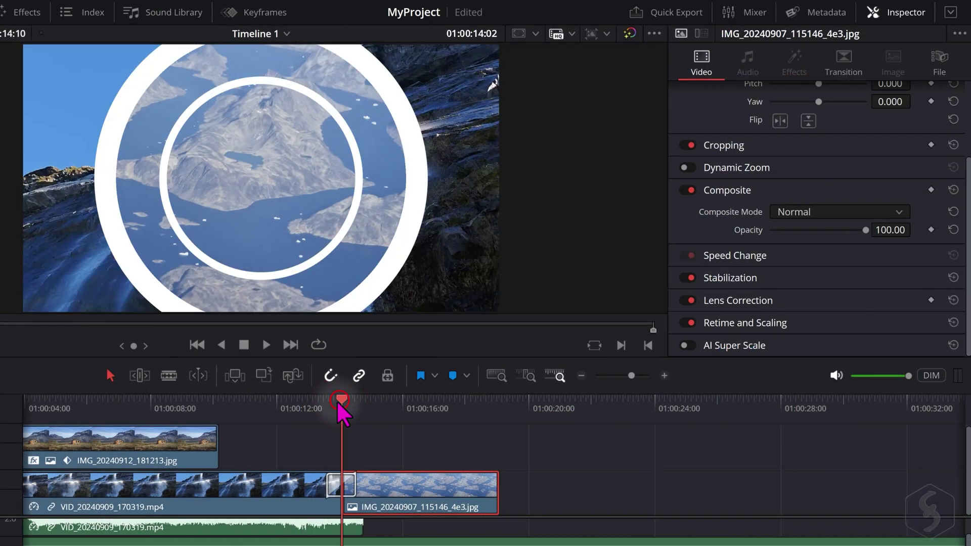
click(352, 490)
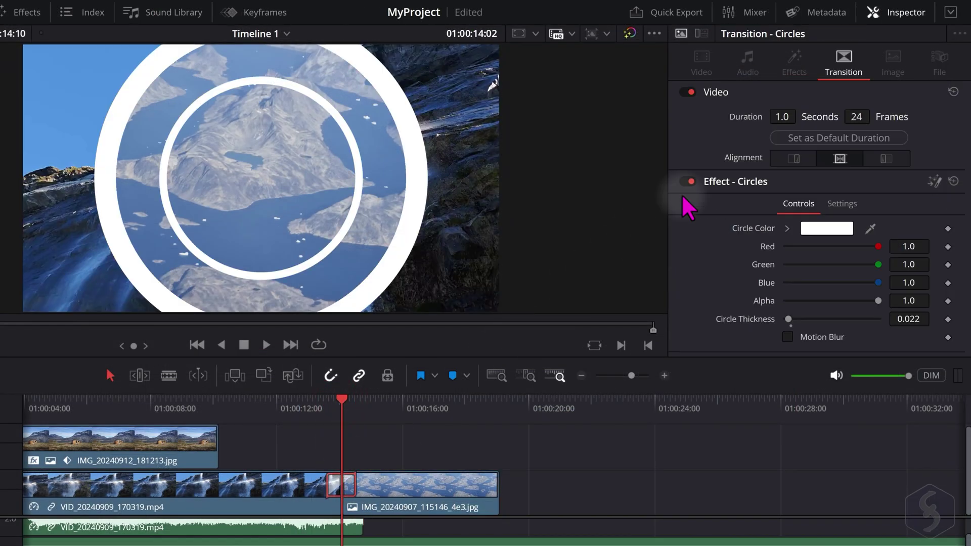
mouse_move(878, 245)
mouse_down()
mouse_move(804, 244)
mouse_move(850, 245)
mouse_up()
drag(878, 282, 823, 283)
mouse_move(789, 318)
mouse_down()
mouse_move(831, 319)
mouse_move(774, 328)
mouse_up()
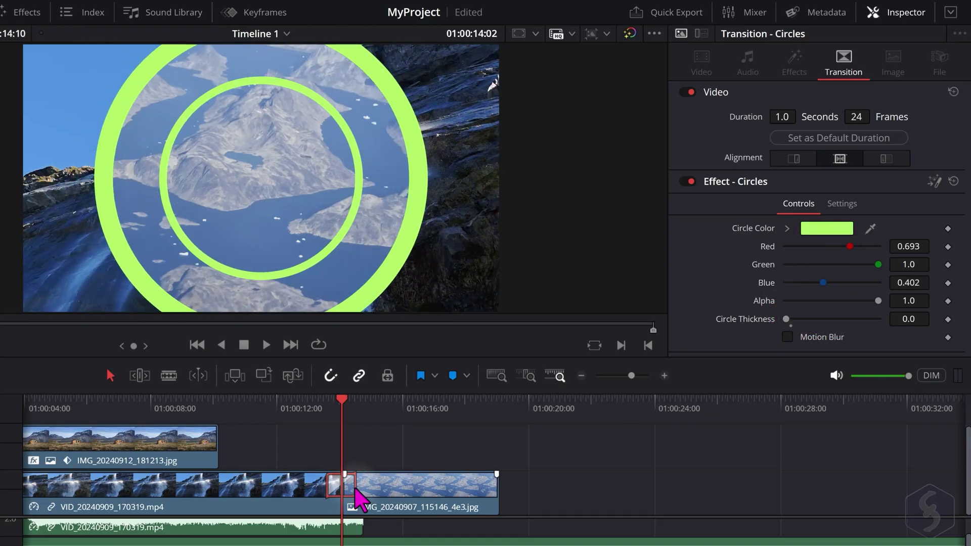
Lengthen the Circles transition to 1.3 seconds, preview it, and reselect it
drag(355, 488, 362, 488)
drag(332, 400, 307, 400)
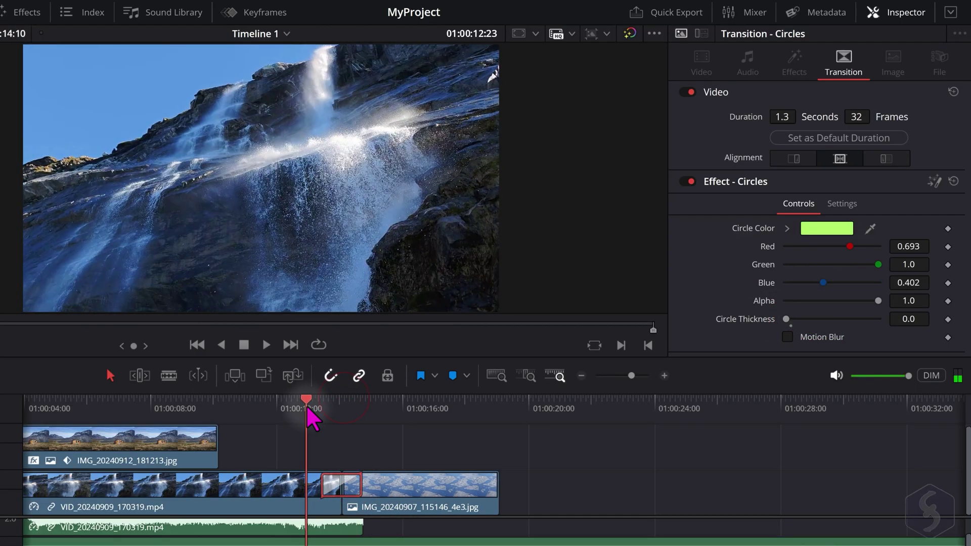
click(266, 345)
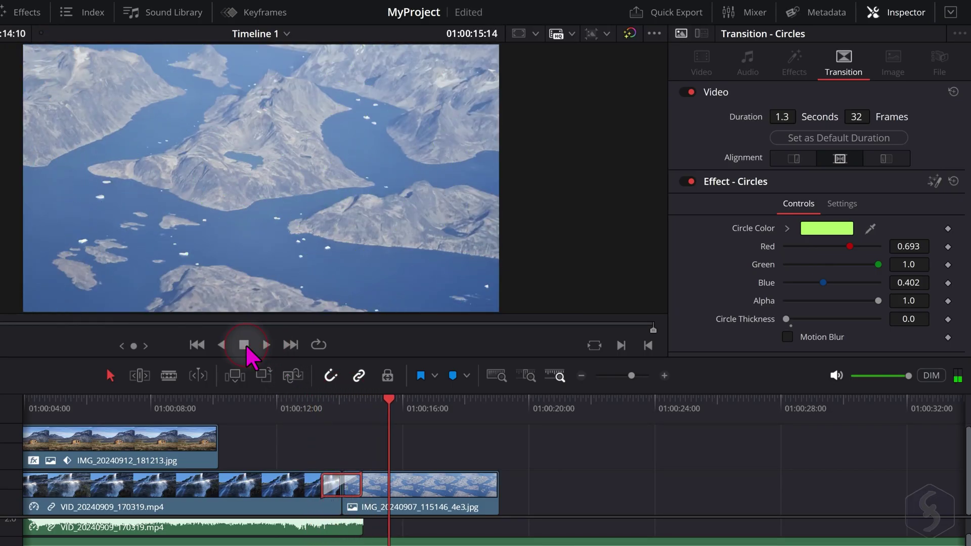
click(375, 491)
click(361, 491)
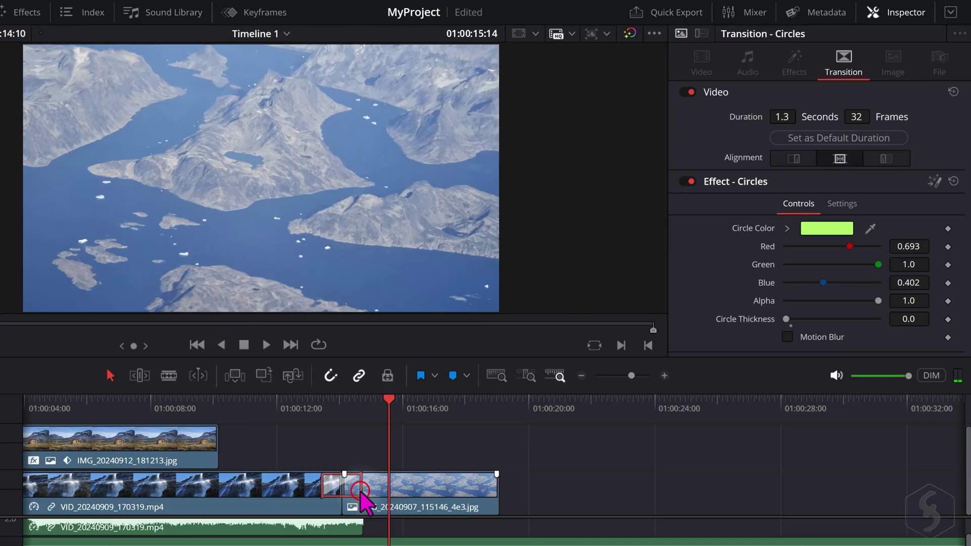
Delete the Circles transition and place the Digital Glitch title on the track above the fjord clip
key(Delete)
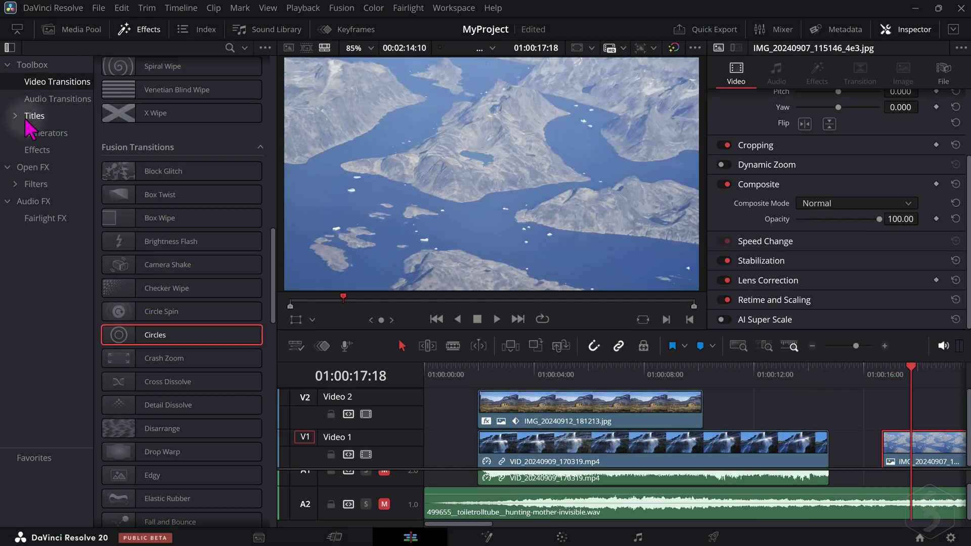
click(34, 116)
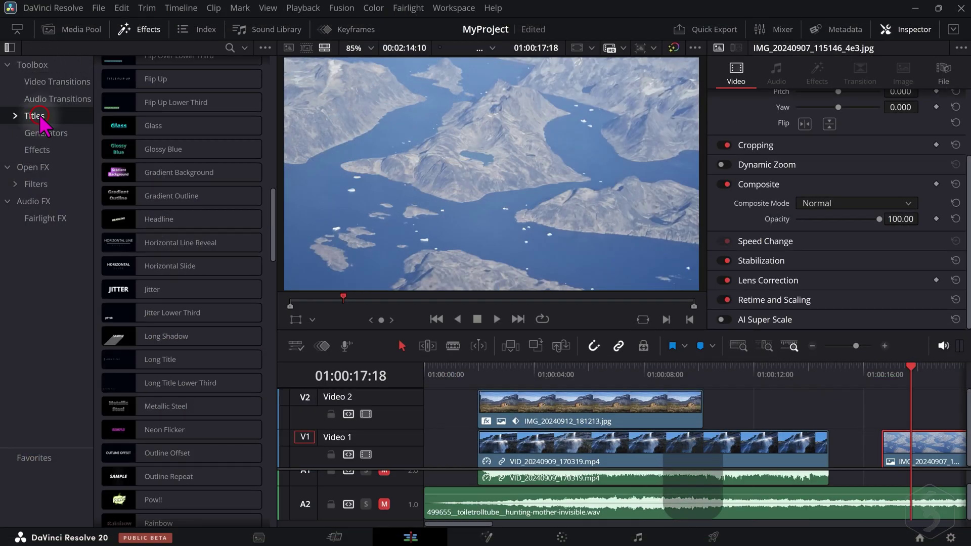
drag(275, 218, 277, 61)
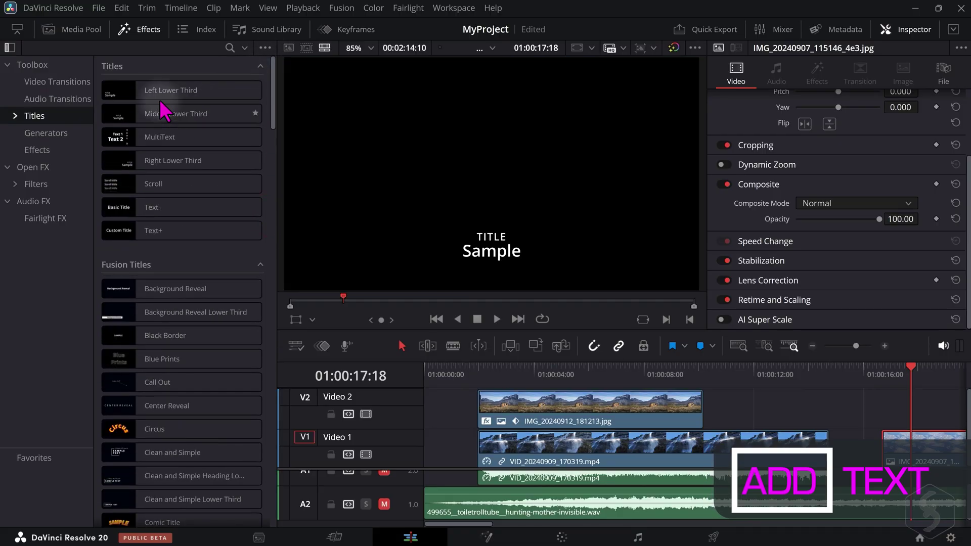
scroll(167, 198, down, 5)
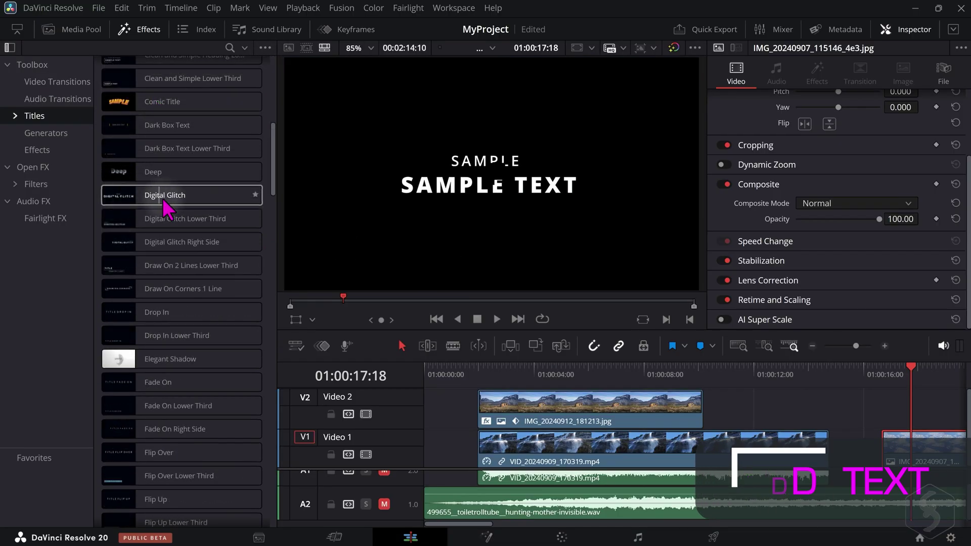
drag(173, 207, 907, 452)
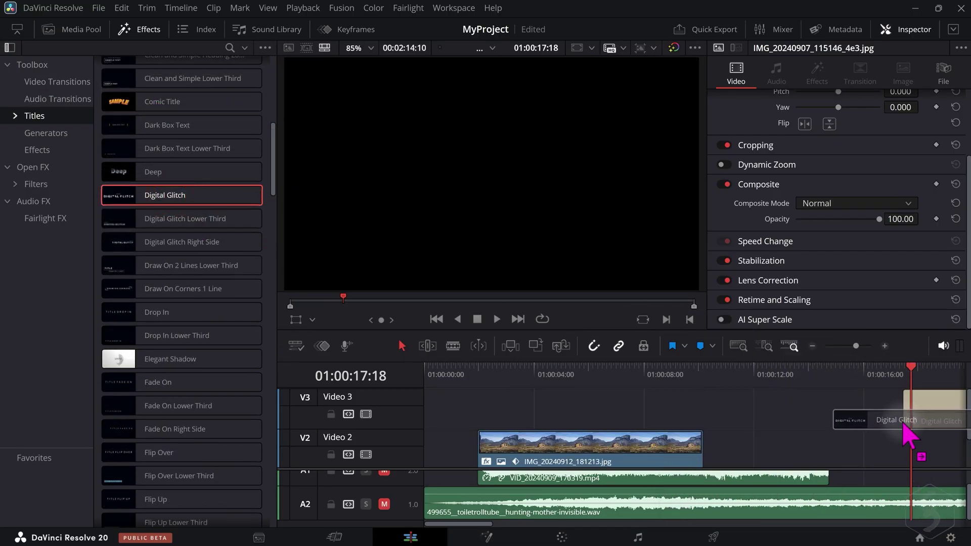
drag(907, 452, 918, 410)
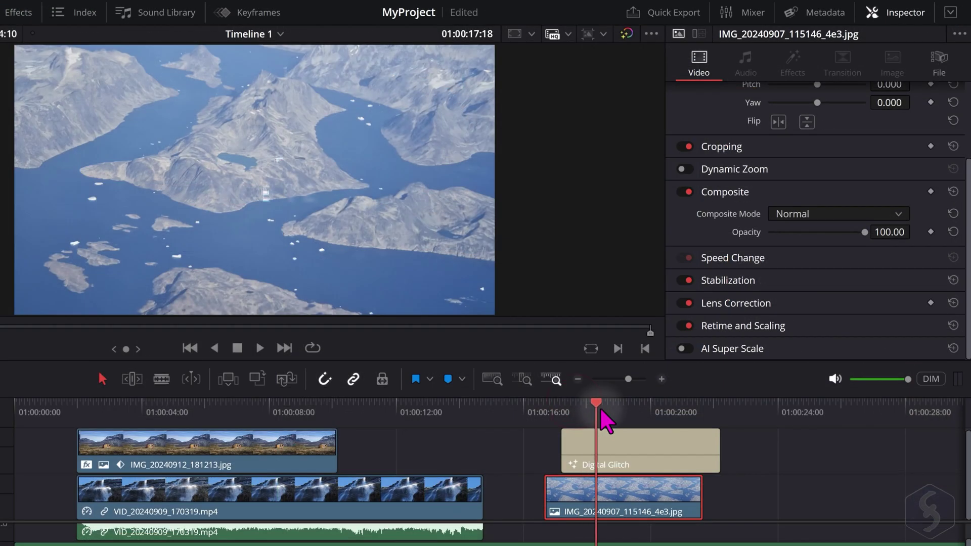
Shorten the Digital Glitch title and position it over the fjord image, undoing an accidental track swap
mouse_move(602, 410)
mouse_down()
mouse_move(630, 417)
mouse_move(650, 461)
mouse_up()
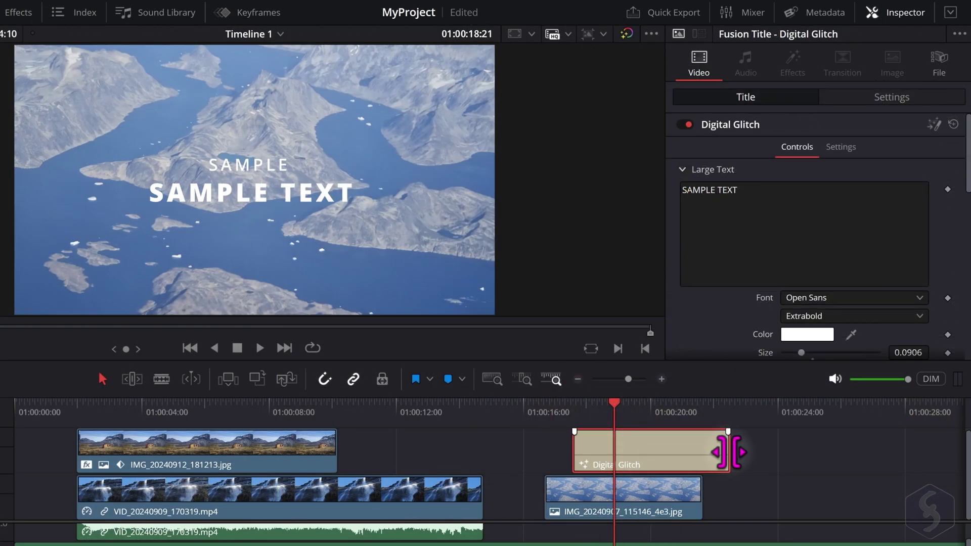
drag(731, 452, 652, 451)
drag(592, 448, 598, 507)
drag(622, 408, 614, 408)
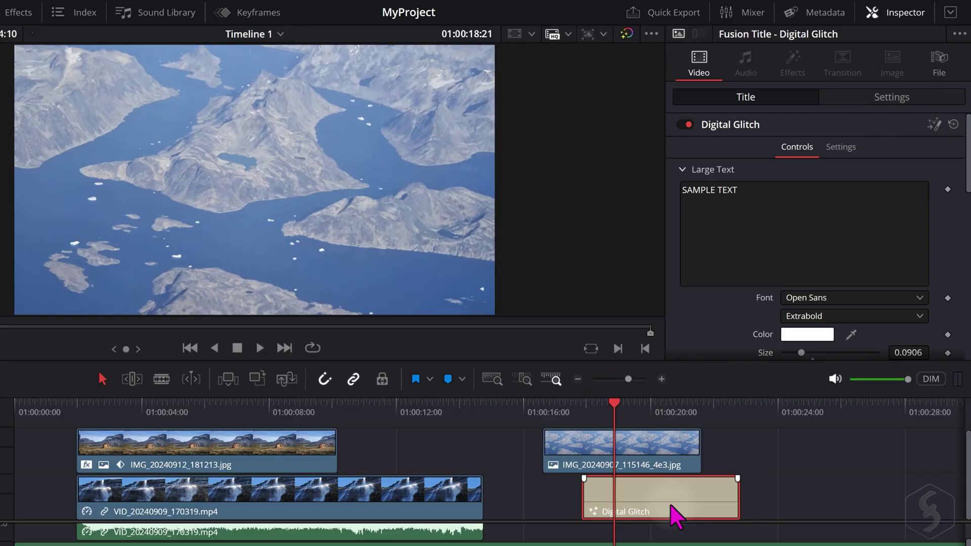
key(ctrl+z)
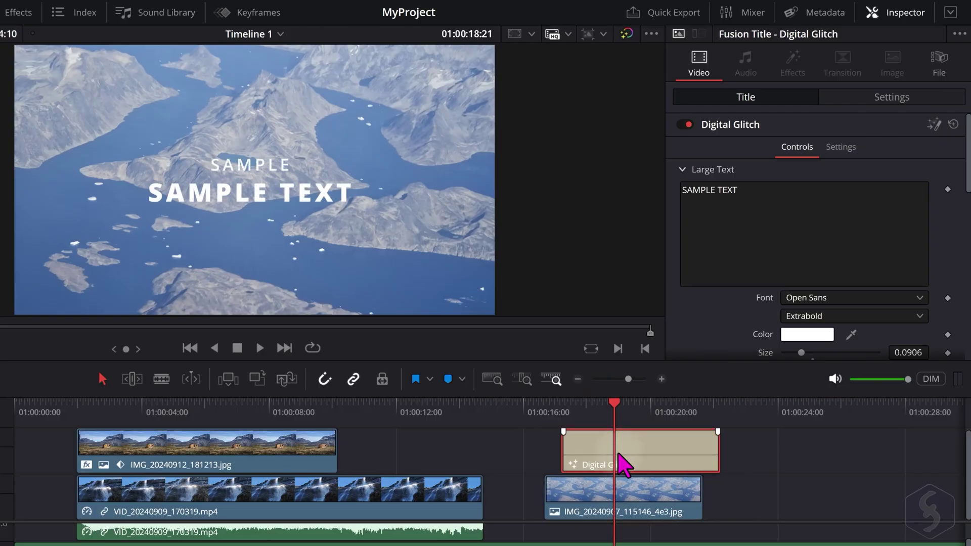
mouse_move(630, 456)
mouse_down()
mouse_move(541, 454)
mouse_move(634, 447)
mouse_up()
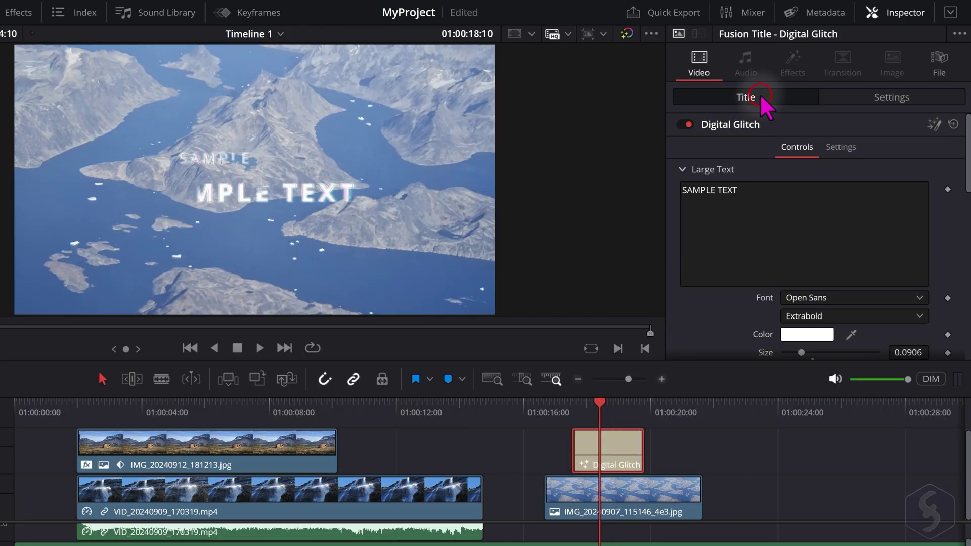
Change the Digital Glitch title's large text to FLIGHT and colour it bright red
click(753, 213)
key(ctrl+a)
text(FLIGHT)
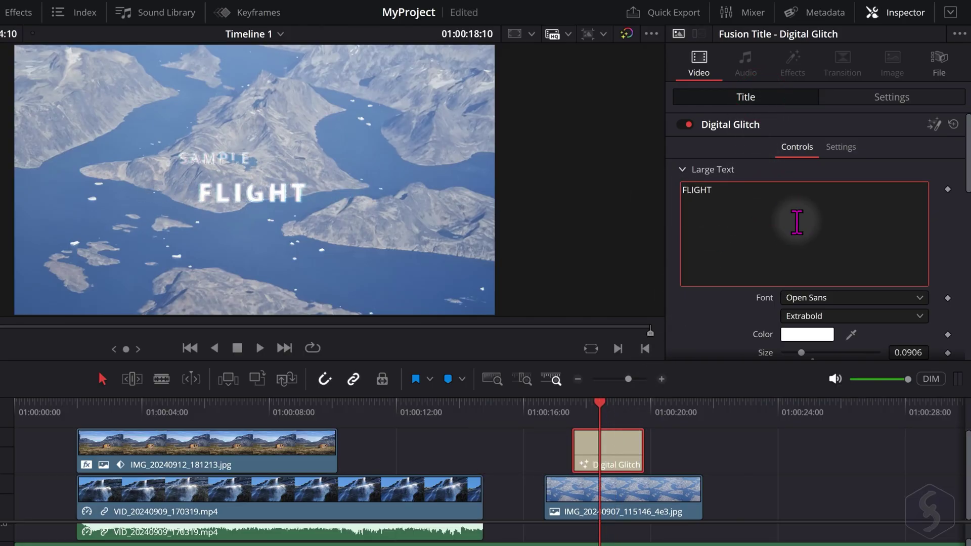
scroll(760, 210, down, 3)
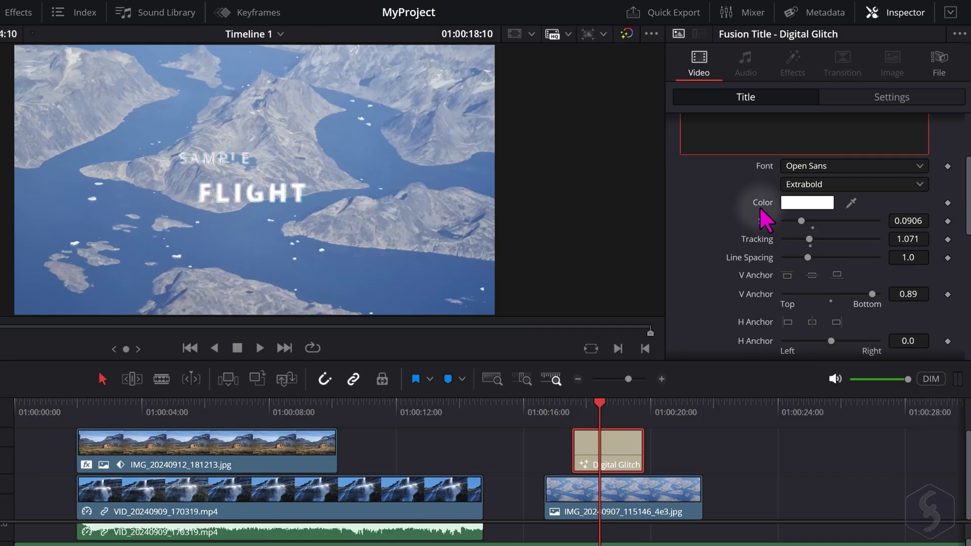
click(817, 203)
drag(405, 196, 403, 185)
click(549, 442)
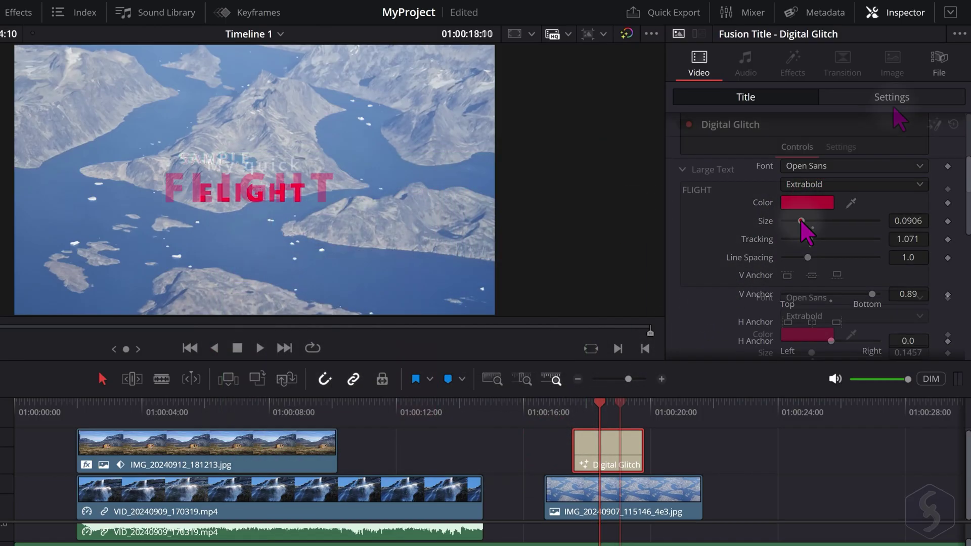
click(898, 95)
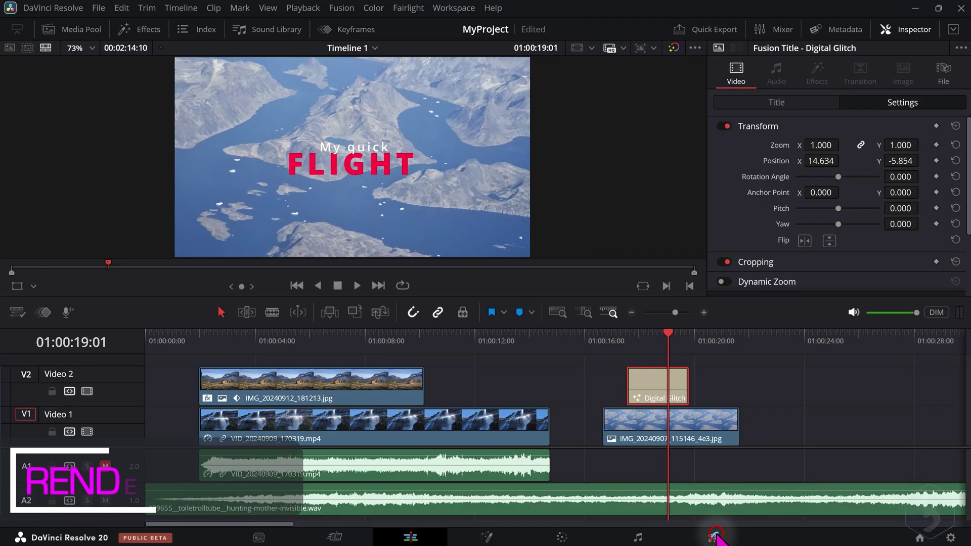
Go to the Deliver page and mark the render range's In point on the timeline ruler
click(713, 537)
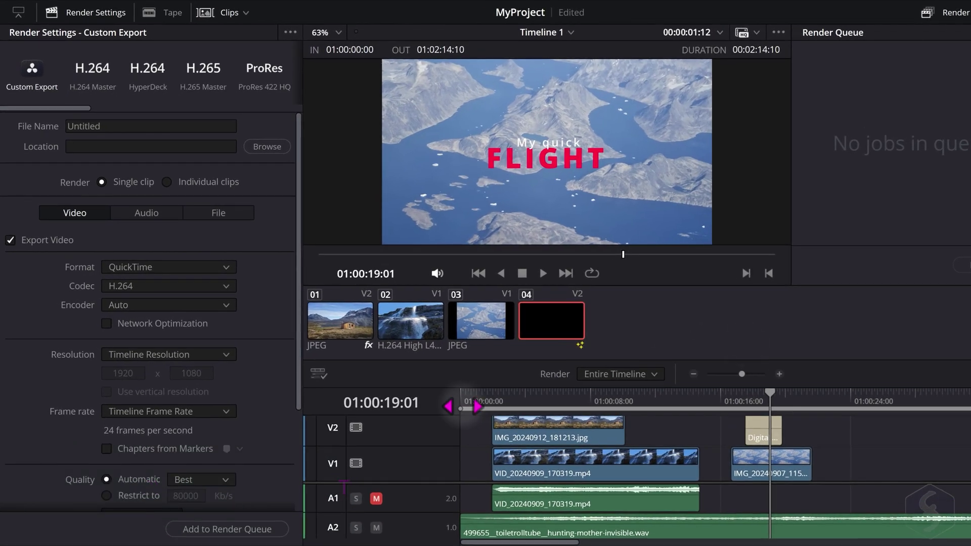
drag(430, 400, 880, 408)
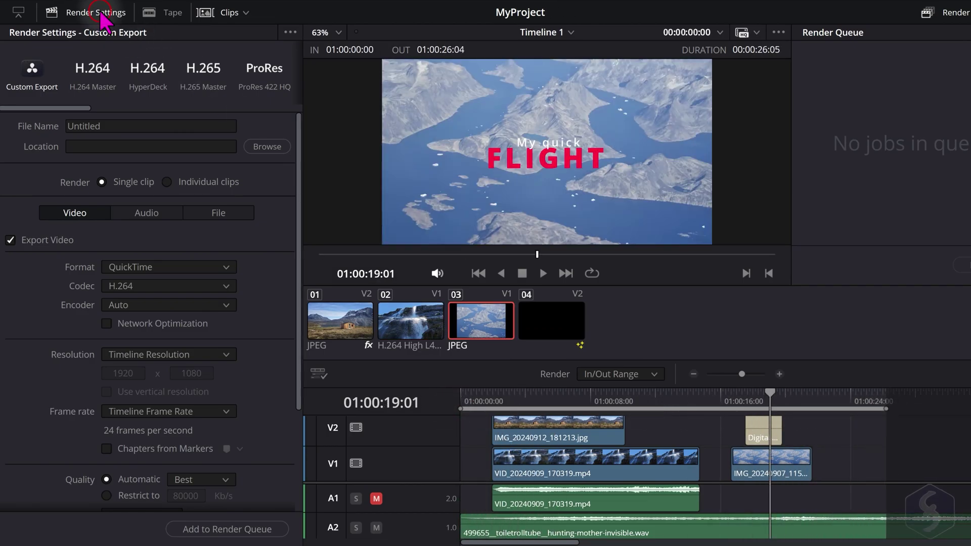
mouse_move(76, 107)
mouse_down()
mouse_move(236, 122)
mouse_move(73, 115)
mouse_up()
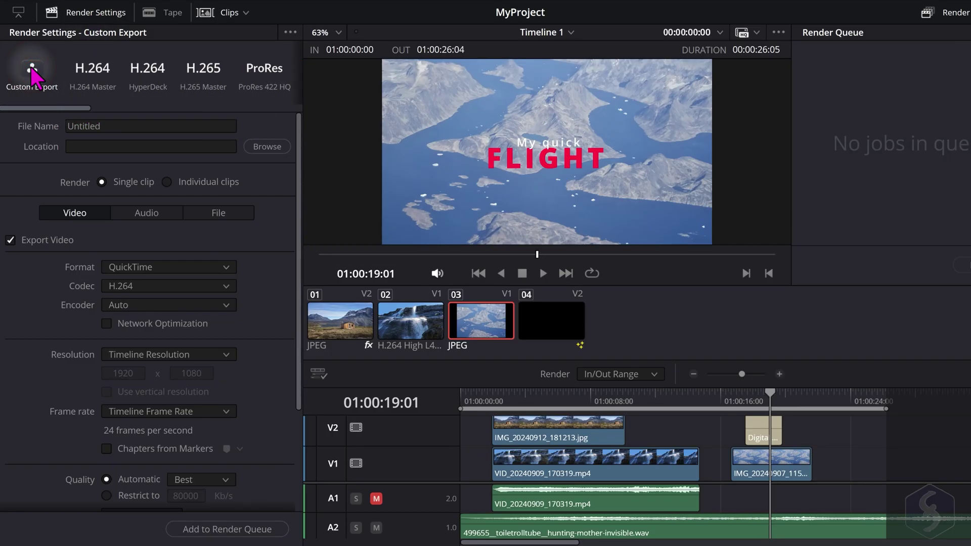
Keep QuickTime format and H.264 codec, review the resolution options, and view the audio settings
click(163, 263)
click(169, 364)
click(206, 286)
click(195, 389)
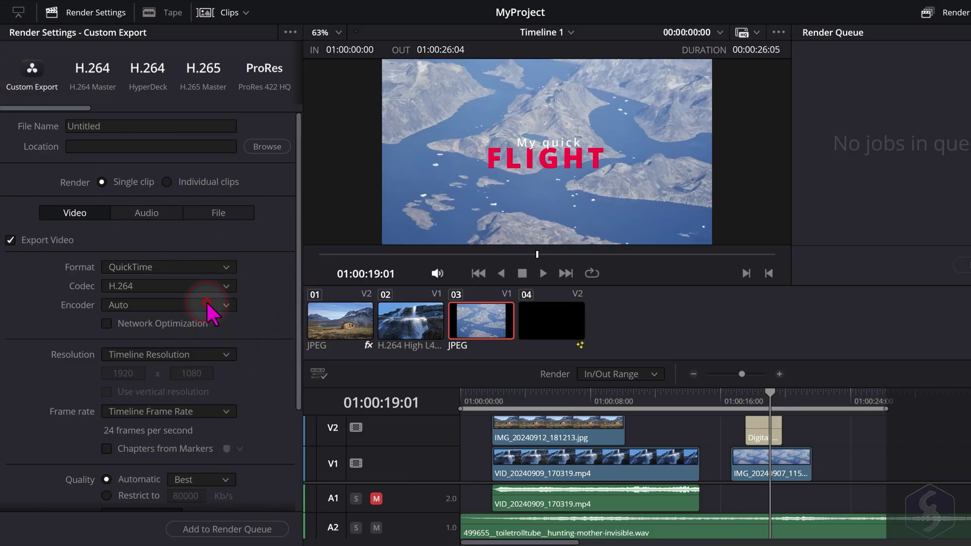
click(226, 355)
scroll(235, 365, down, 2)
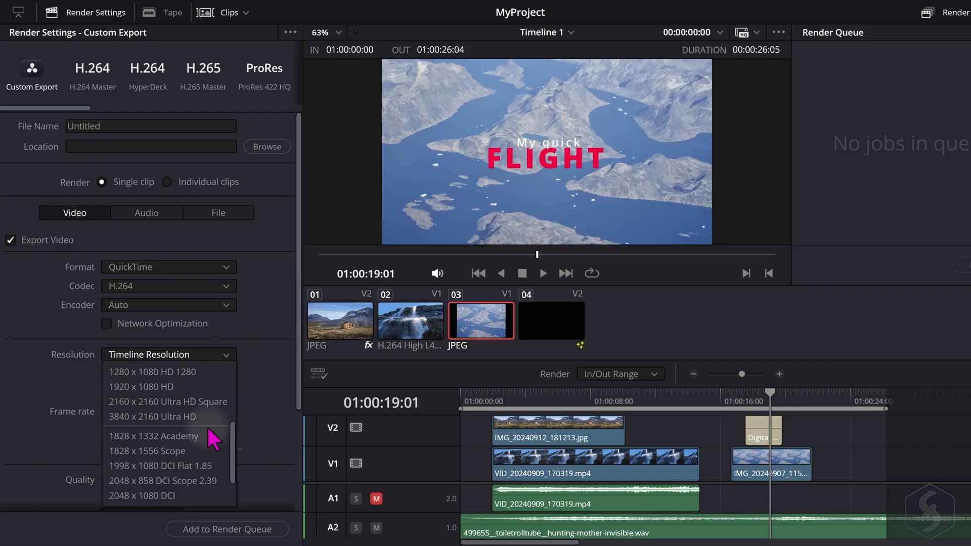
click(149, 215)
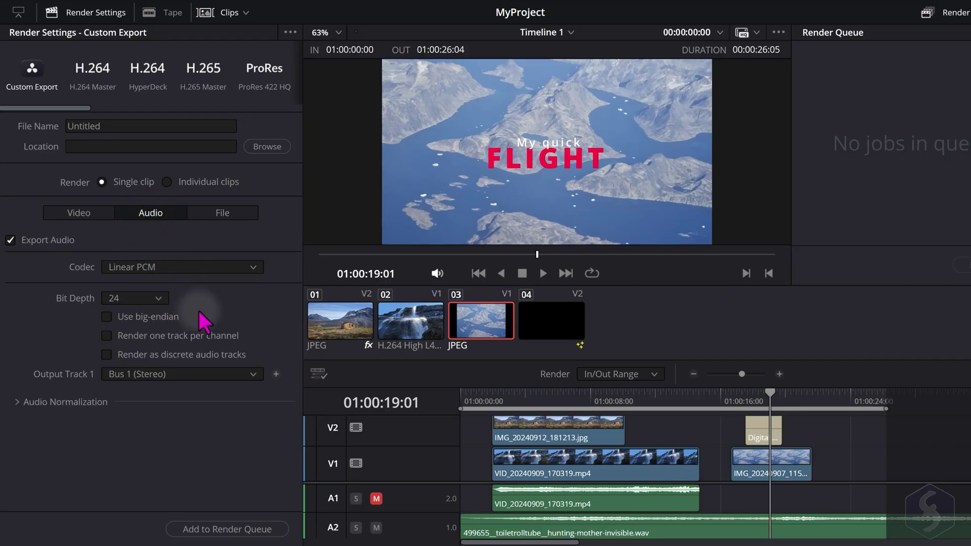
Try the H.264 Master preset, then switch to the Audio Only preset and pick an audio format
click(93, 74)
click(90, 216)
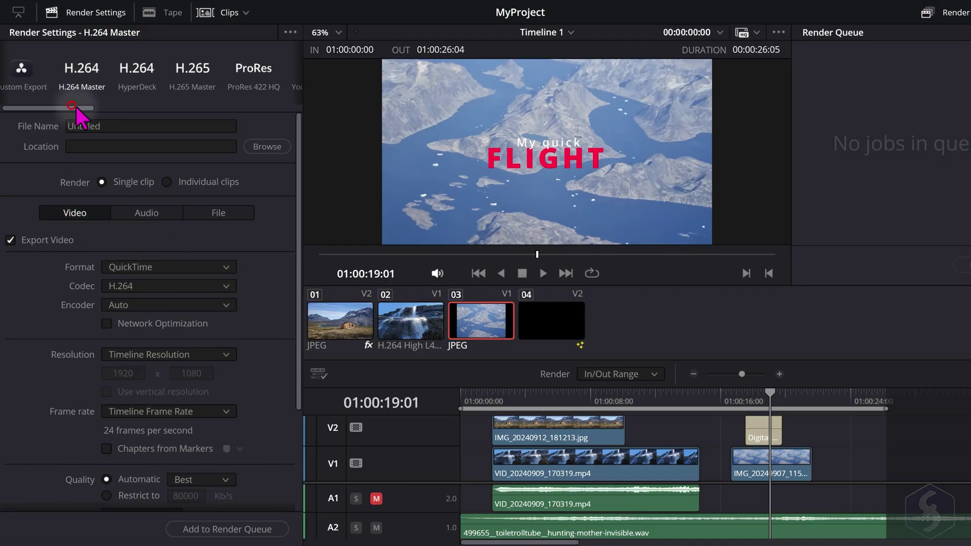
scroll(81, 106, down, 5)
click(102, 70)
scroll(152, 76, down, 5)
click(210, 74)
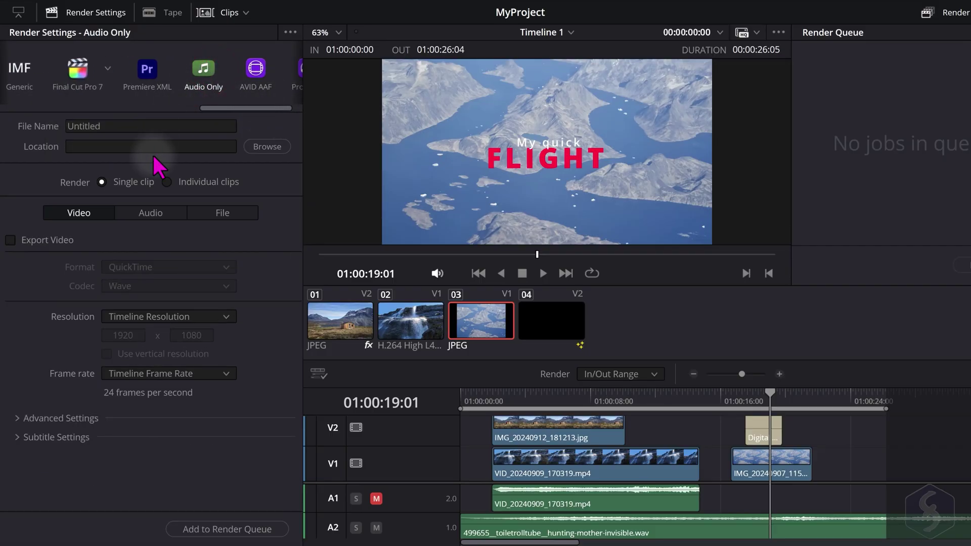
click(150, 214)
click(156, 268)
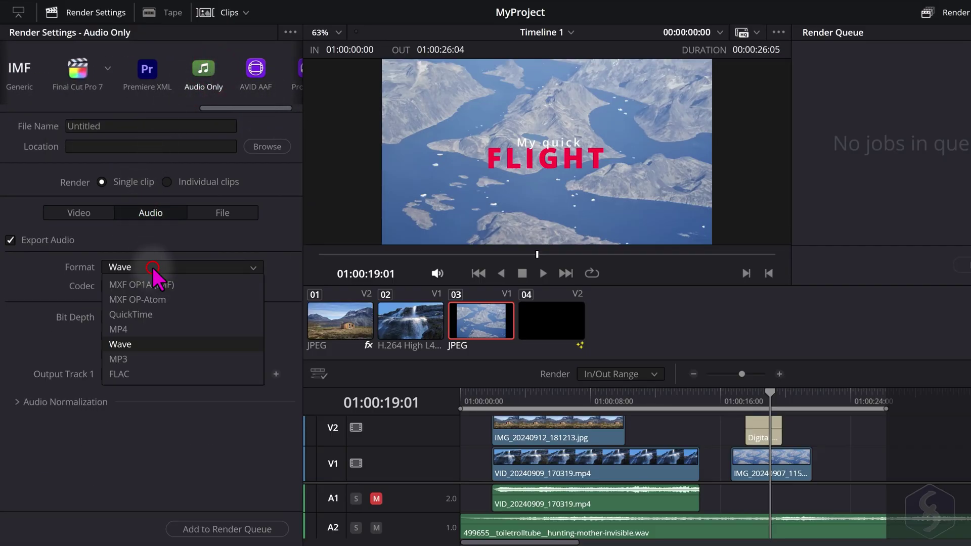
click(169, 360)
Name the export MyVideo, preview the cabin, waterfall and fjord clips as individual clips, then revert to Single clip
click(126, 124)
text(MyVideo)
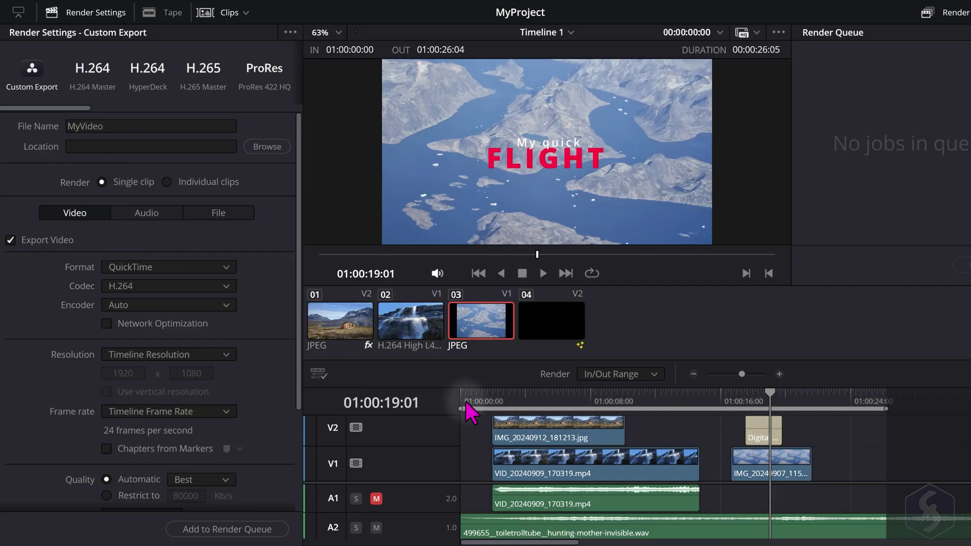
click(167, 182)
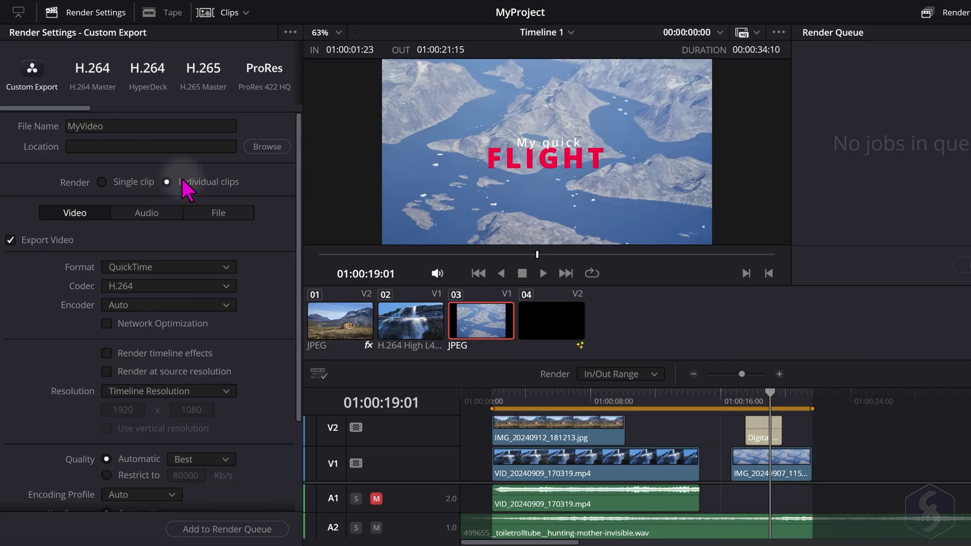
click(345, 323)
click(407, 322)
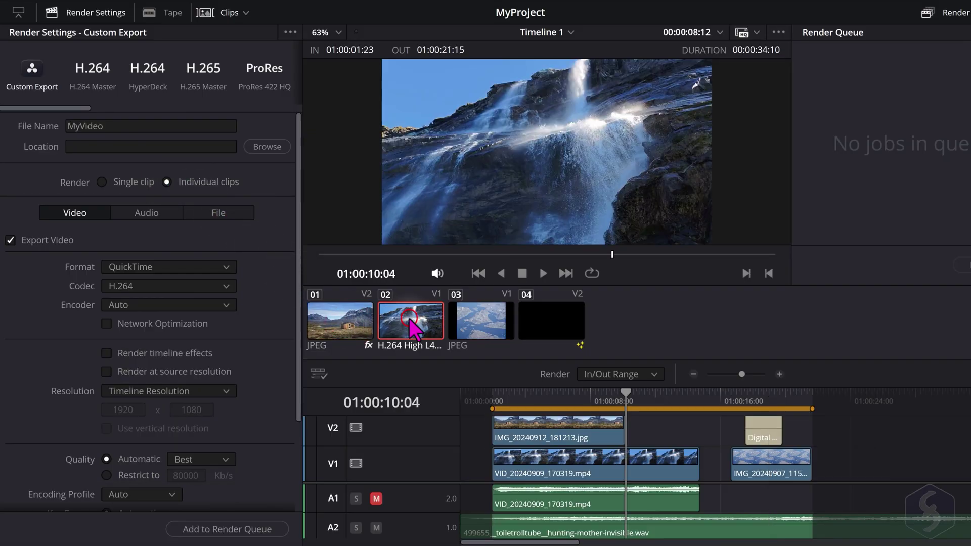
click(483, 324)
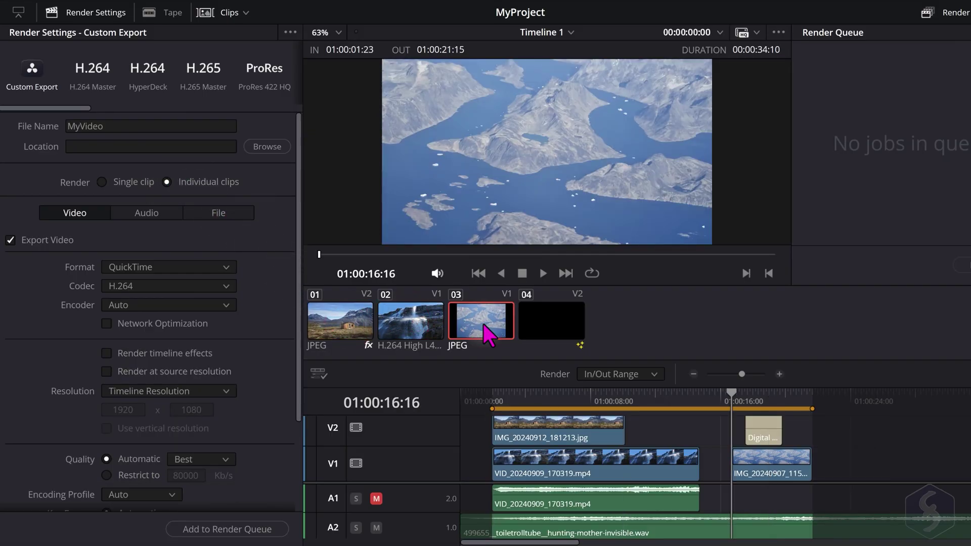
click(102, 182)
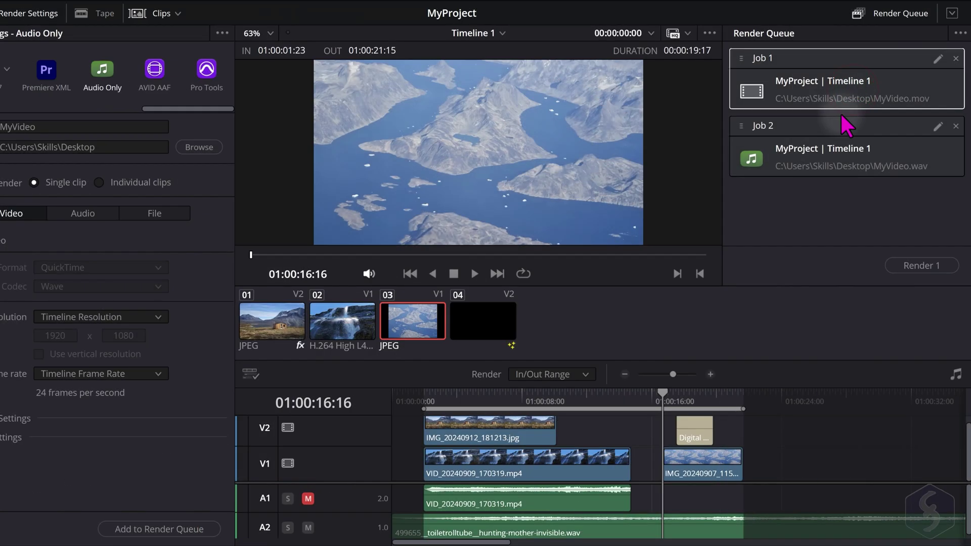
Rename the second render job, then select Job 1 and start rendering the queue
double_click(833, 128)
key(Return)
click(868, 56)
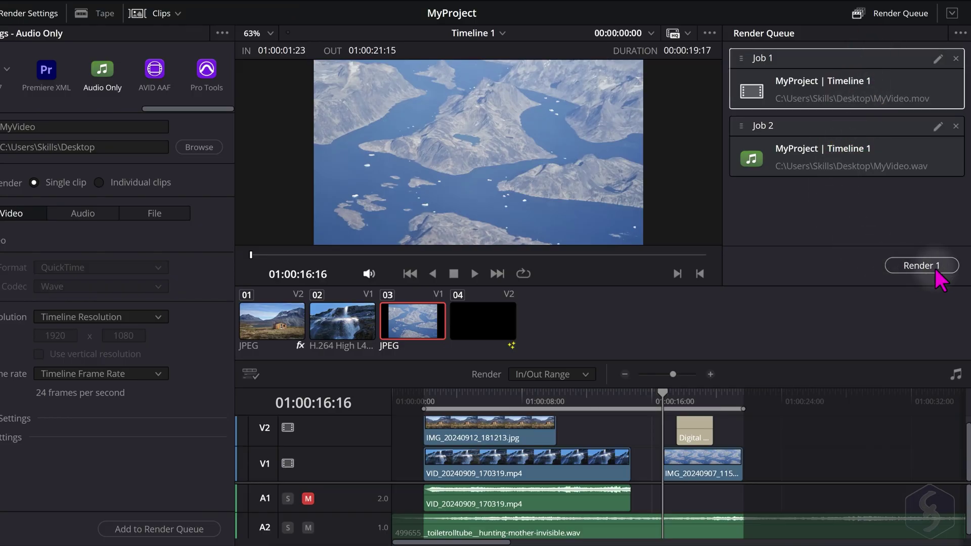
click(922, 265)
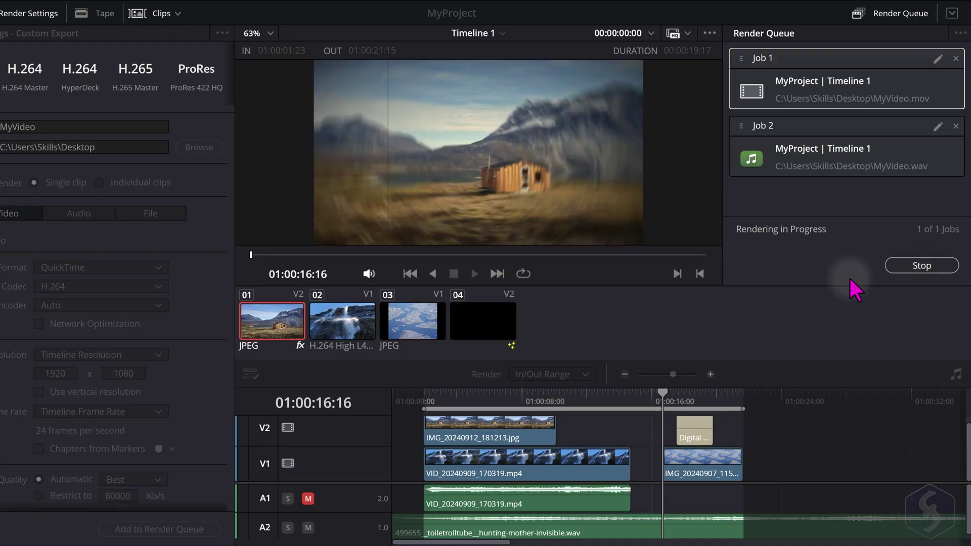